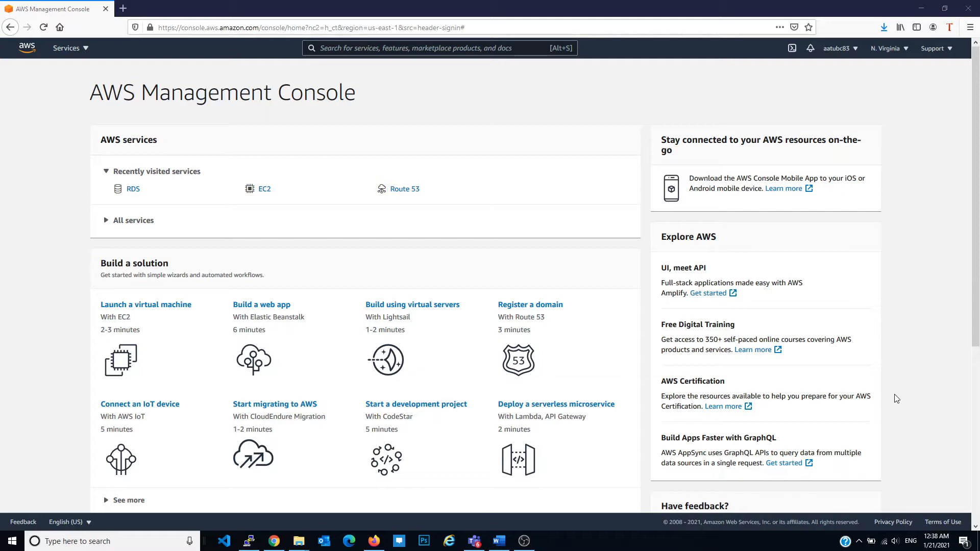
Open the wordpress-SG security group in EC2 to examine its inbound rules
left_click(264, 188)
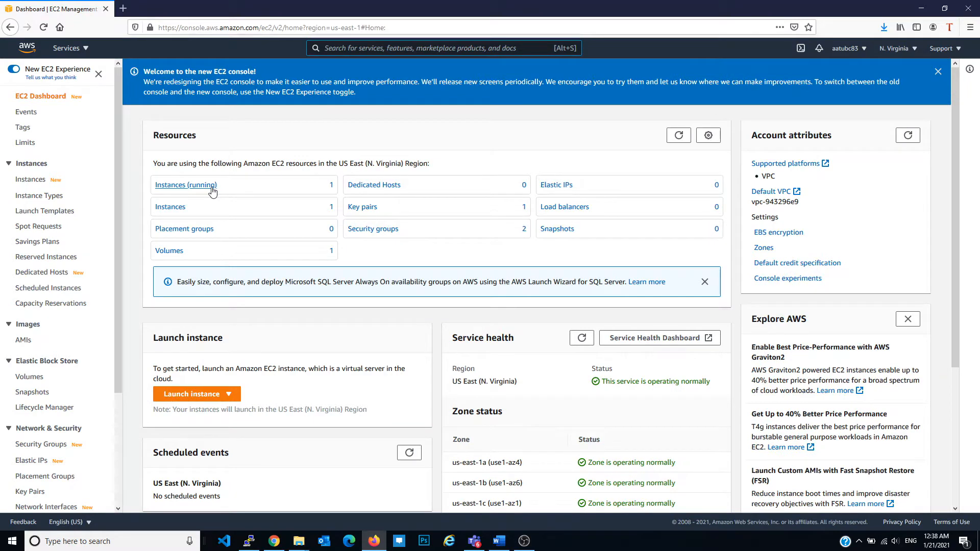
scroll(39, 355, "down", 3)
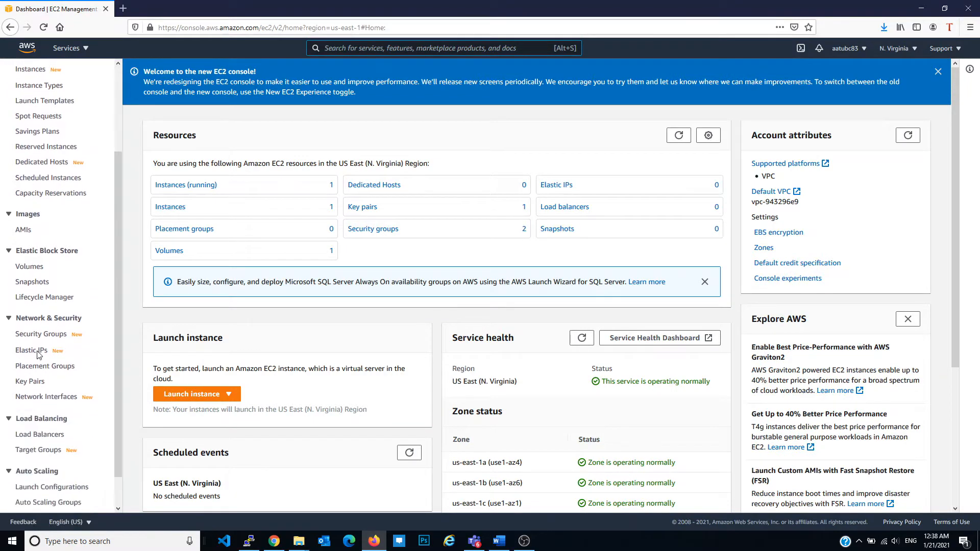
left_click(45, 336)
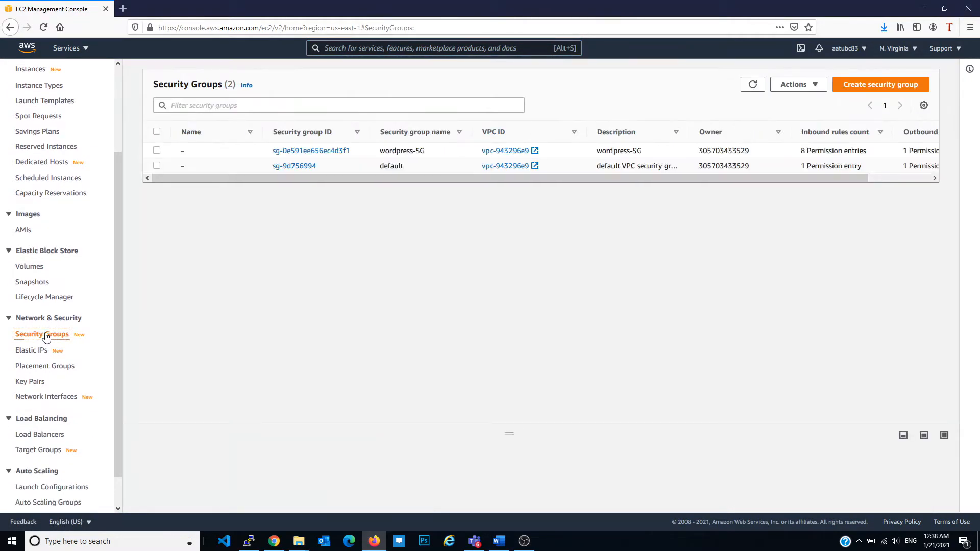
left_click(331, 151)
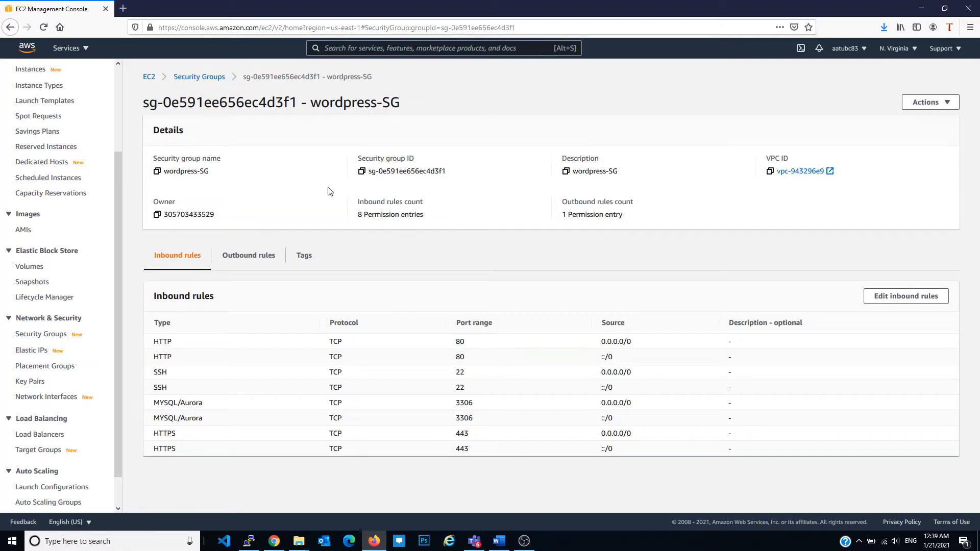
Go to the RDS service and open the list of database instances to check the WordPress database
left_click(69, 47)
left_click(59, 192)
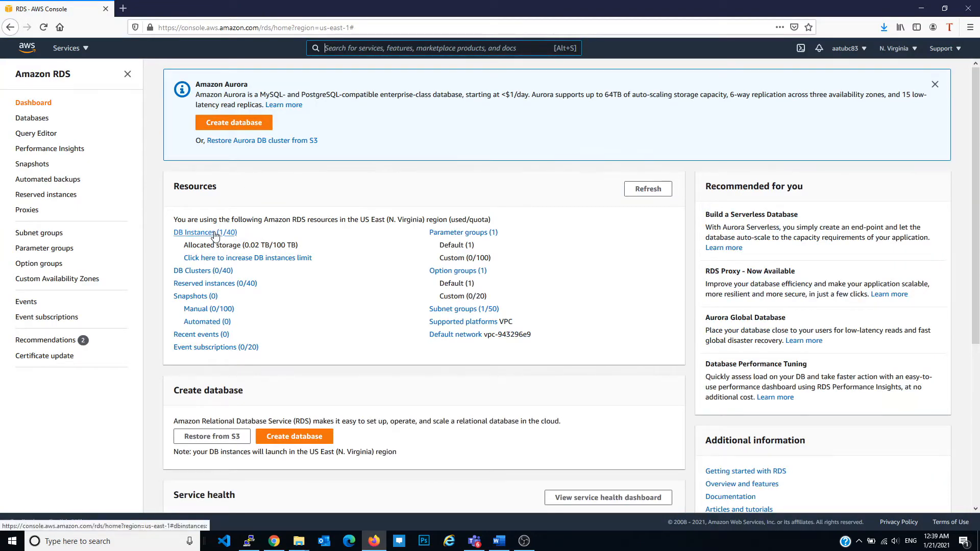
left_click(215, 233)
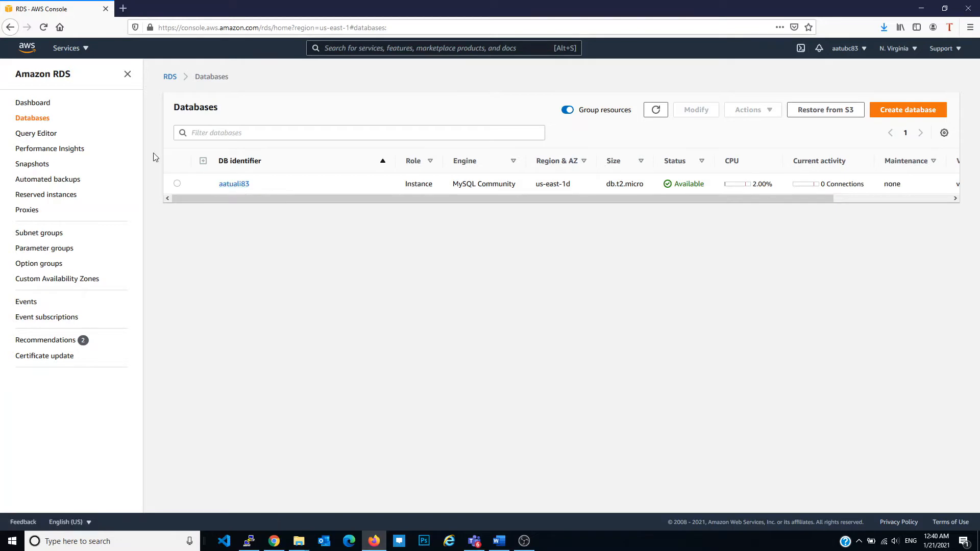
Switch to Chrome, check the A record of the borseclub.com hosted zone in Route 53, and return to Firefox
key("alt+Tab")
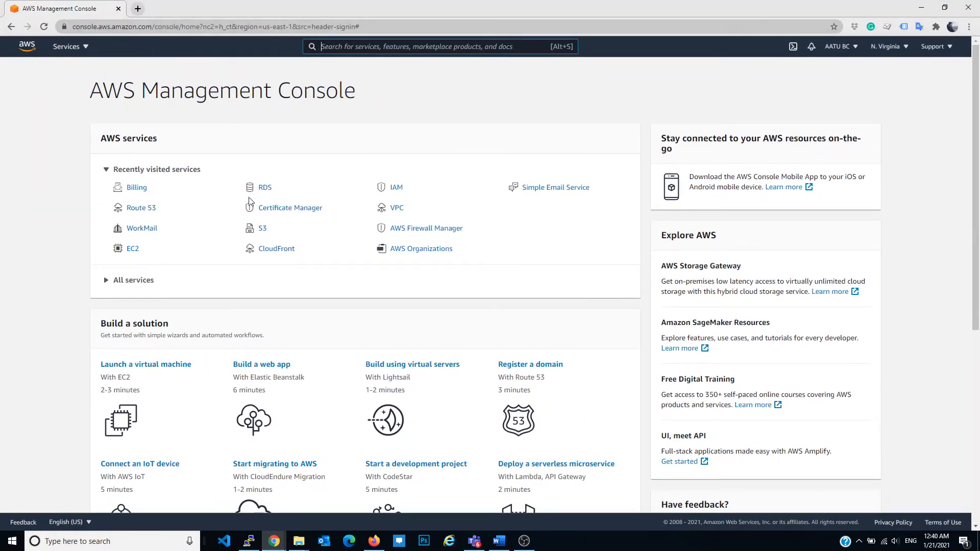
left_click(140, 209)
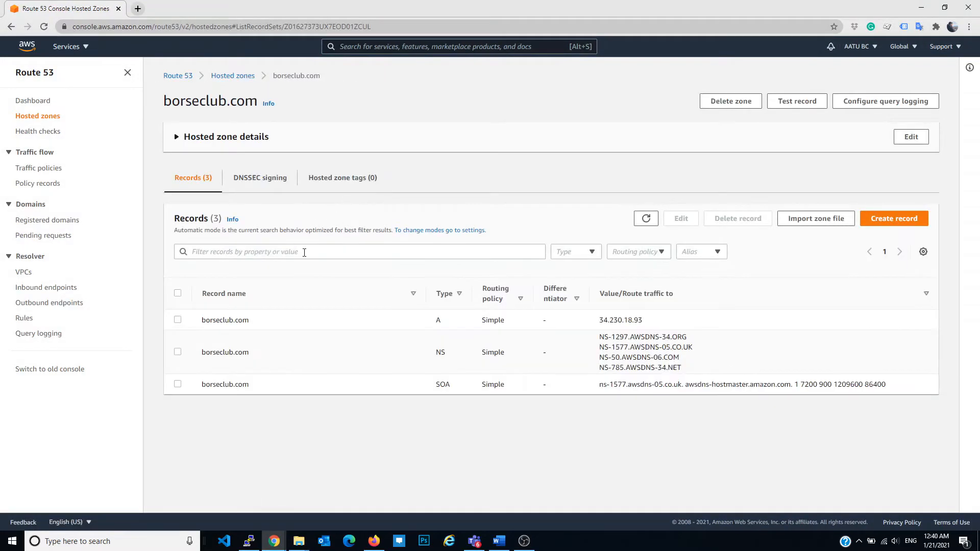
double_click(639, 320)
left_click(274, 541)
left_click(374, 541)
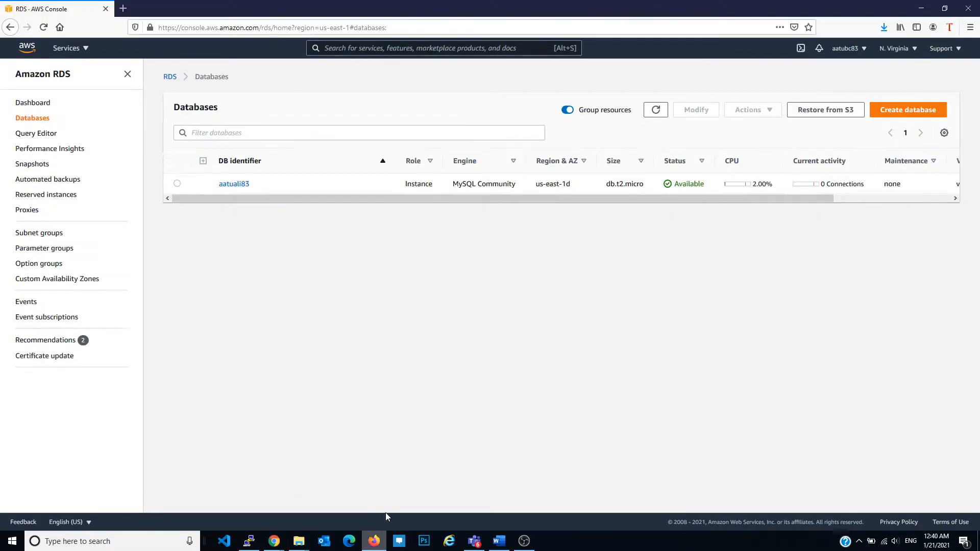
Start creating an Application Load Balancer from the load balancers page of EC2
left_click(66, 48)
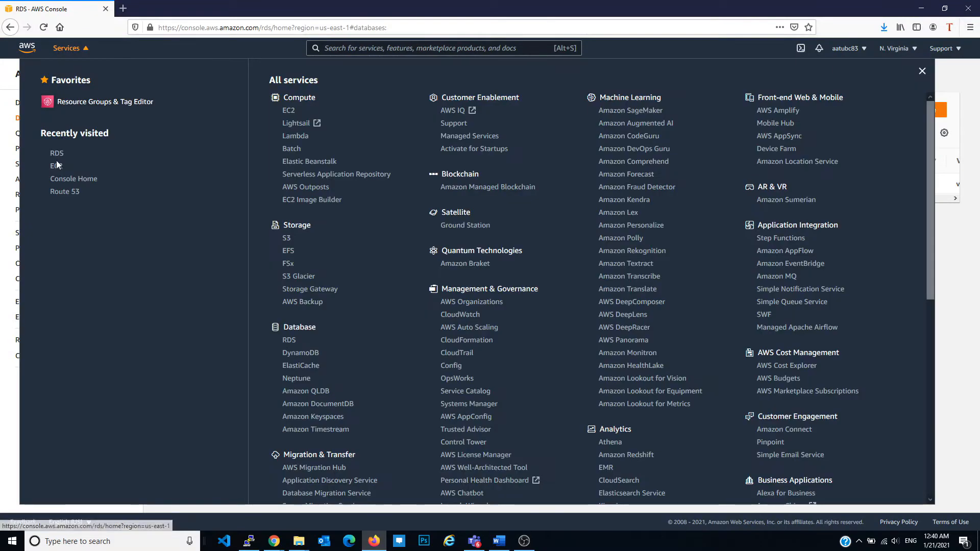
left_click(67, 164)
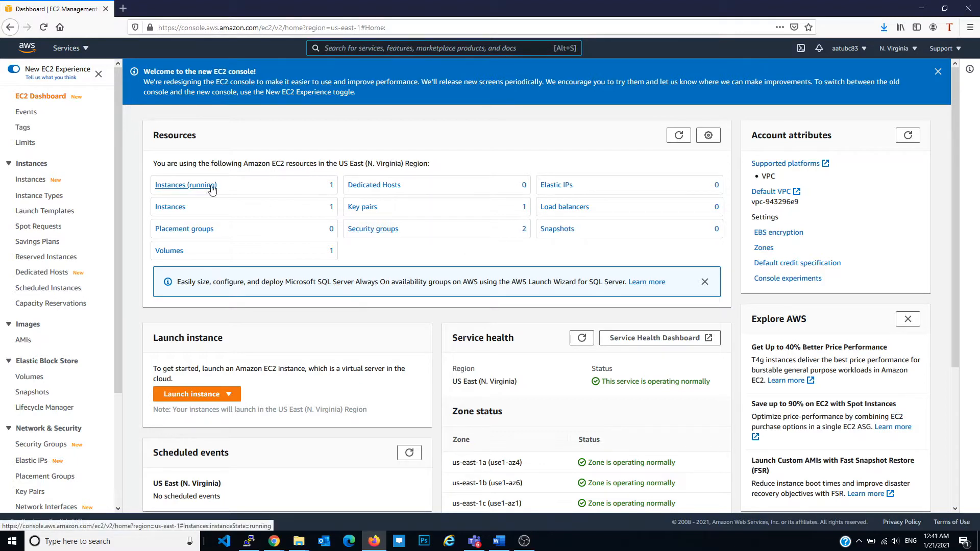
scroll(117, 160, "down", 2)
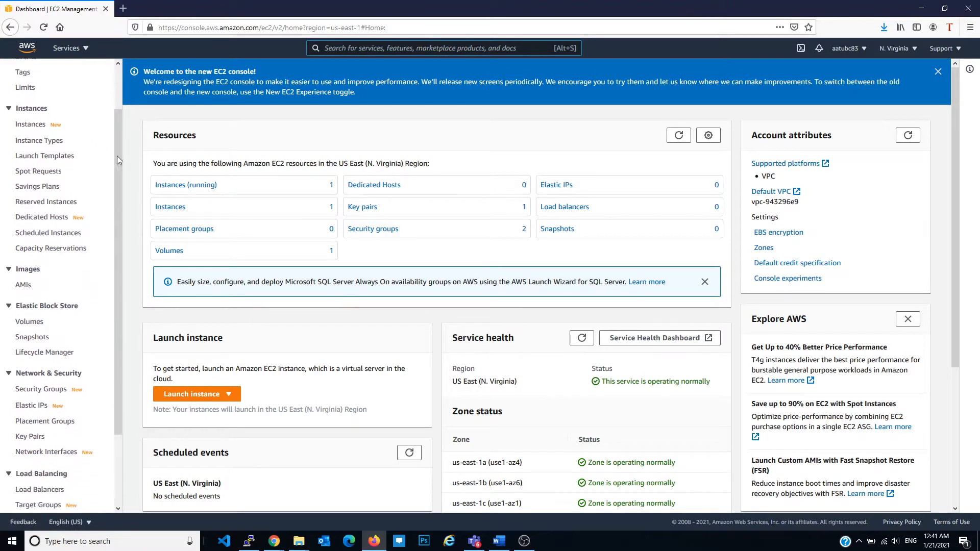
scroll(52, 403, "down", 3)
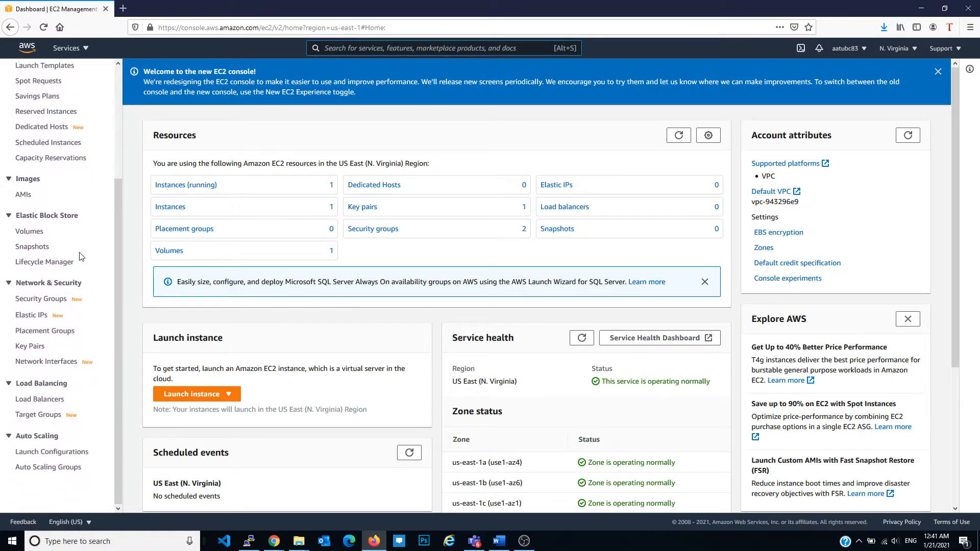
left_click(51, 401)
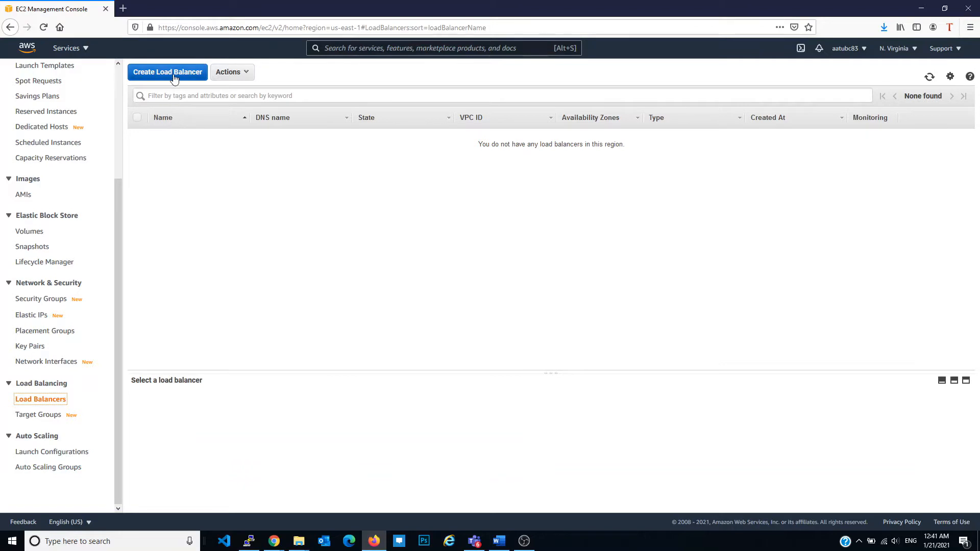
left_click(158, 72)
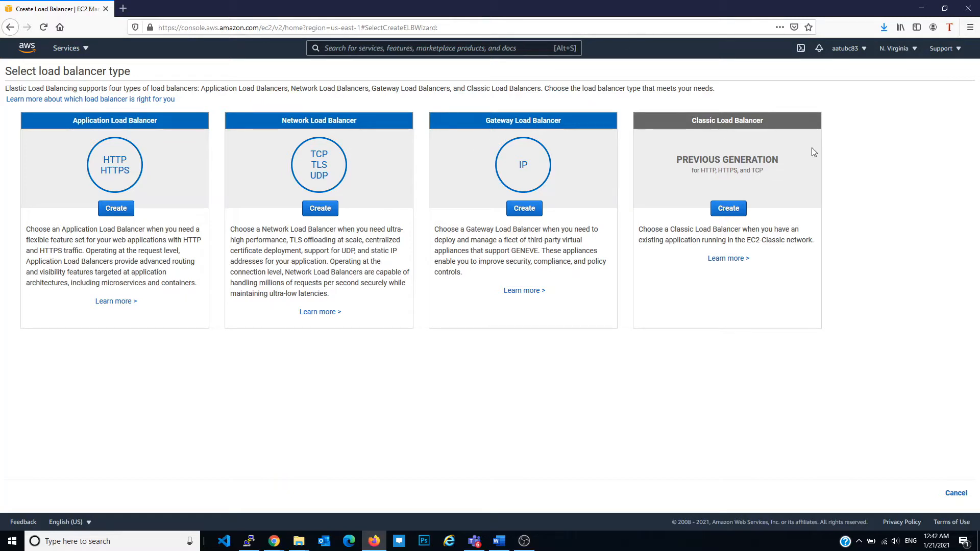
left_click(116, 209)
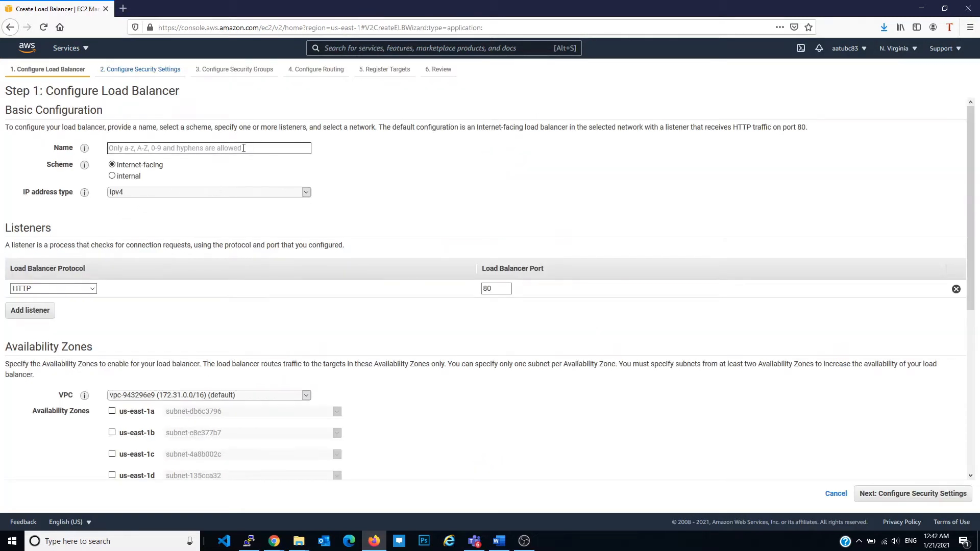
Name the load balancer wordpress-elb and add a second listener for HTTPS on port 443
type("wordpress-elb")
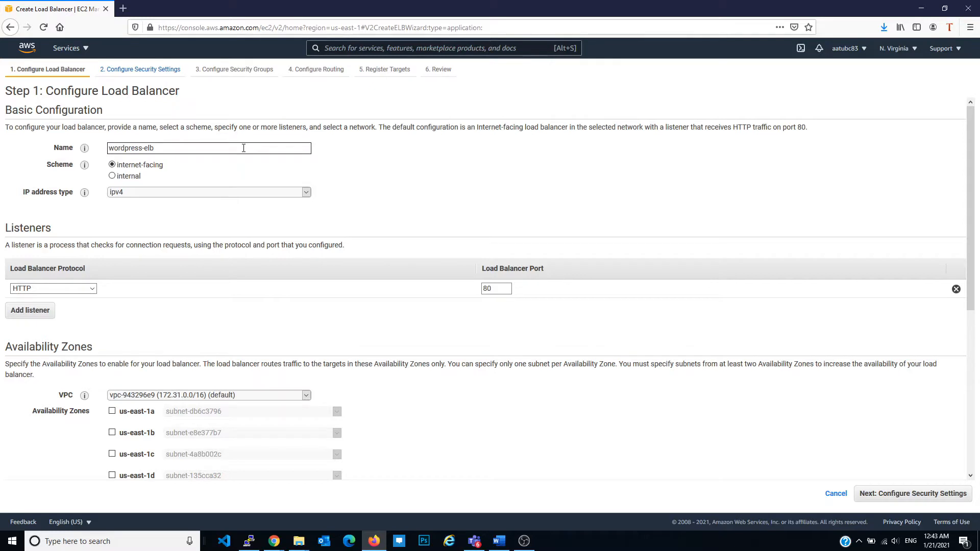
left_click(41, 311)
left_click(41, 307)
left_click(36, 346)
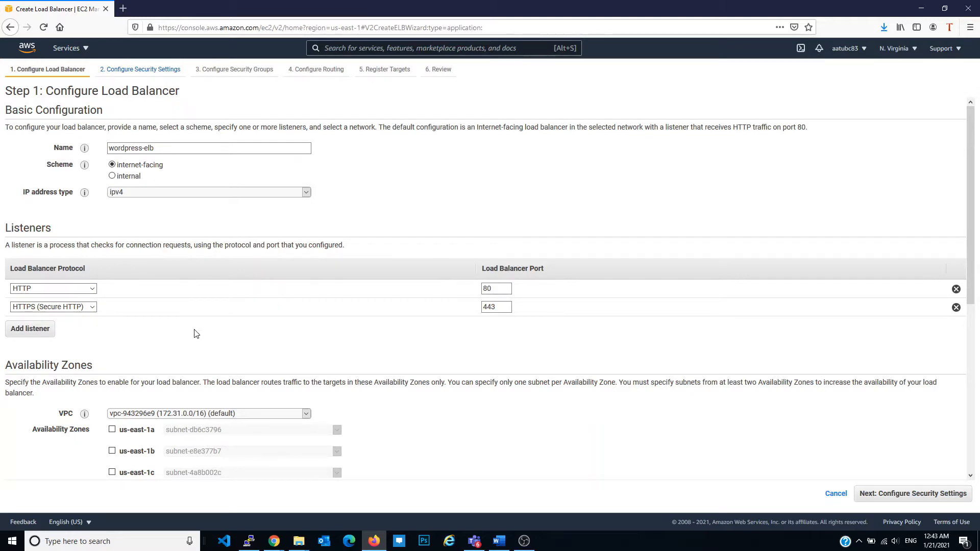
Enable all six availability zones, us-east-1a through us-east-1f, for the load balancer
scroll(194, 332, "down", 3)
left_click(111, 274)
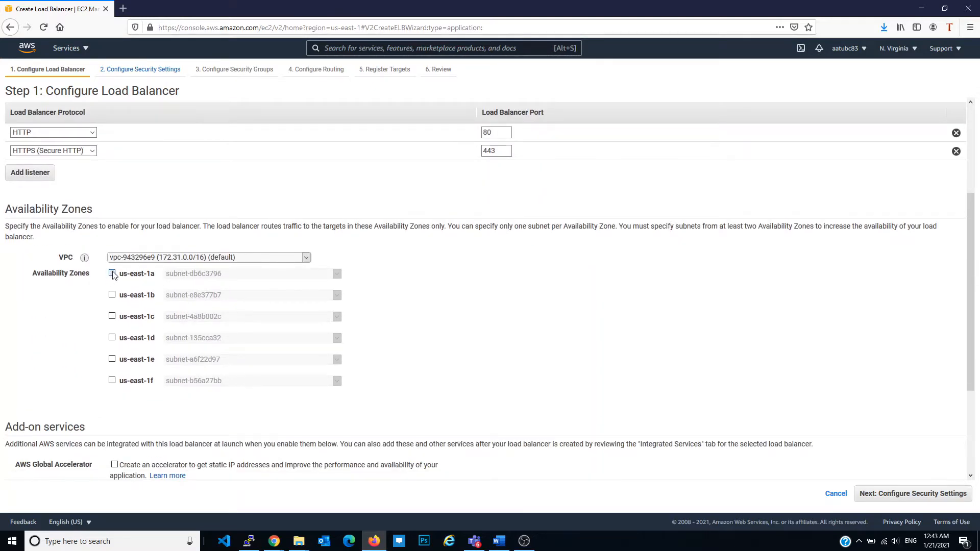
left_click(112, 311)
left_click(112, 348)
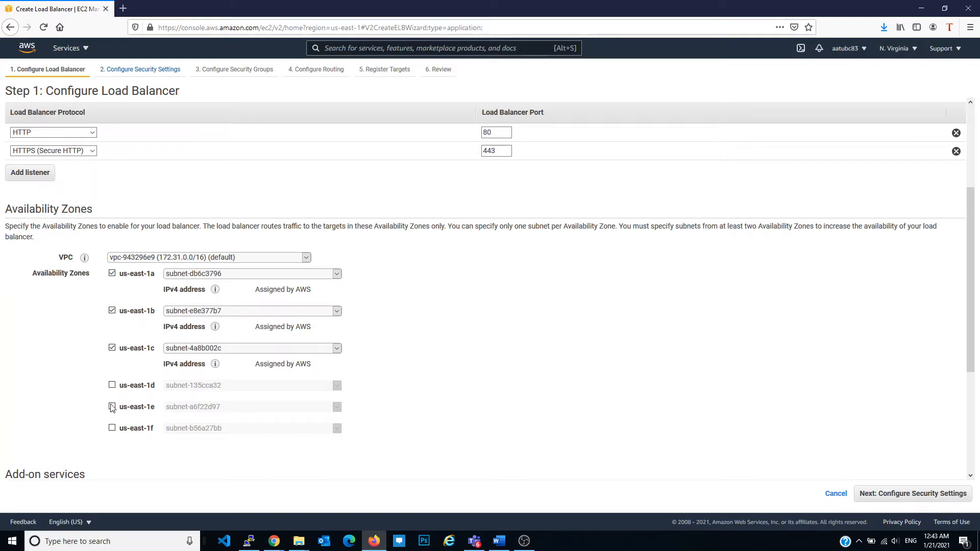
left_click(111, 407)
left_click(111, 385)
left_click(112, 460)
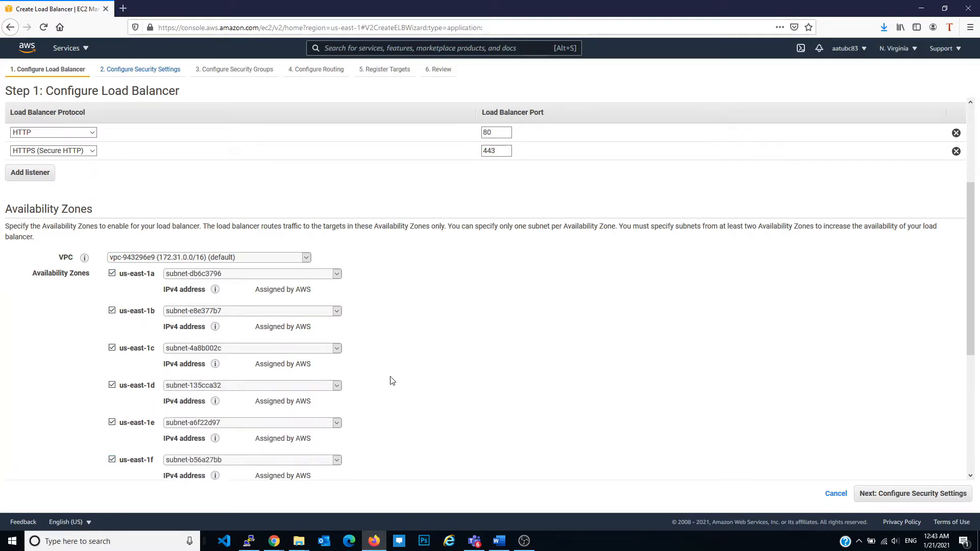
Add a tag with key Name and value "Wordpress NV ELB", and proceed to the security settings
scroll(586, 348, "down", 5)
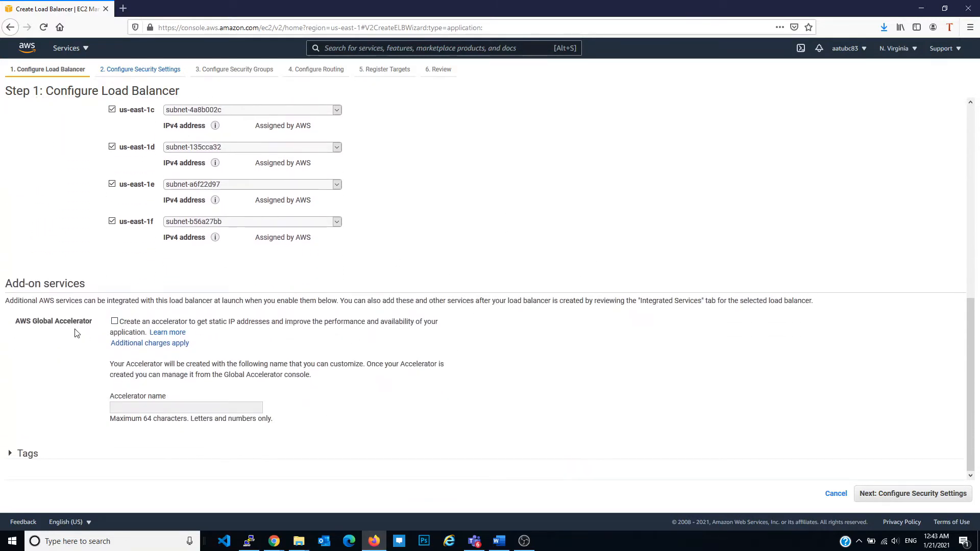
left_click(13, 453)
scroll(322, 394, "down", 2)
left_click(85, 426)
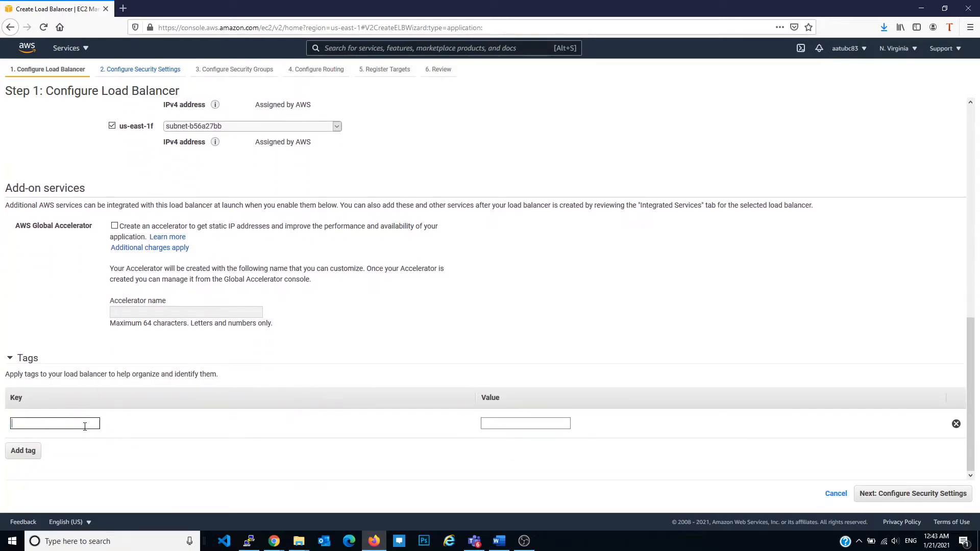
type("Name")
key("Tab")
type("Wordpres")
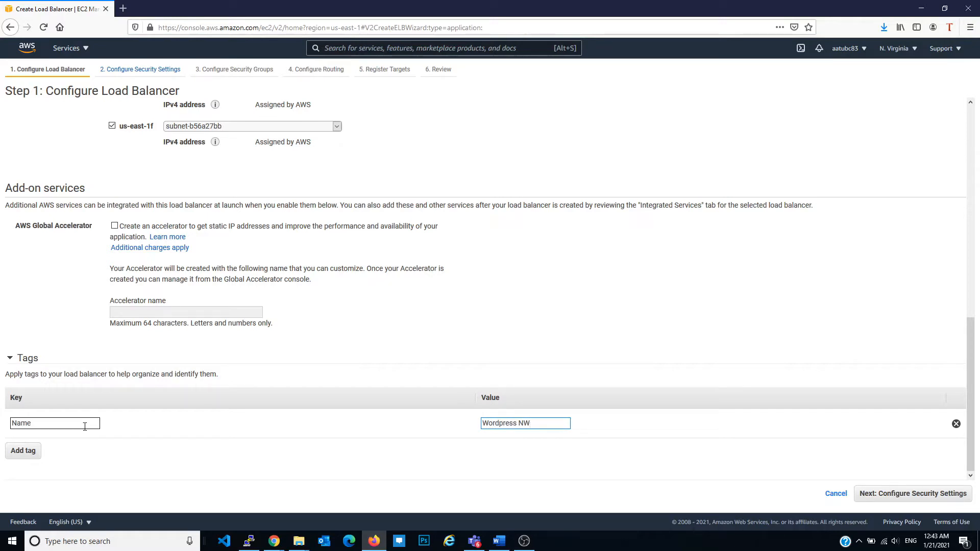
type("V ELB")
left_click(923, 497)
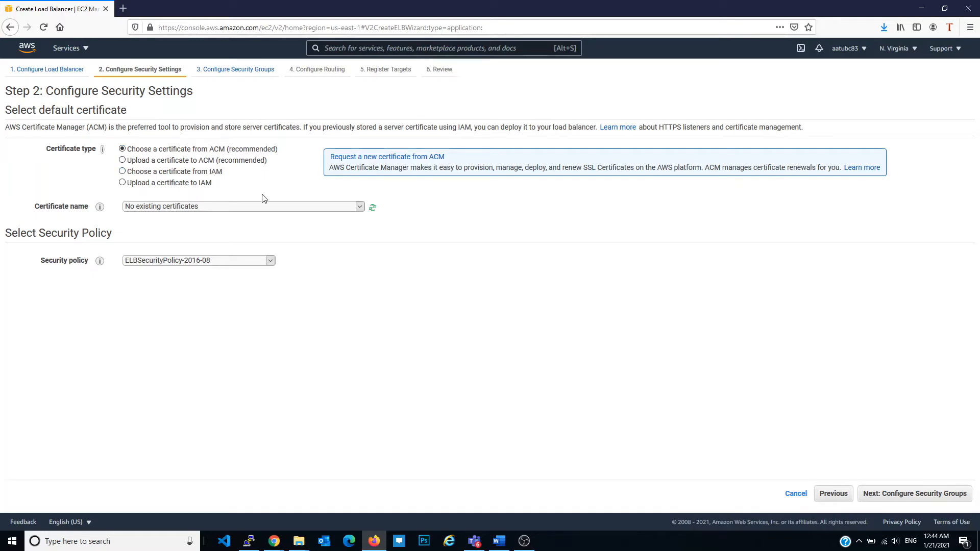
Check the existing certificates and start a new ACM certificate request for the domain borseclub.com
left_click(266, 207)
left_click(220, 205)
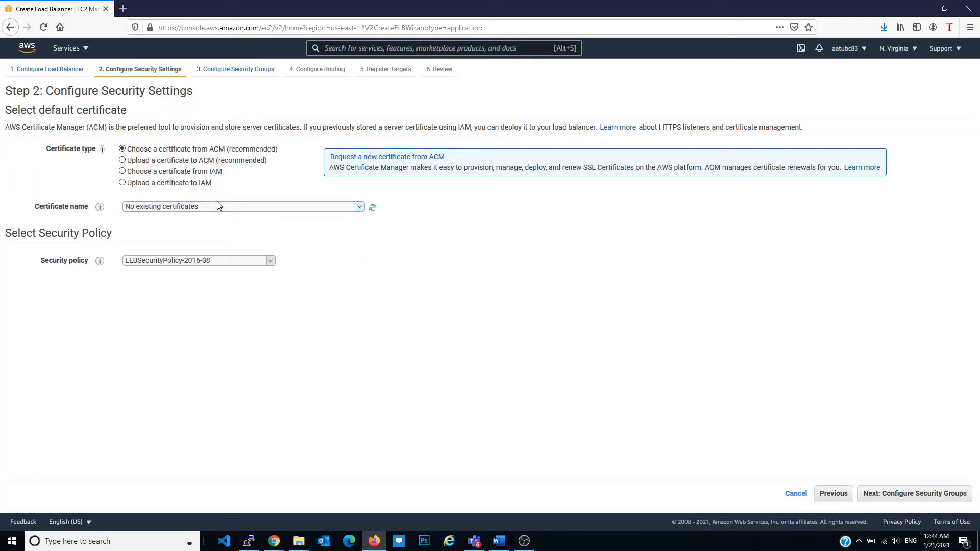
left_click(357, 160)
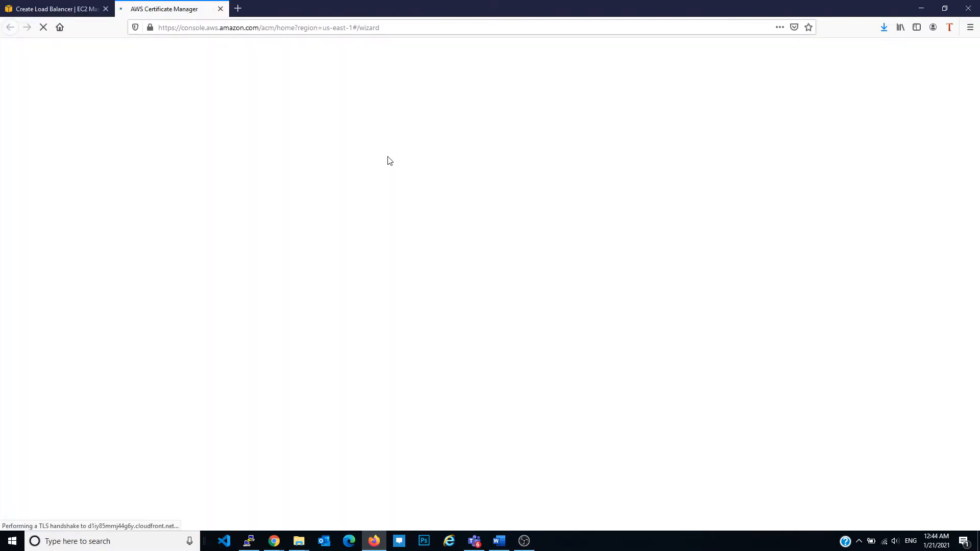
left_click(285, 262)
type("borseclub.com")
left_click(276, 288)
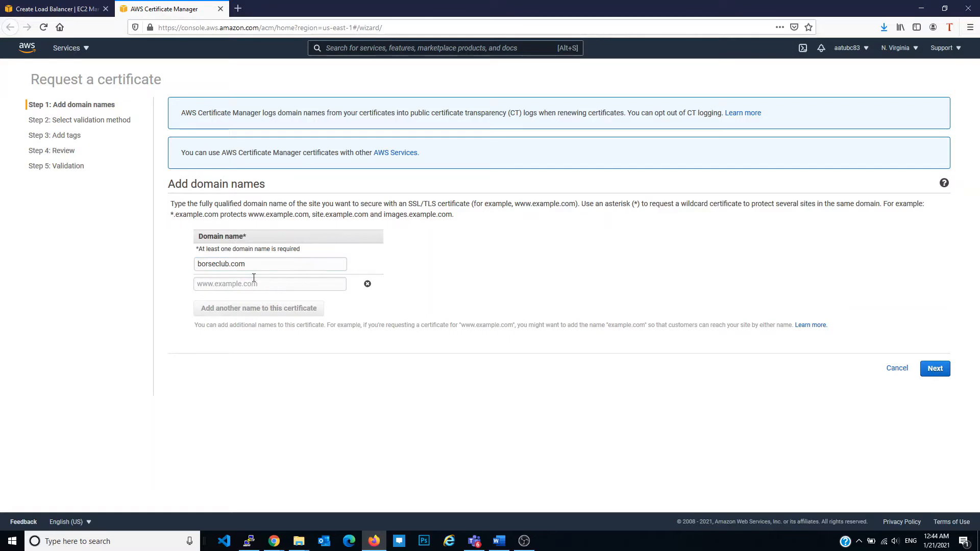
triple_click(254, 265)
key("ctrl+c")
left_click(256, 285)
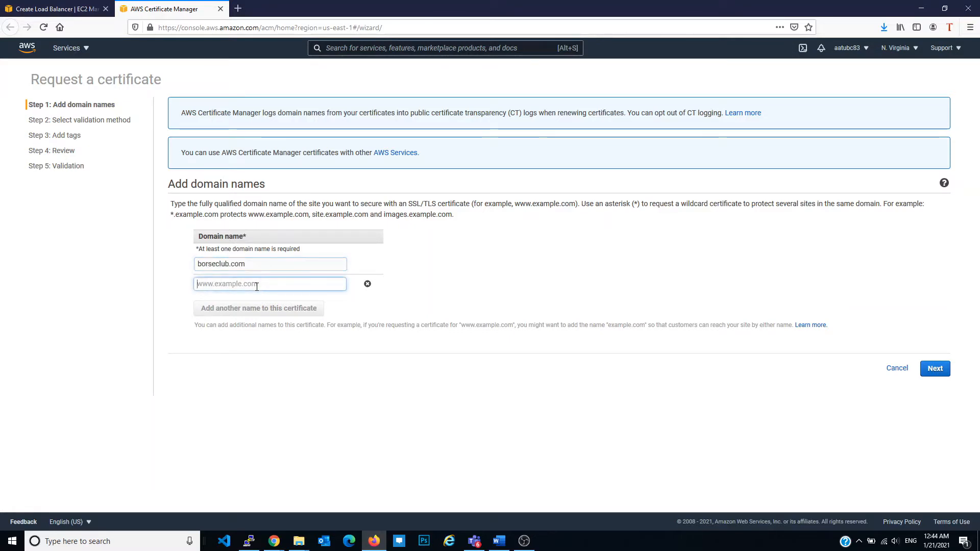
type("www.")
key("ctrl+v")
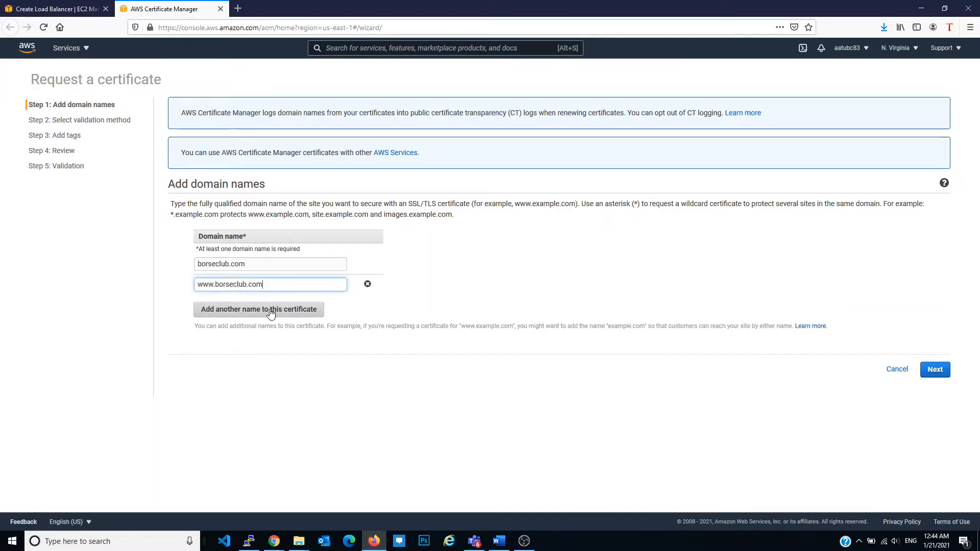
left_click(936, 372)
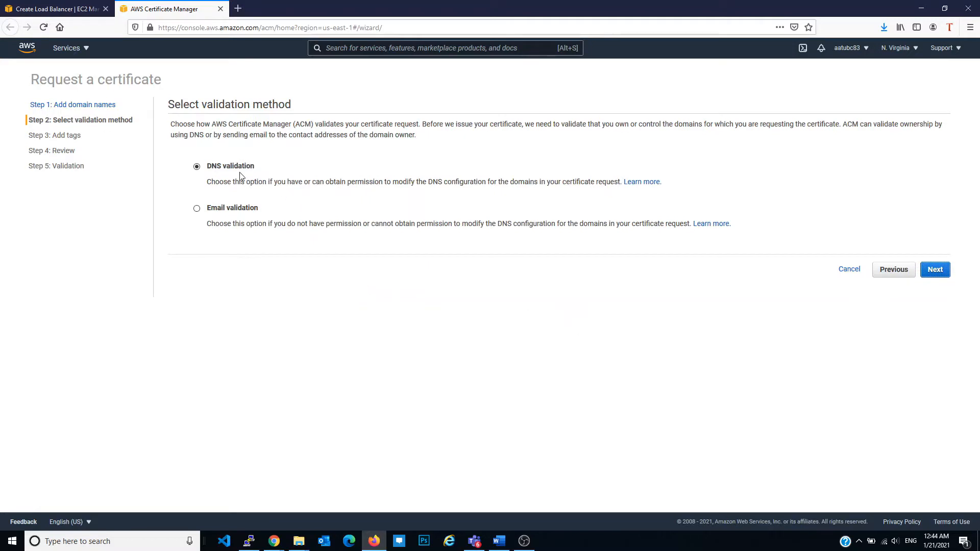
Keep DNS validation, tag the certificate with Name set to "BC SSL", and proceed to the review
left_click(945, 273)
left_click(200, 163)
type("Name")
key("Tab")
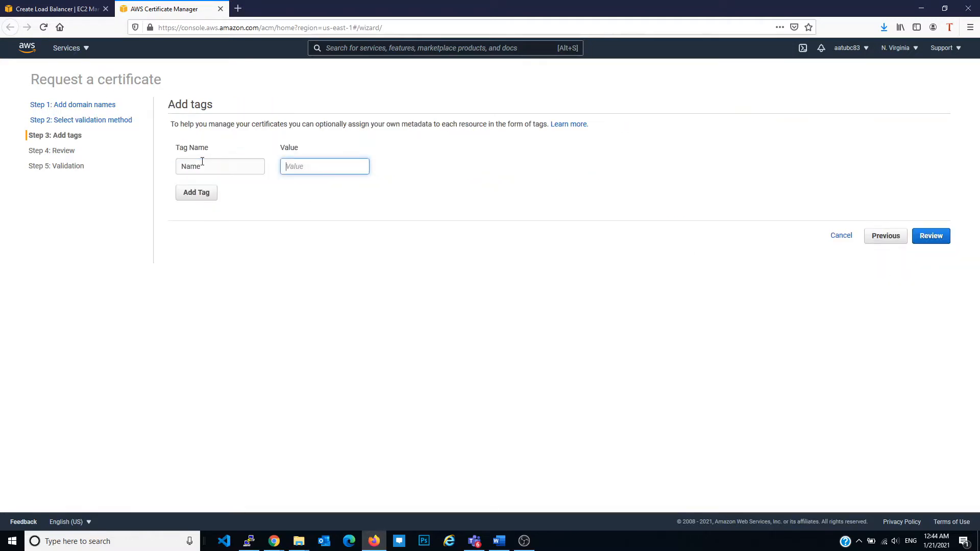
type("BC SSL")
left_click(931, 236)
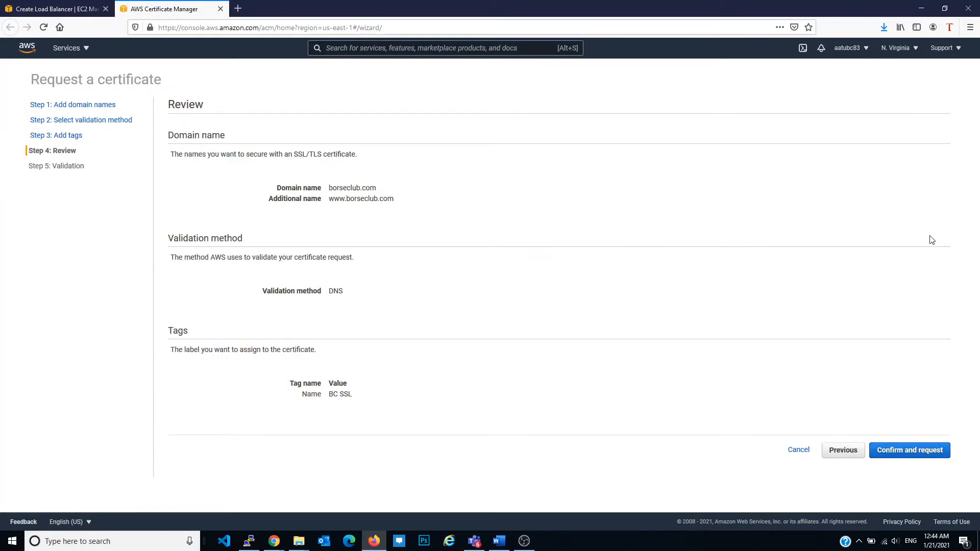
Submit the certificate request and return to Firefox to view its CNAME validation records
left_click(914, 450)
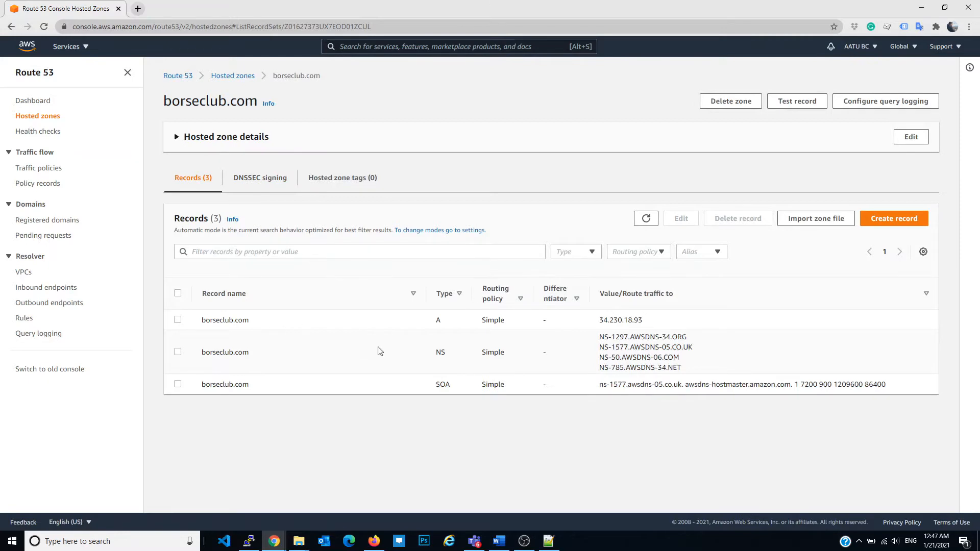
left_click(374, 541)
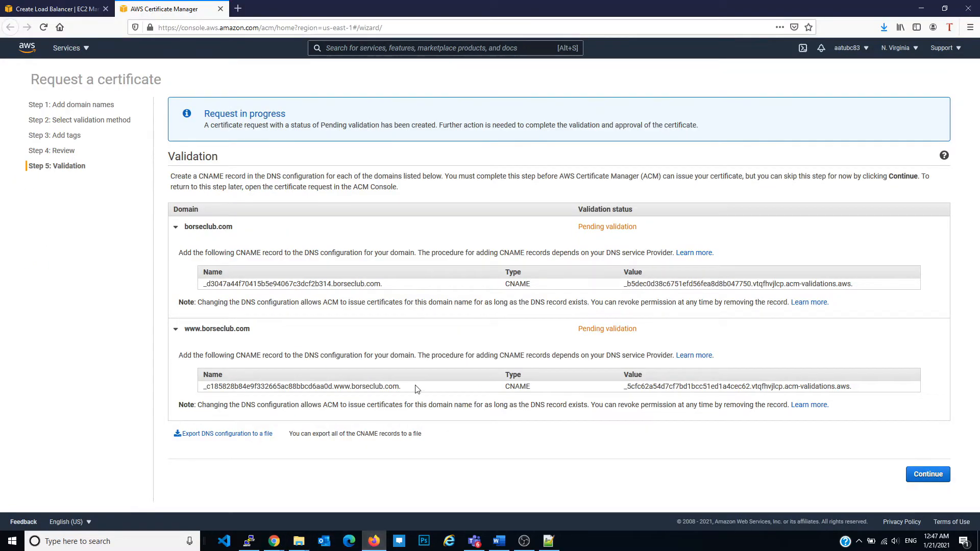
Switch to Route 53 in Chrome, start a new borseclub.com record, and fill its name with the root domain's validation name from DNS_Configuration.csv
mouse_move(275, 540)
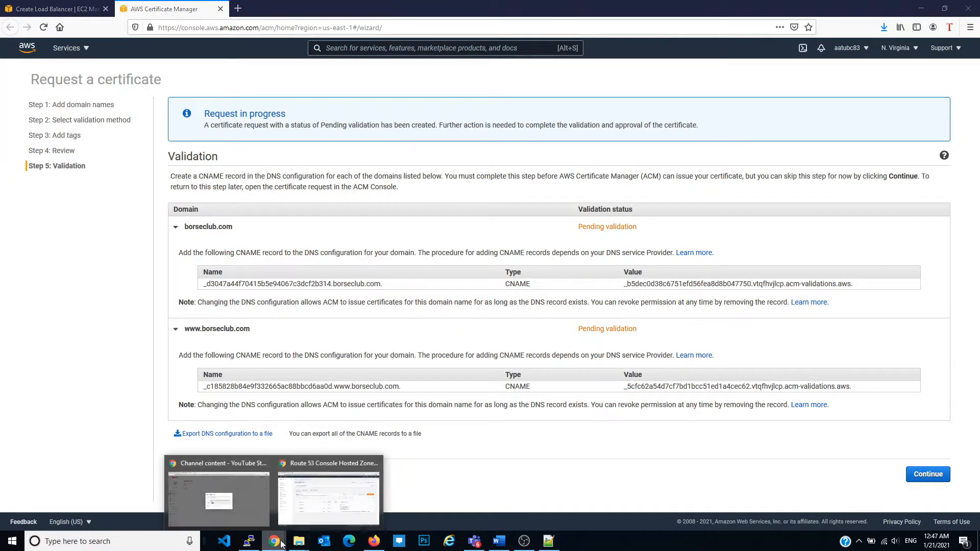
left_click(343, 493)
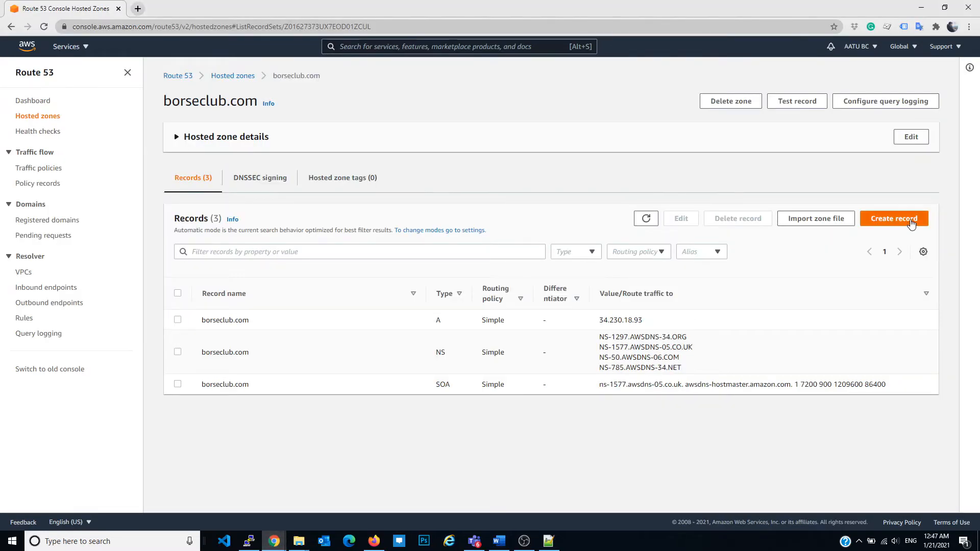
left_click(894, 218)
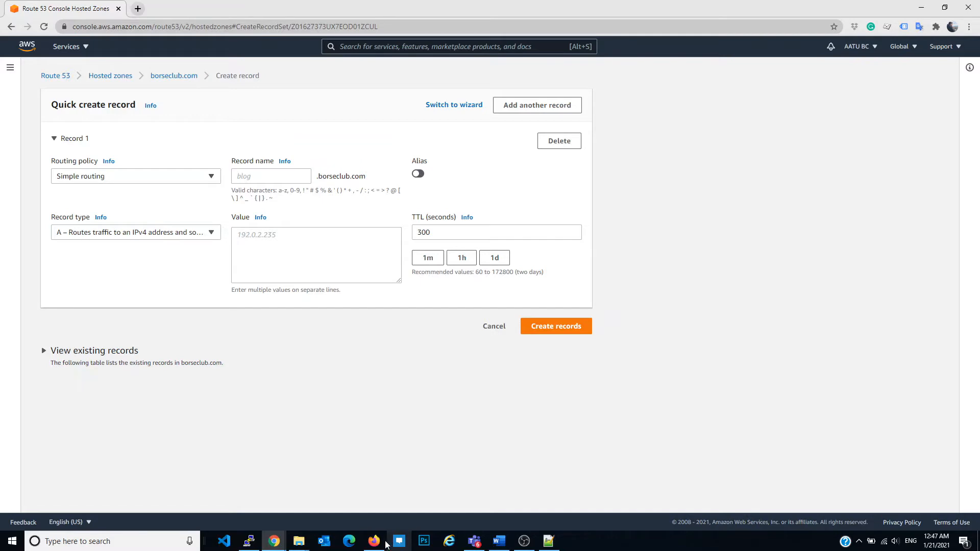
left_click(549, 541)
left_click(66, 67)
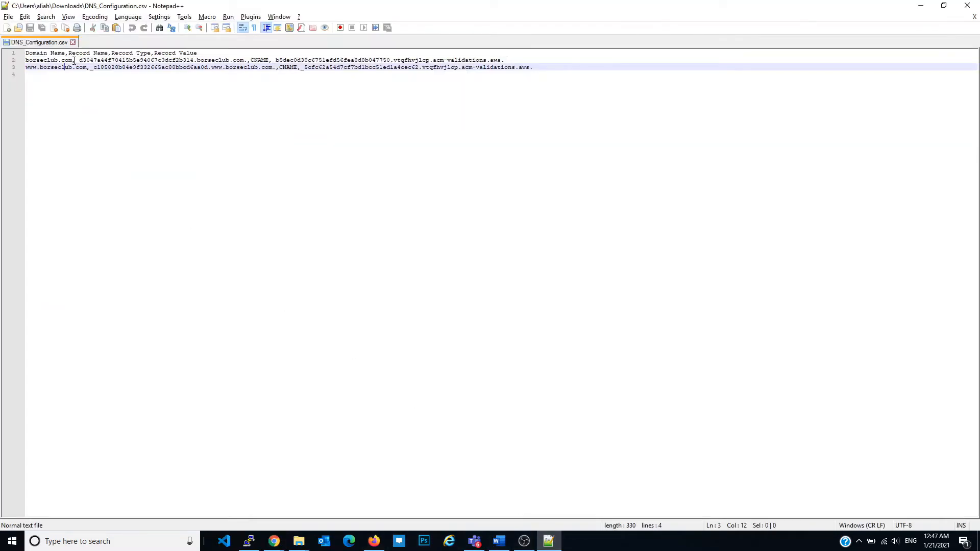
left_click_drag(77, 60, 194, 60)
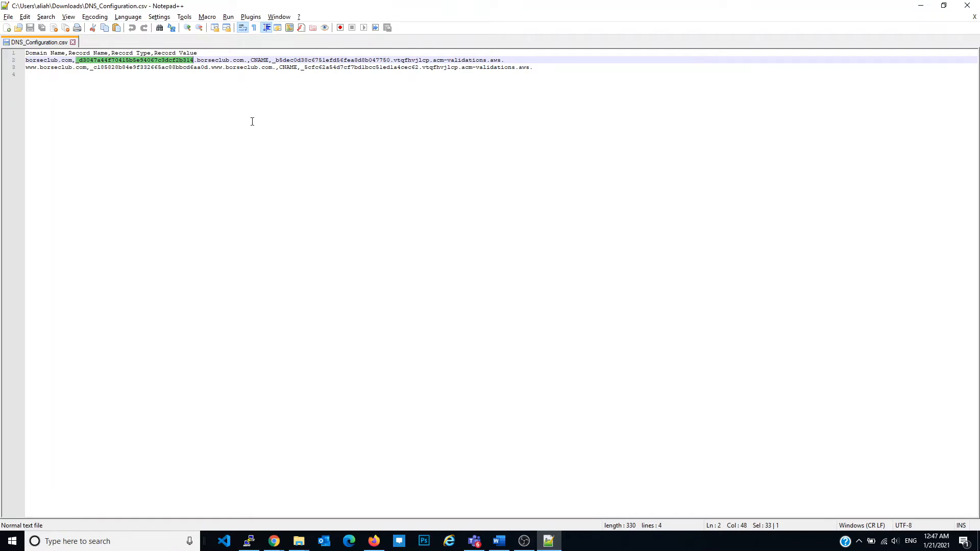
key("ctrl+c")
key("alt+Tab")
left_click(286, 174)
key("ctrl+v")
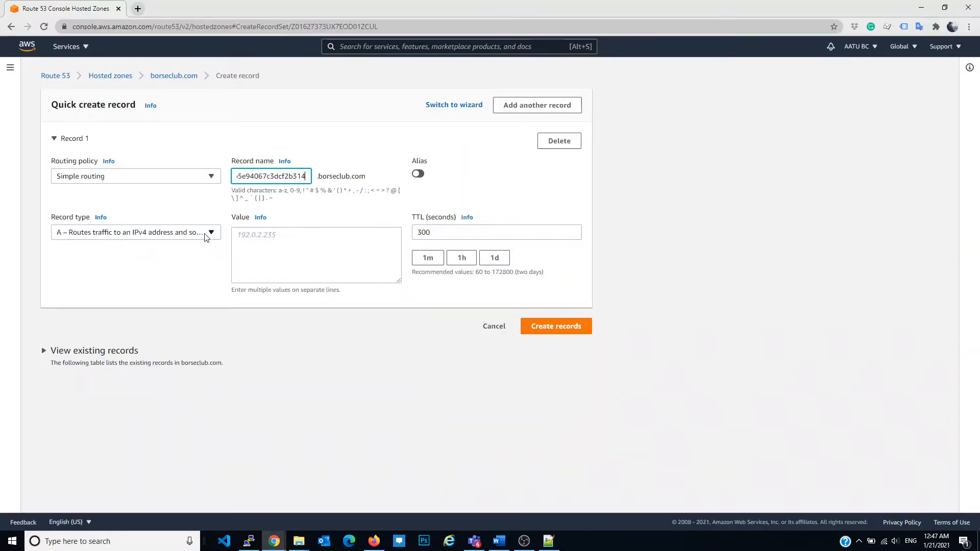
Make the record a CNAME, copy the borseclub.com validation value from DNS_Configuration.csv into it, and create the record
left_click(207, 234)
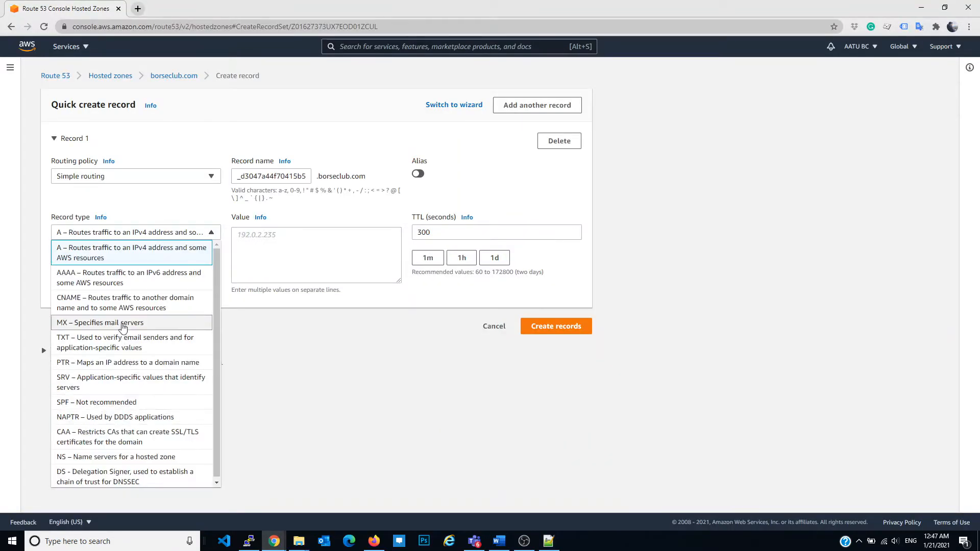
left_click(132, 307)
left_click(290, 259)
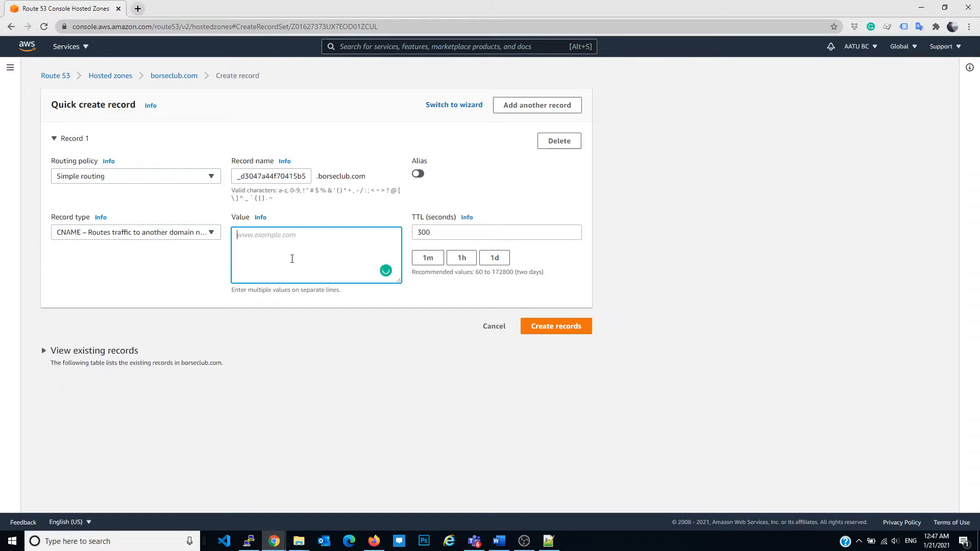
key("alt+Tab")
left_click_drag(272, 60, 502, 61)
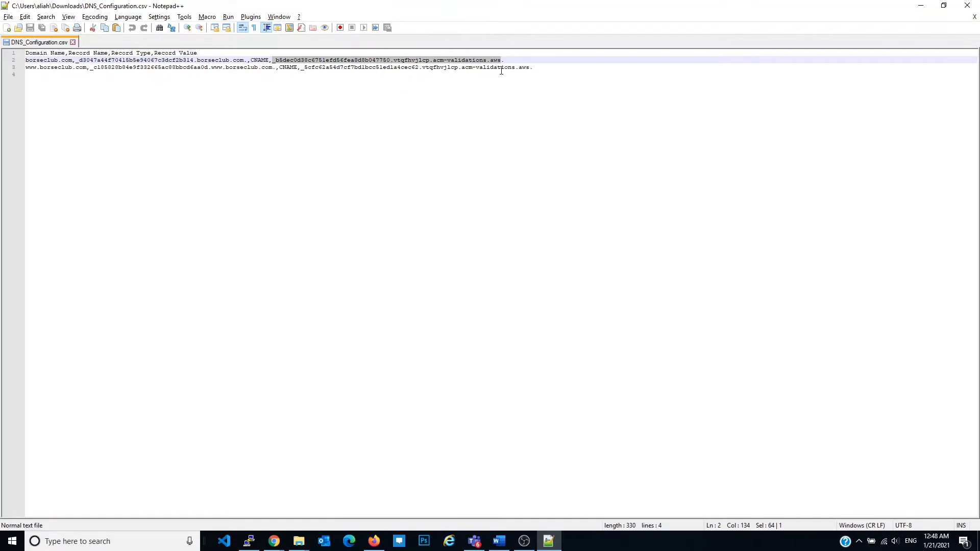
key("ctrl+c")
key("alt+Tab")
key("ctrl+v")
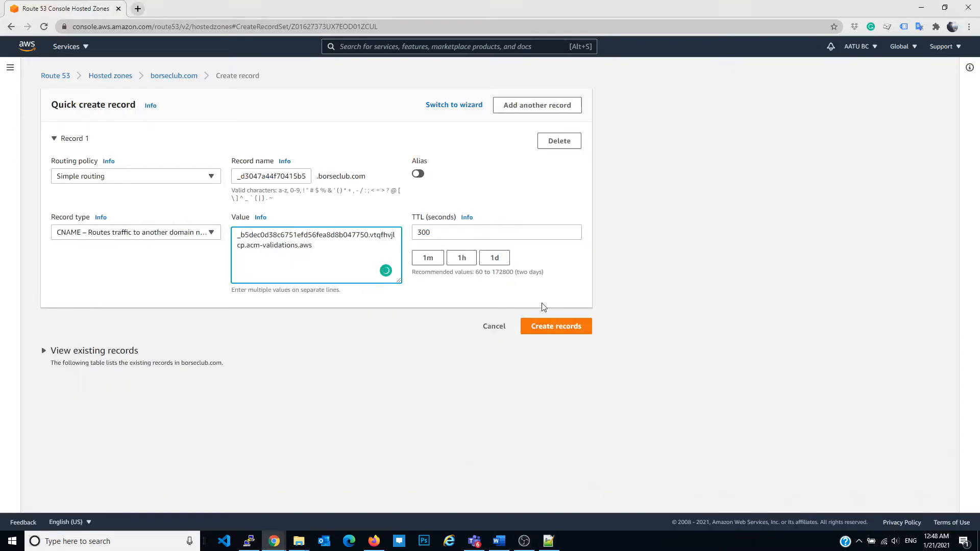
left_click(558, 325)
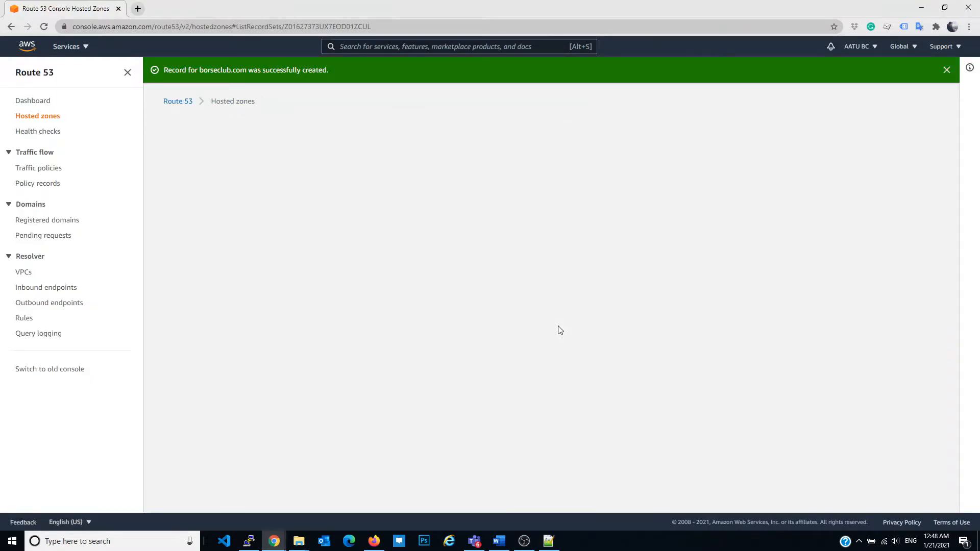
left_click(882, 248)
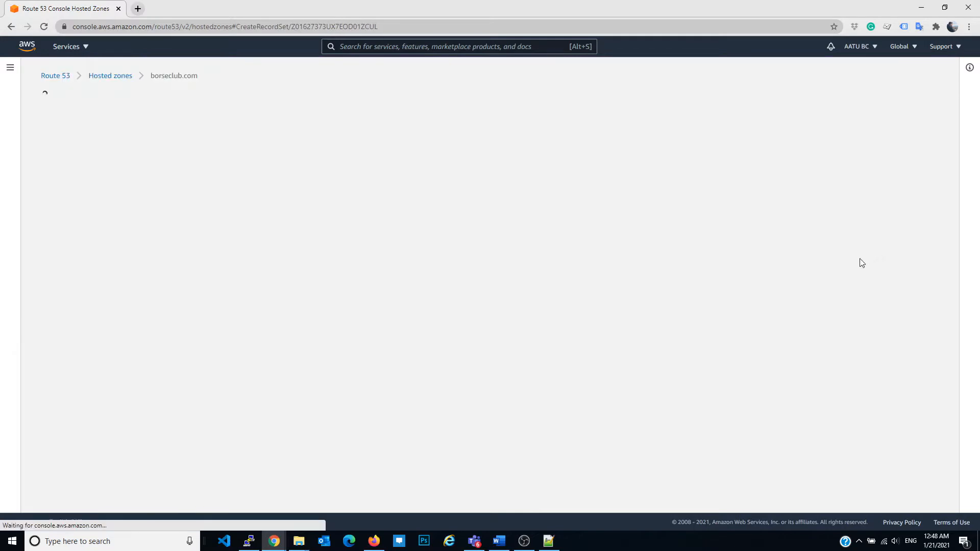
key("alt+Tab")
left_click_drag(91, 68, 210, 69)
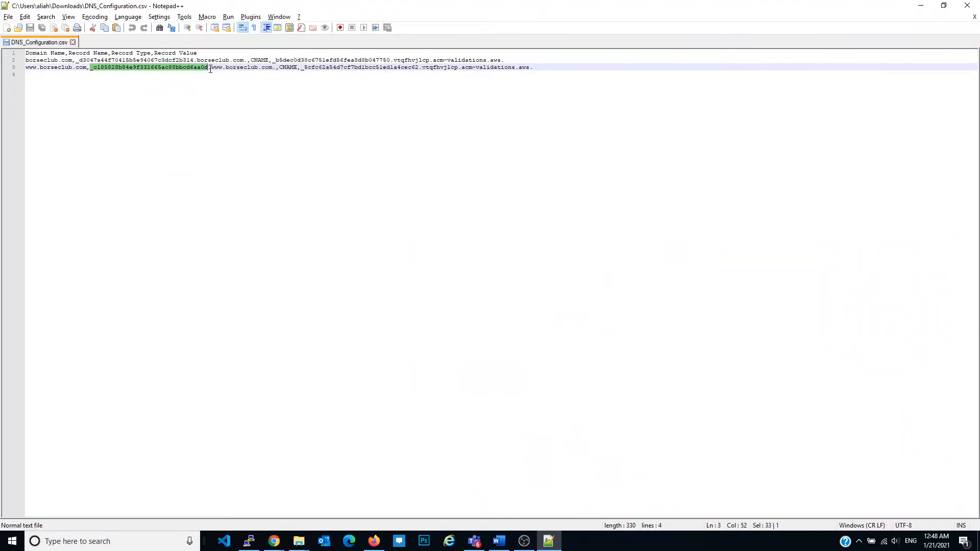
left_click_drag(223, 68, 223, 68)
key("ctrl+c")
key("alt+Tab")
left_click(257, 178)
key("ctrl+v")
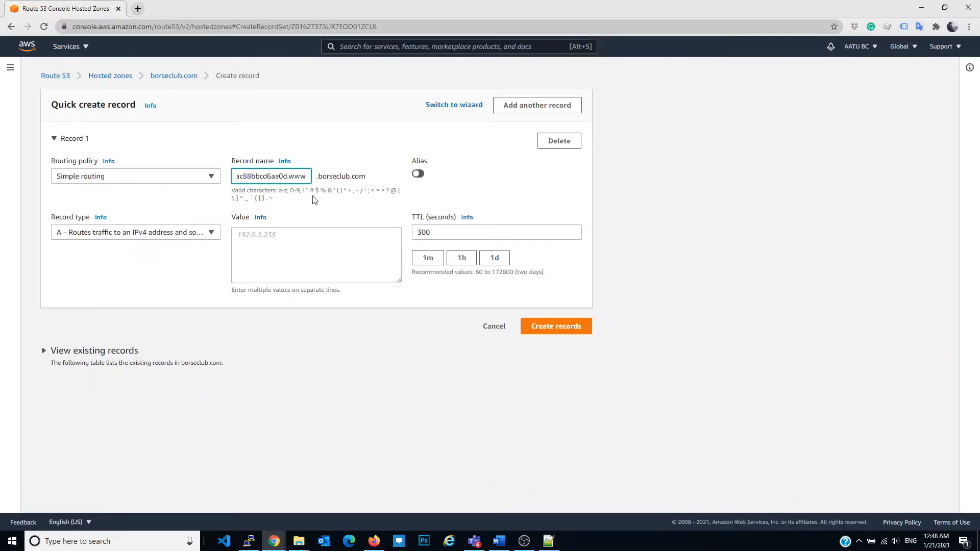
left_click(308, 246)
left_click(185, 235)
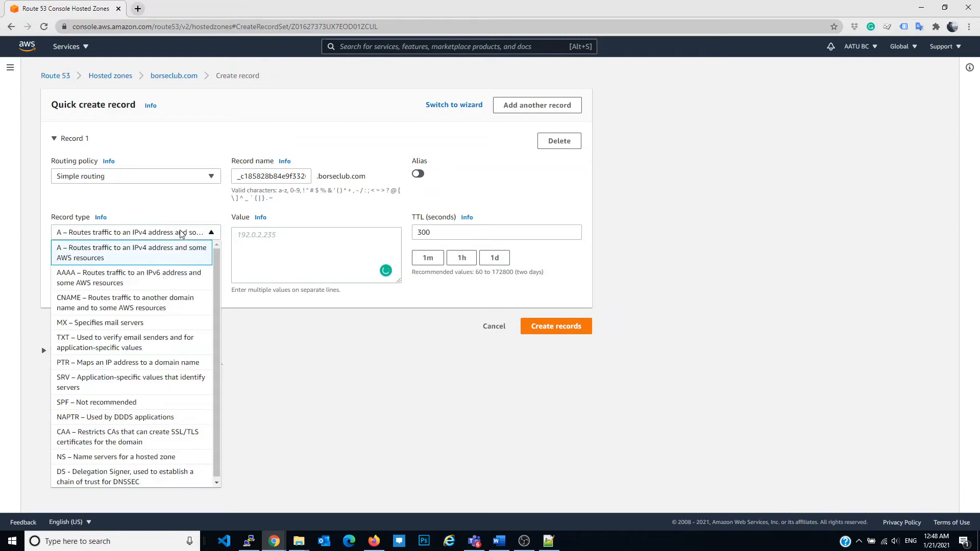
left_click(134, 305)
left_click(249, 255)
key("alt+Tab")
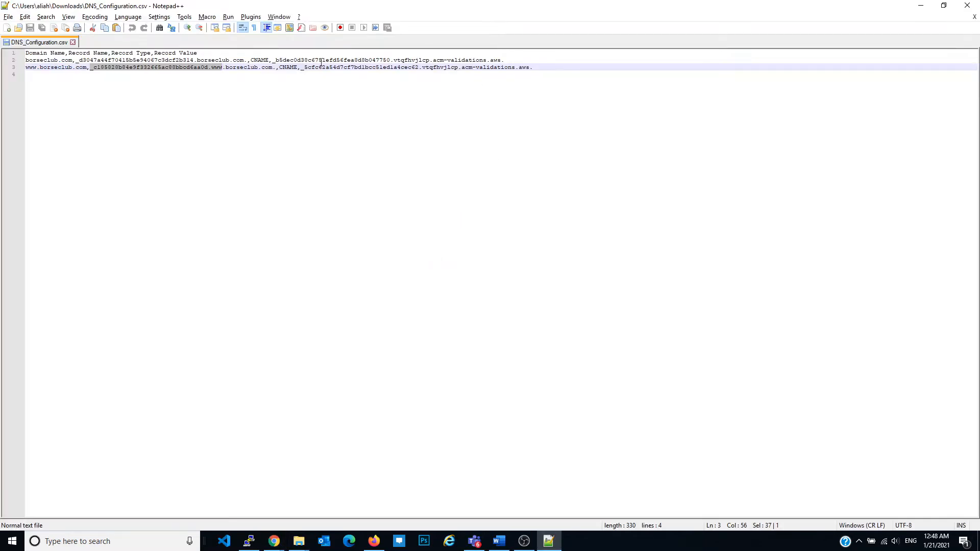
left_click_drag(302, 70, 532, 73)
key("ctrl+c")
key("alt+Tab")
key("ctrl+v")
left_click(544, 327)
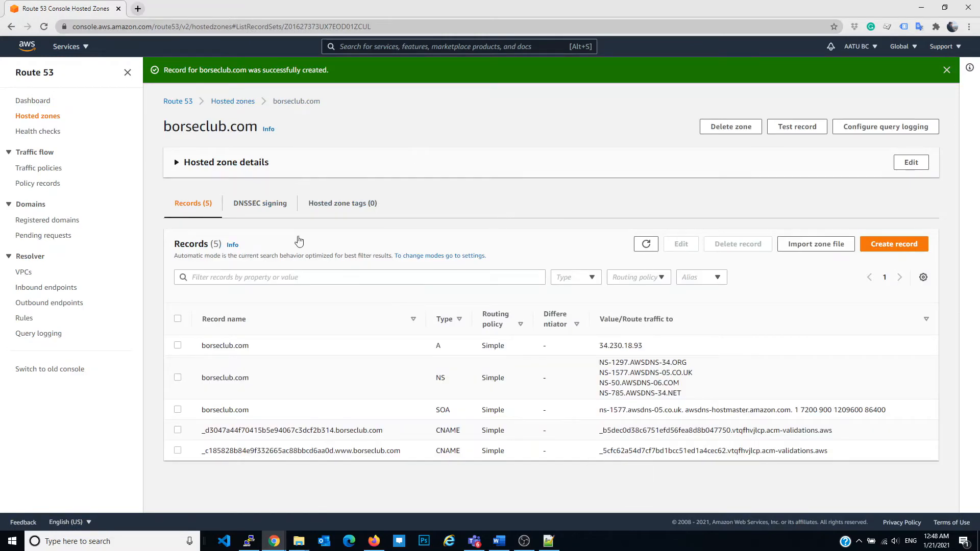
Return to Firefox, leave the certificate request wizard, and refresh the certificate list to check the BC SSL validation status
left_click(374, 541)
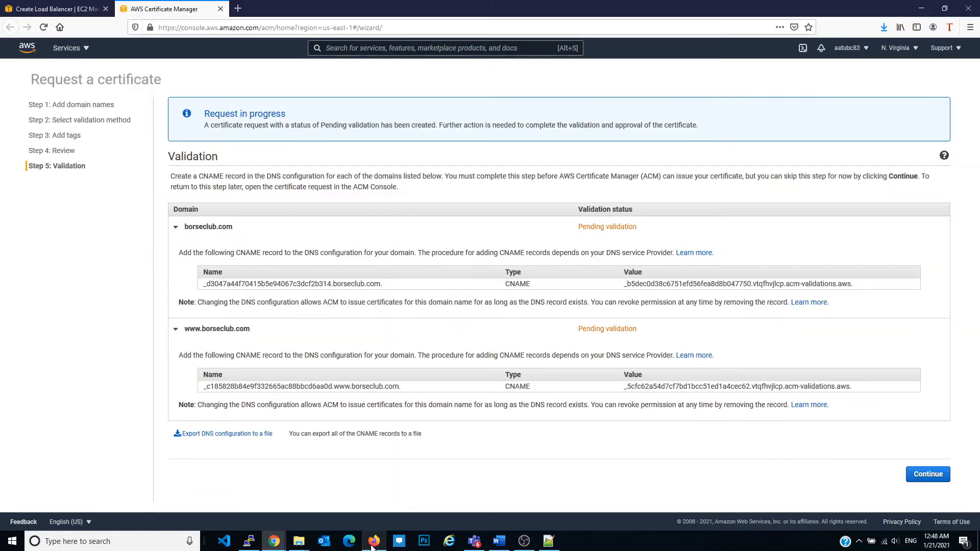
left_click(927, 474)
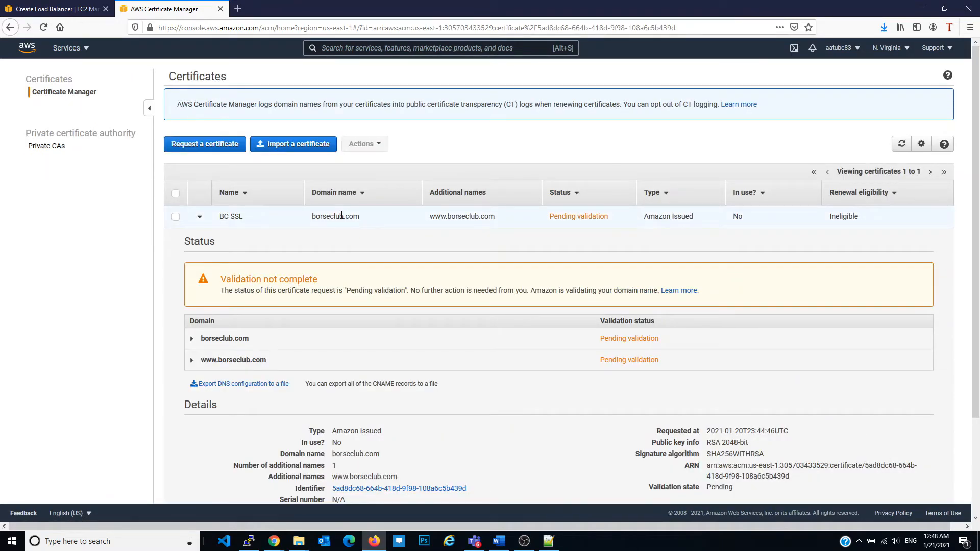
scroll(341, 214, "down", 3)
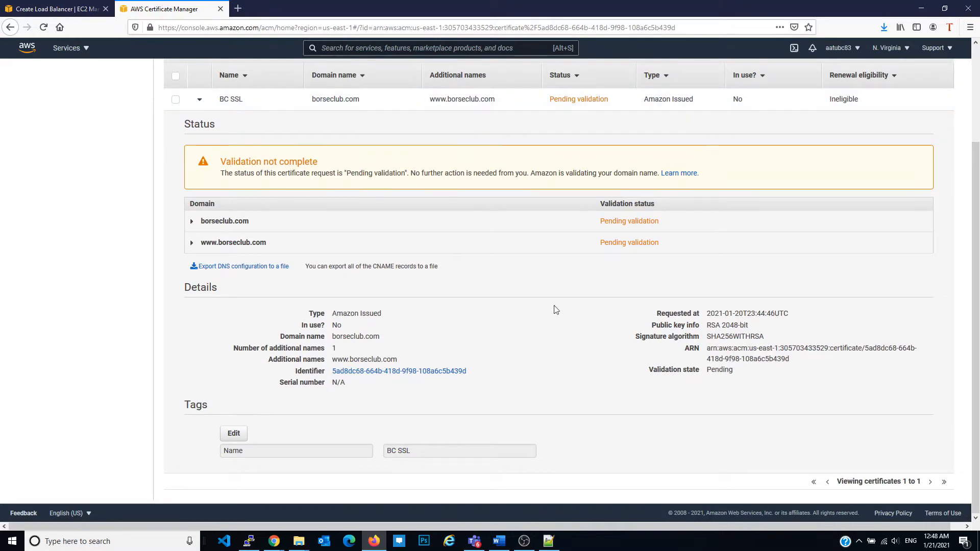
scroll(259, 421, "up", 3)
left_click_drag(264, 279, 489, 291)
left_click(908, 144)
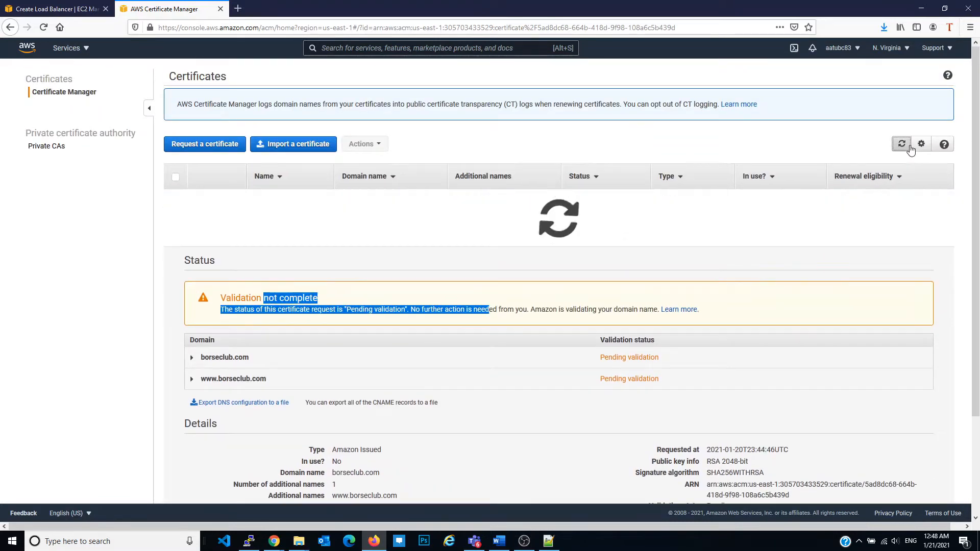
left_click(908, 145)
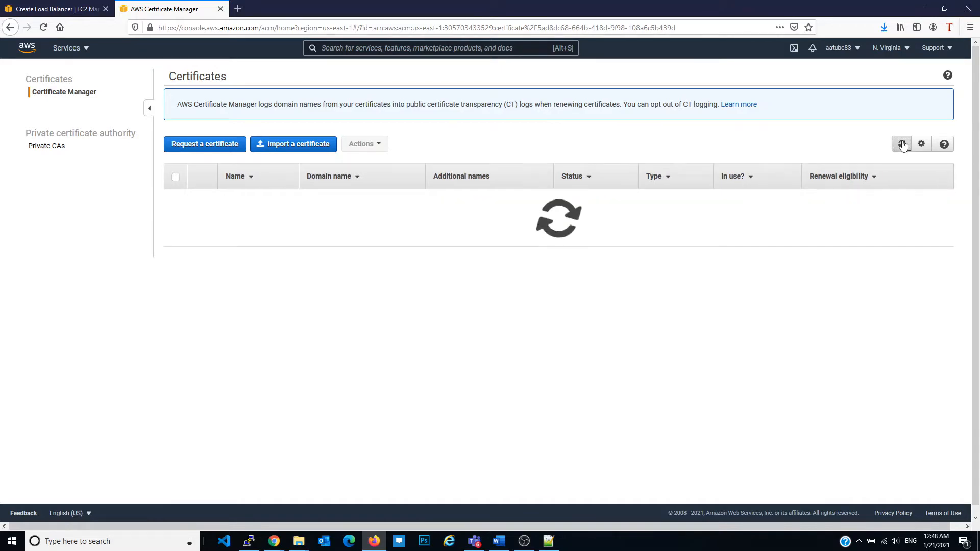
left_click(200, 216)
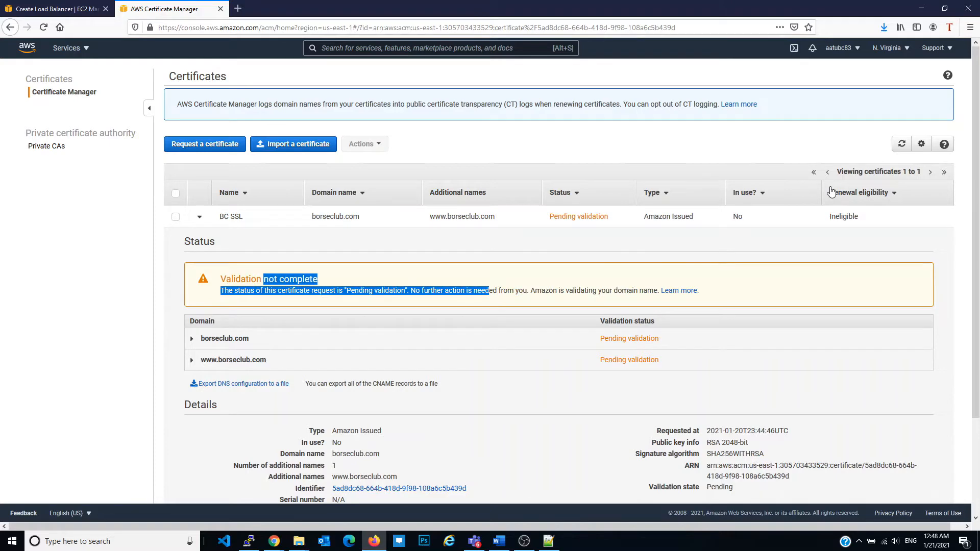
left_click(901, 144)
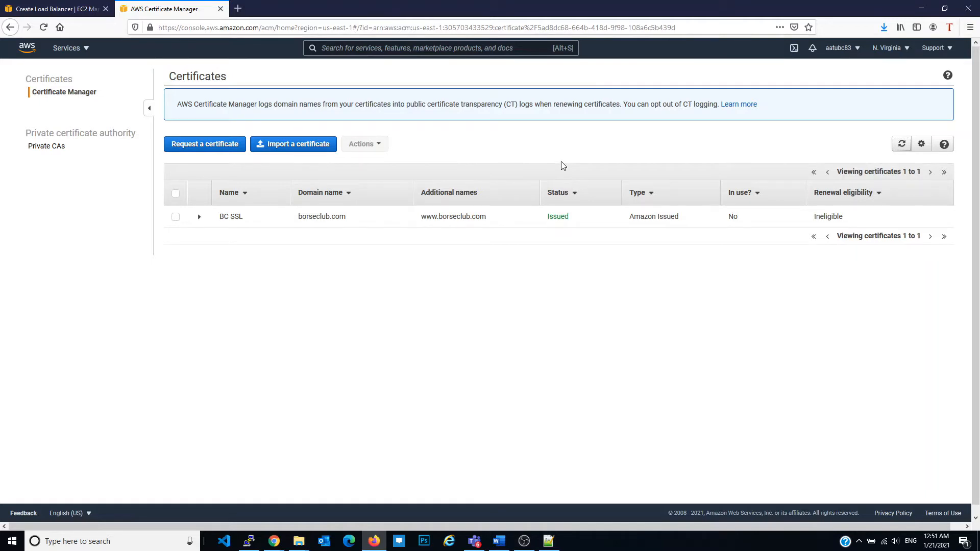
In the load balancer wizard, load the borseclub.com certificate, select ELBSecurityPolicy-TLS-1-2-Ext-2018-06, and continue to the security groups
left_click(69, 5)
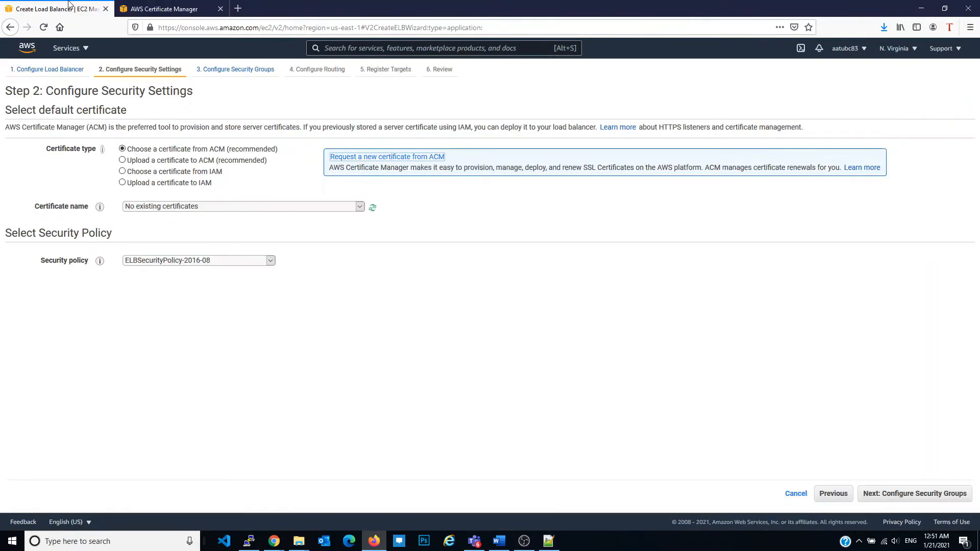
left_click(372, 210)
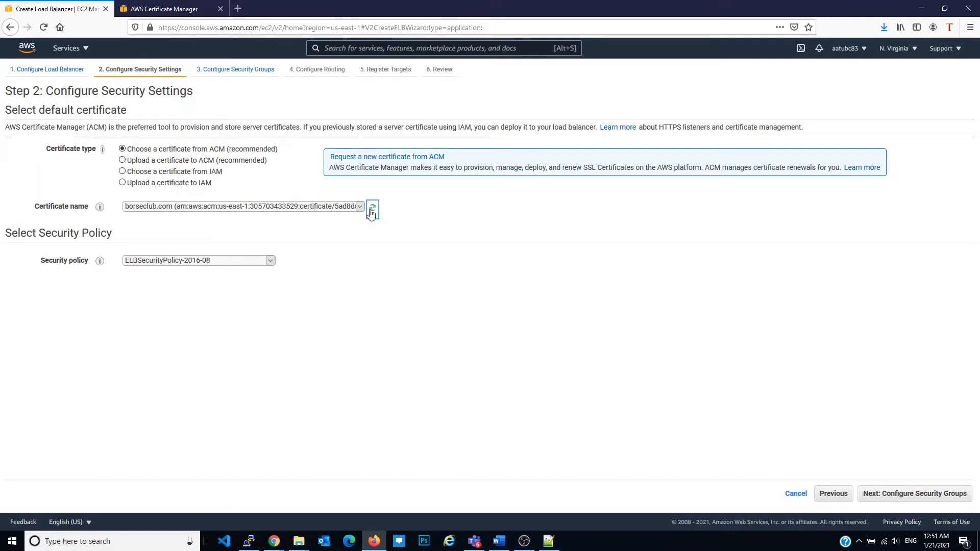
left_click(235, 260)
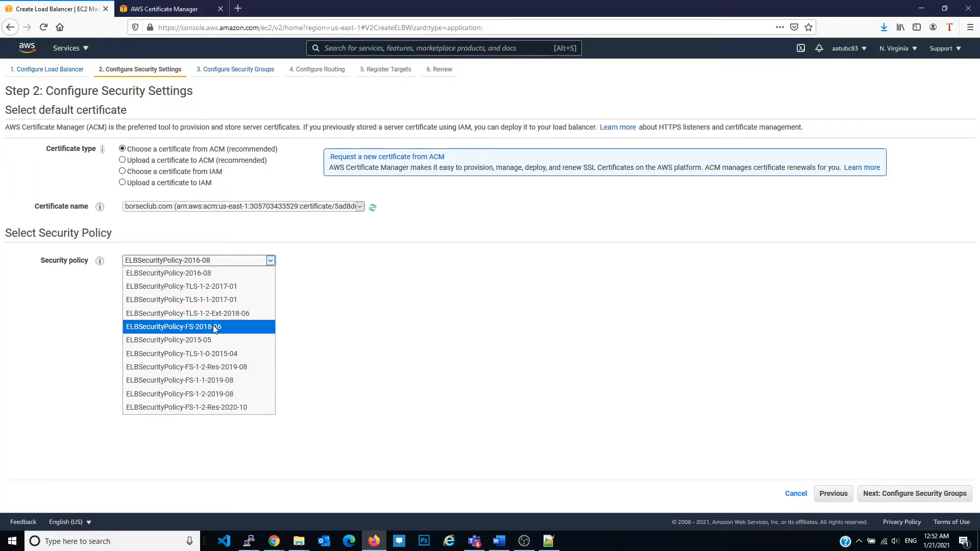
left_click(243, 314)
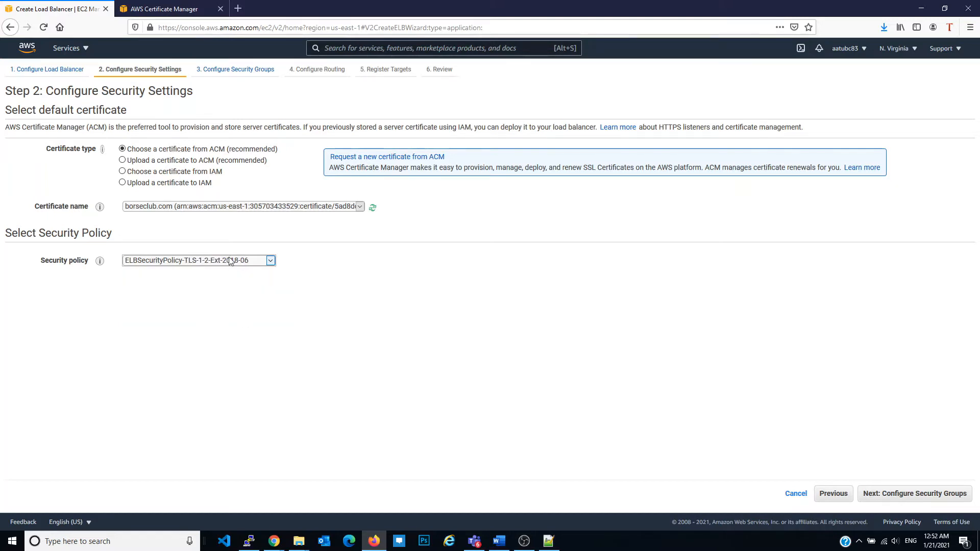
left_click(249, 260)
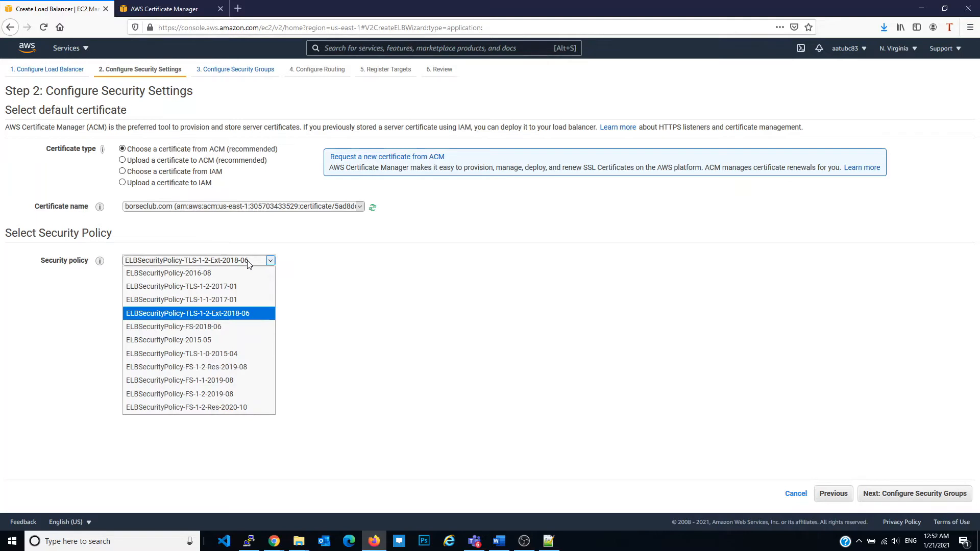
left_click(402, 323)
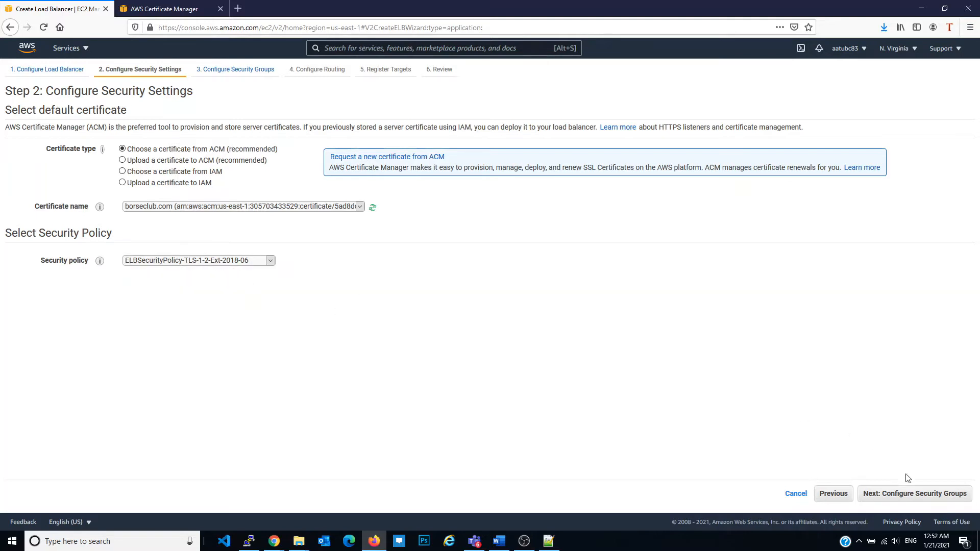
left_click(915, 494)
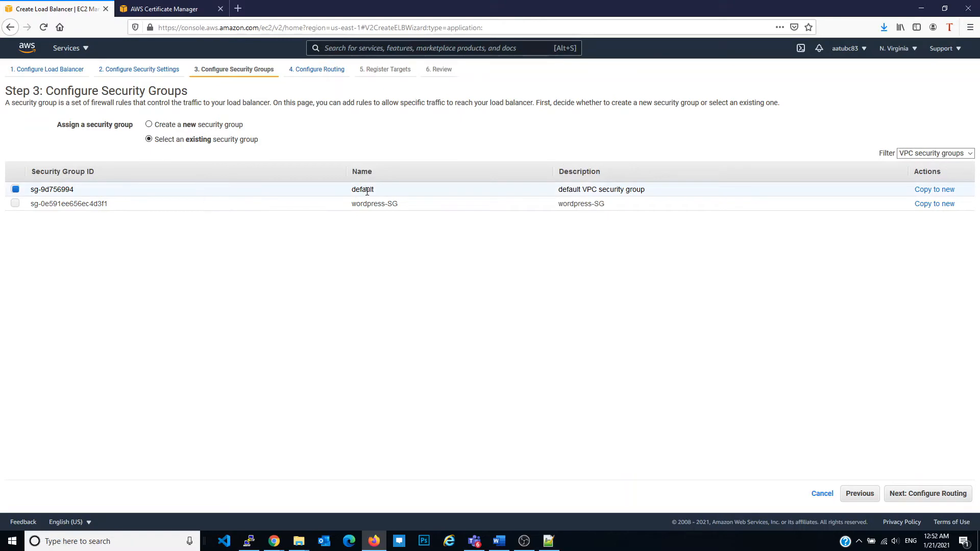
Choose to create a new security group and set its port 80 rule to HTTP and its port 443 rule to HTTPS
left_click(226, 126)
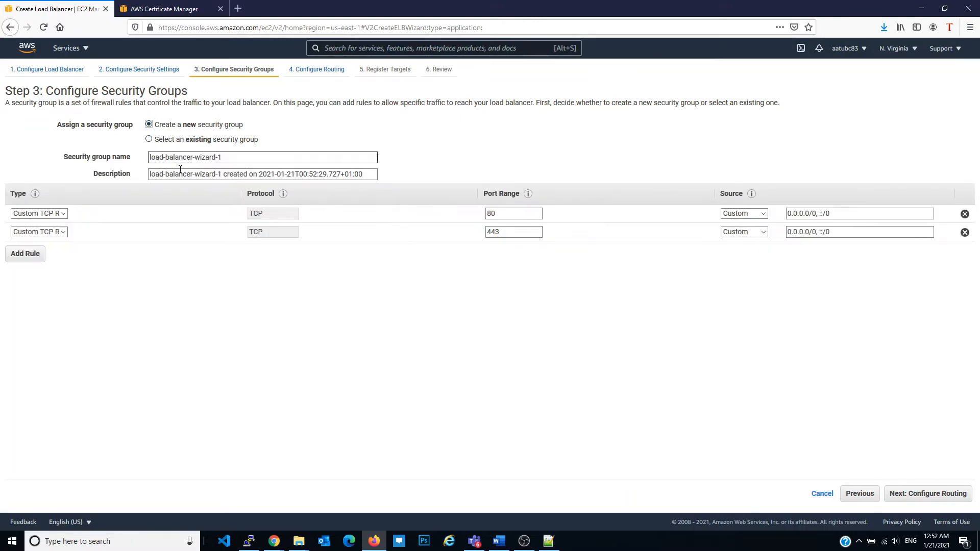
left_click(63, 214)
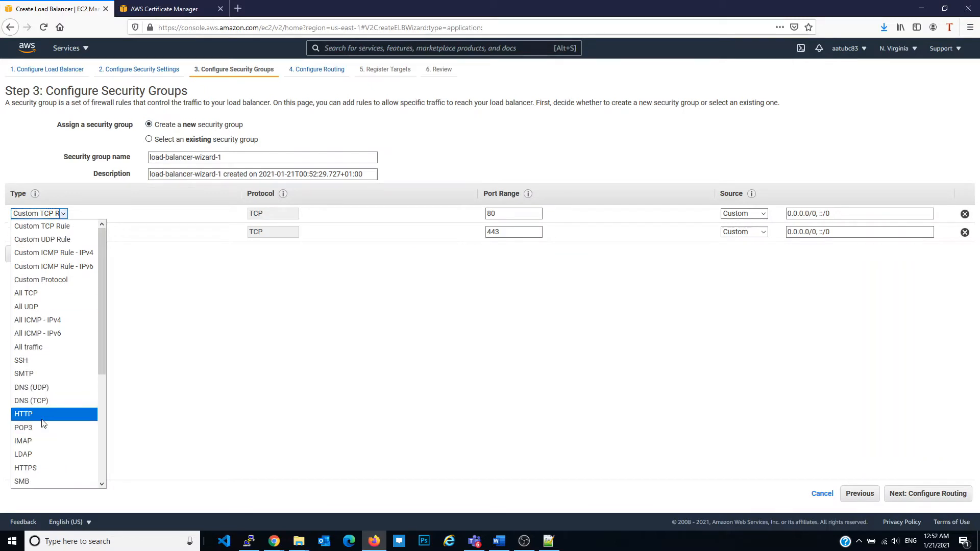
left_click(76, 425)
left_click(55, 233)
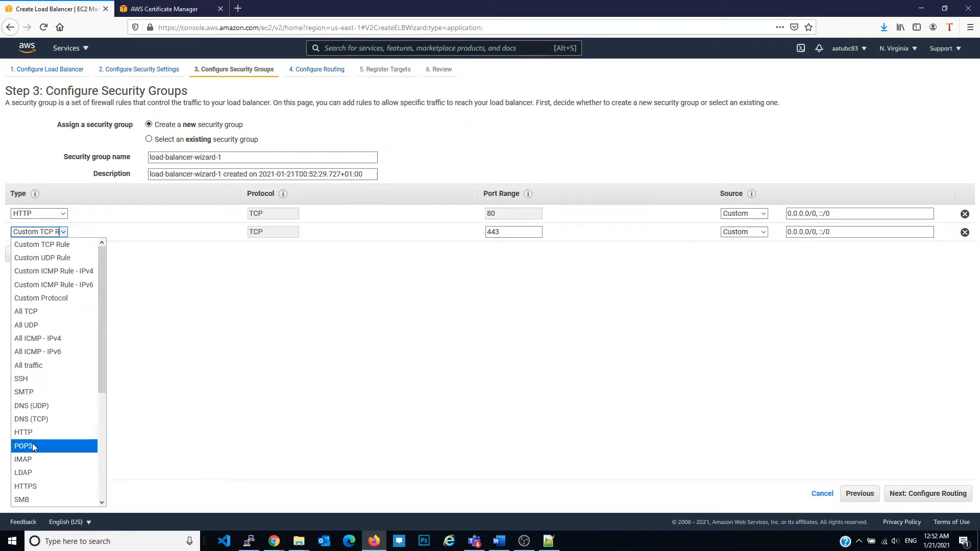
left_click(38, 488)
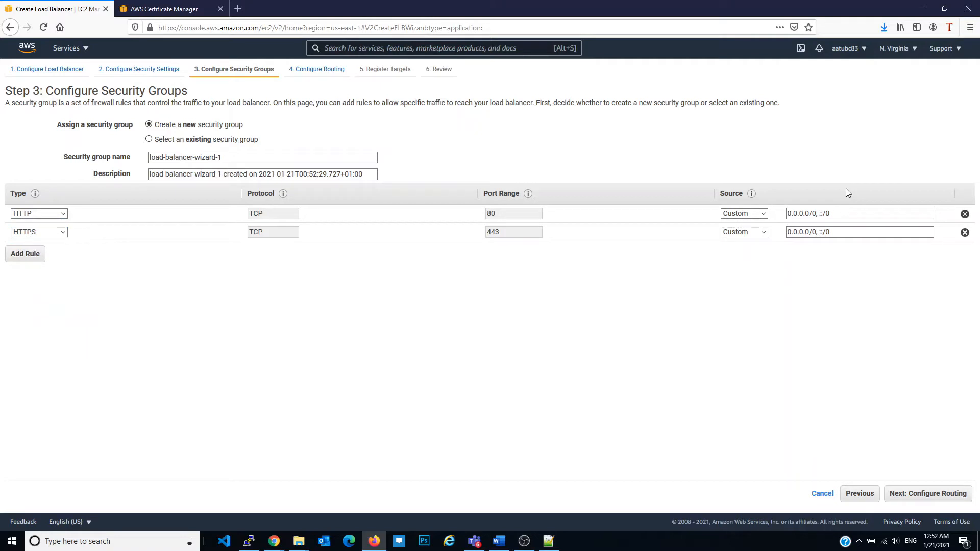
Name the new security group wordpress-SG-ELB
triple_click(242, 162)
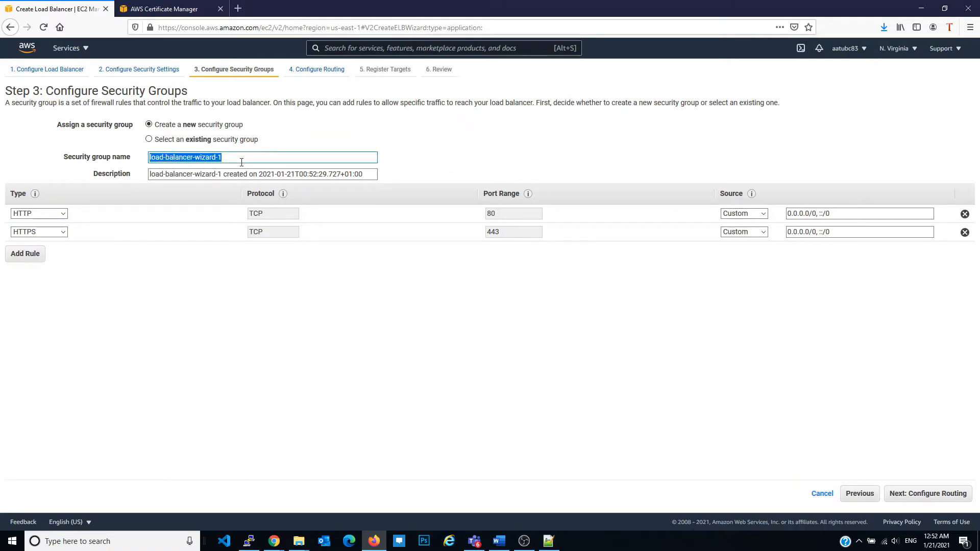
type("wordpress")
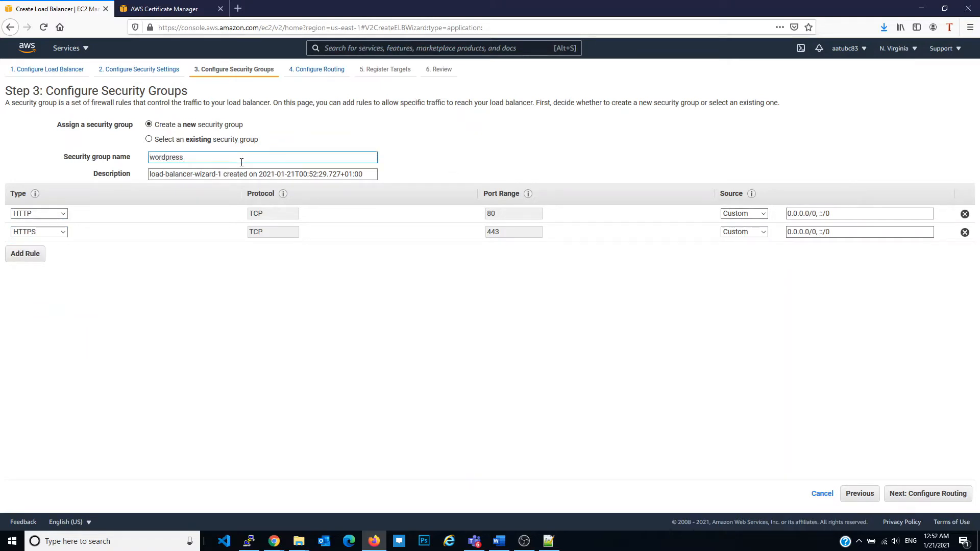
type("=SG=ELB")
triple_click(241, 161)
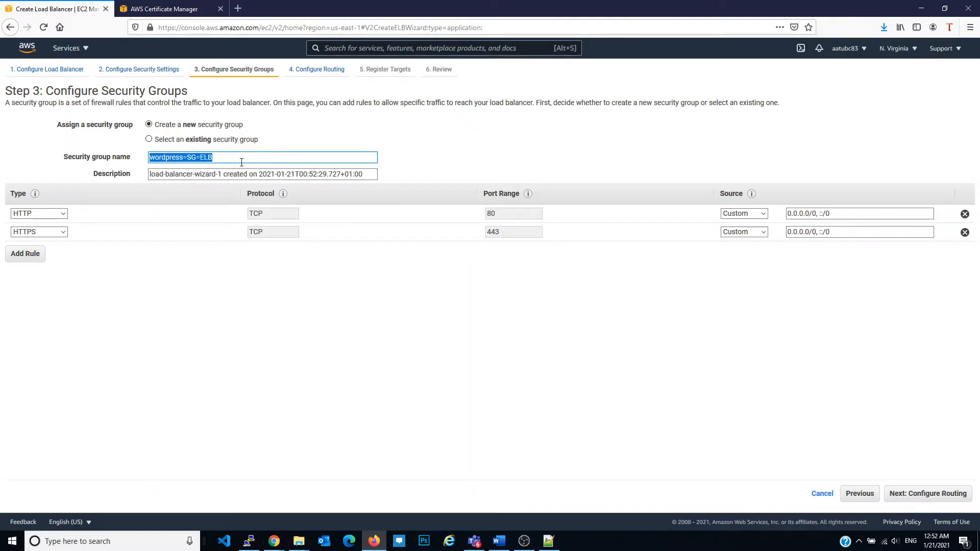
left_click(202, 158)
key("BackSpace")
type("-SG-")
left_click_drag(183, 158, 186, 158)
type("-")
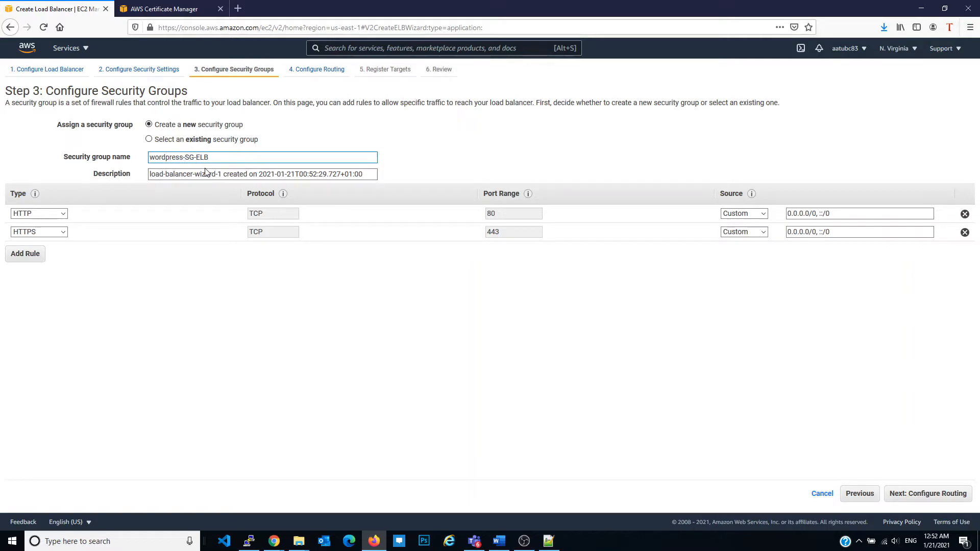
Reuse the security group name as its description and continue to the routing configuration
triple_click(216, 160)
key("ctrl+c")
left_click(276, 174)
triple_click(276, 174)
key("ctrl+v")
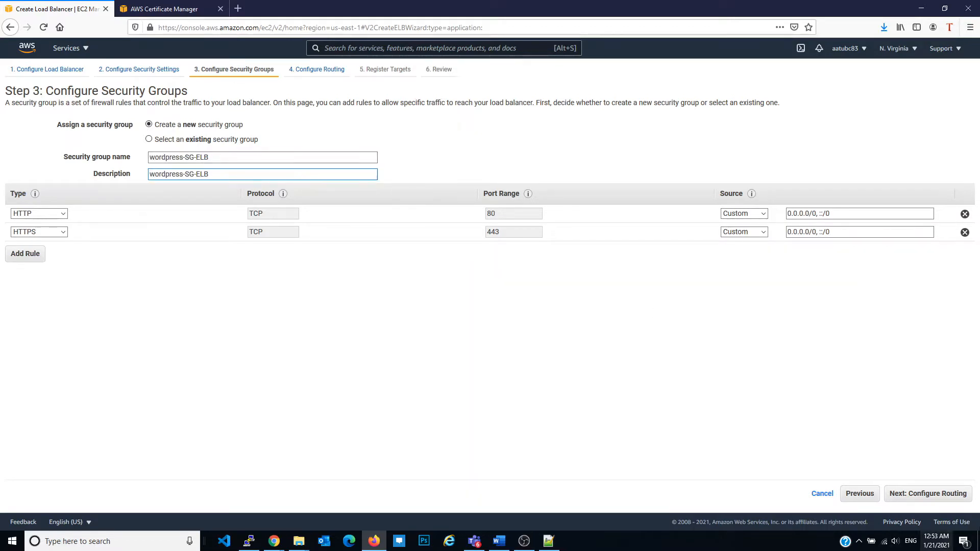
left_click(921, 497)
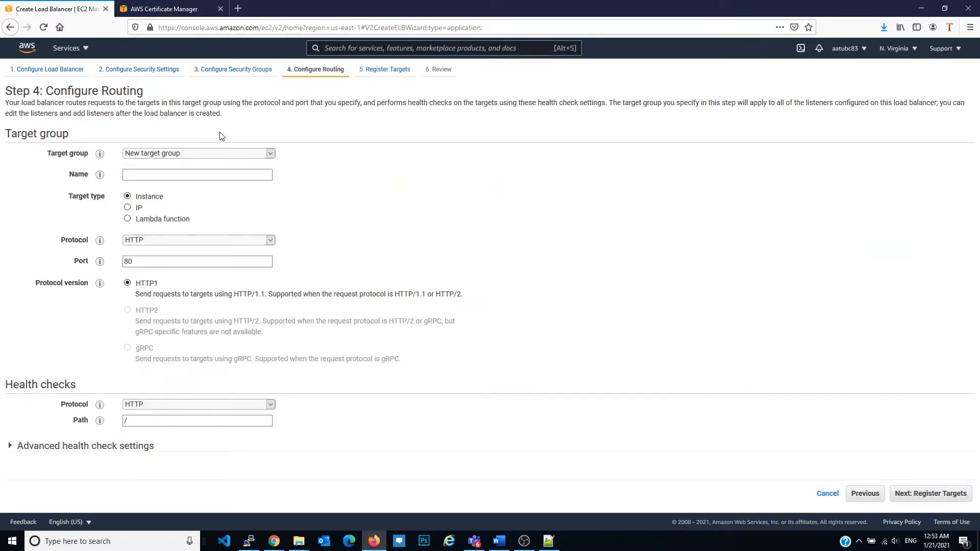
Define a new target group named wordpress that uses the HTTPS protocol
left_click(231, 154)
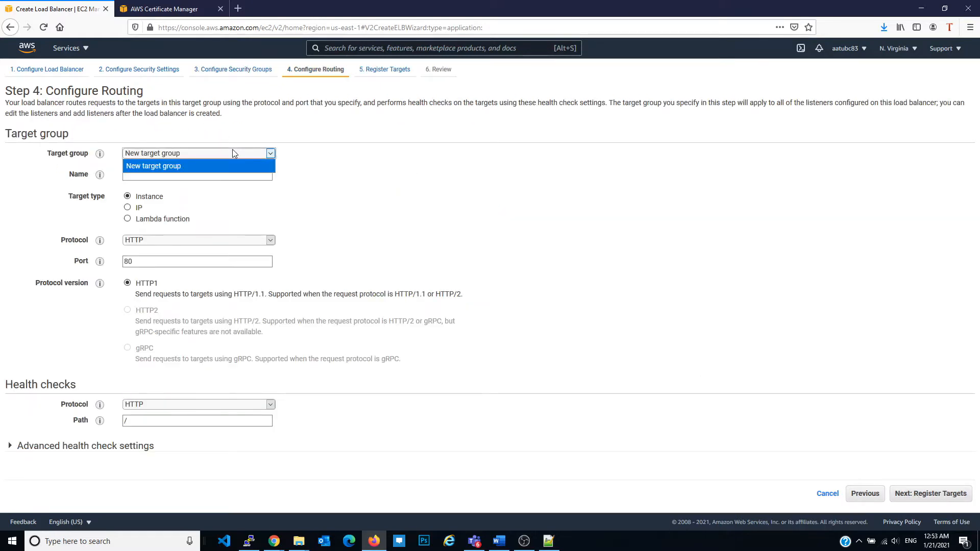
left_click(236, 159)
left_click(249, 174)
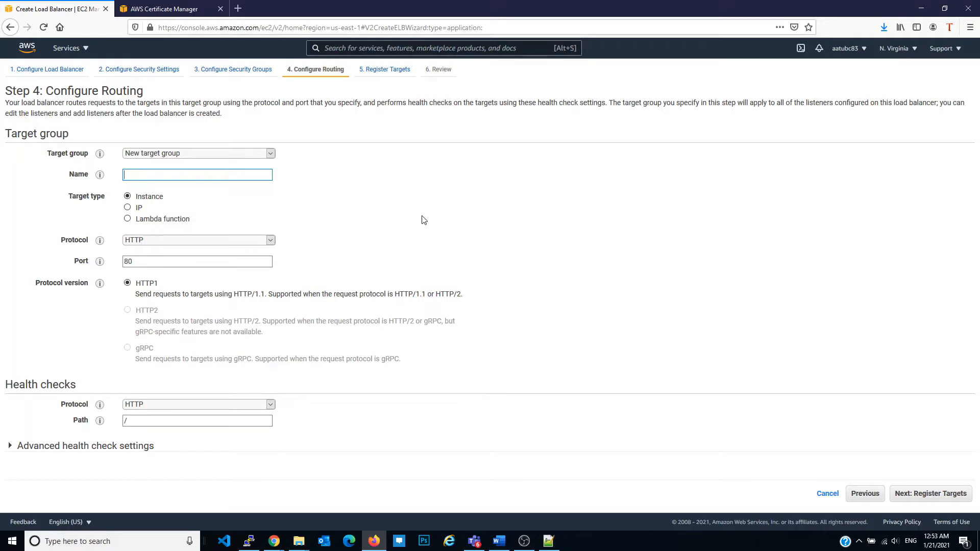
type("ordpress")
left_click(227, 240)
left_click(204, 259)
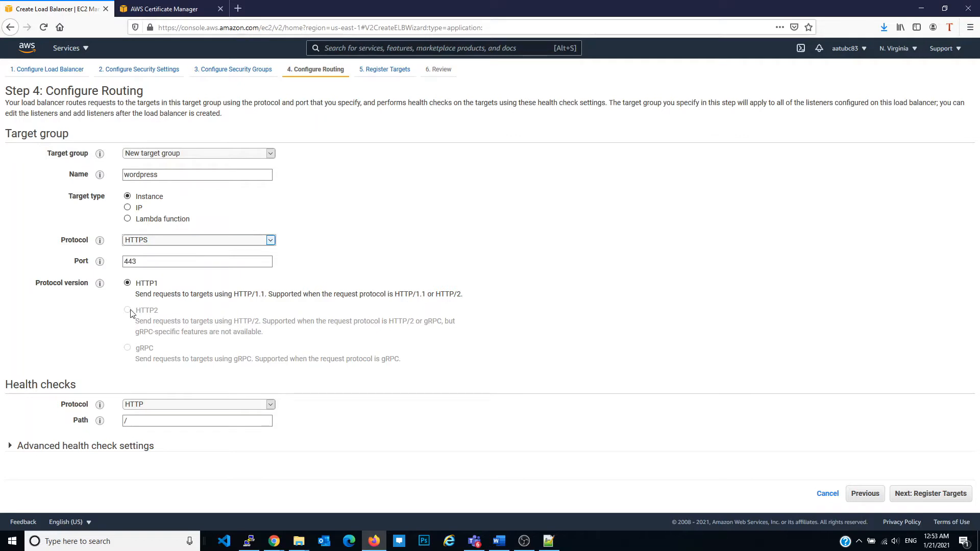
Set the target group's health check protocol to HTTPS and its path to /health.html
left_click(148, 404)
left_click(160, 426)
left_click(161, 423)
type("heal")
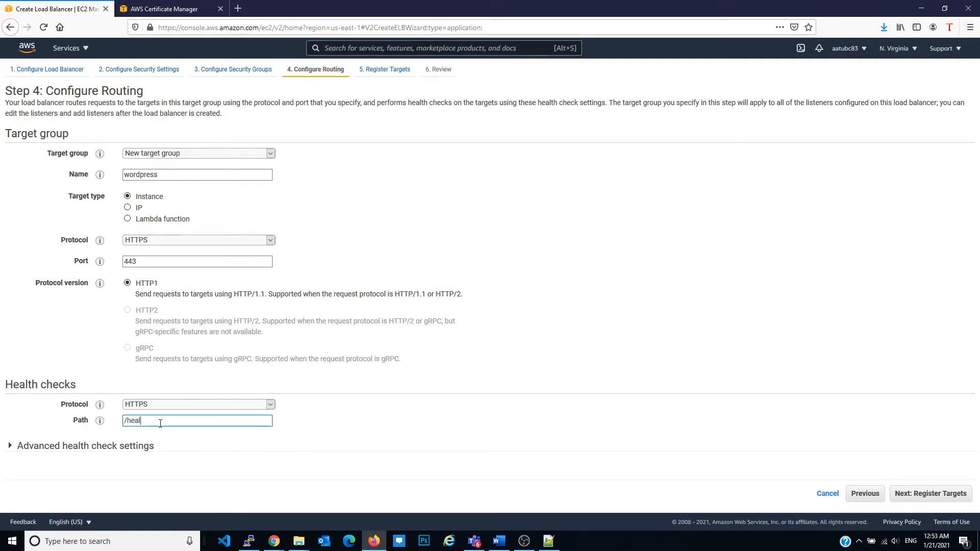
type("th.html")
left_click_drag(162, 423, 127, 423)
Switch to the PuTTY session and change to the /var/www/html/ directory
left_click(249, 541)
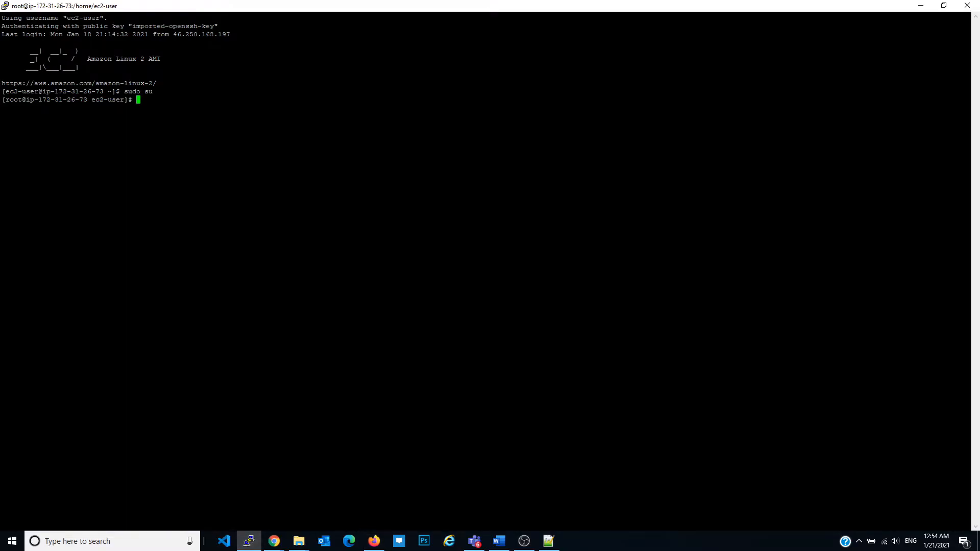
type("cd /var/www/html/")
key("Return")
key("Return")
key("Return")
key("Return")
key("Return")
Start health.html in vi and enter the h1 heading "hello i am healthy Server 1"
type("vi health.html")
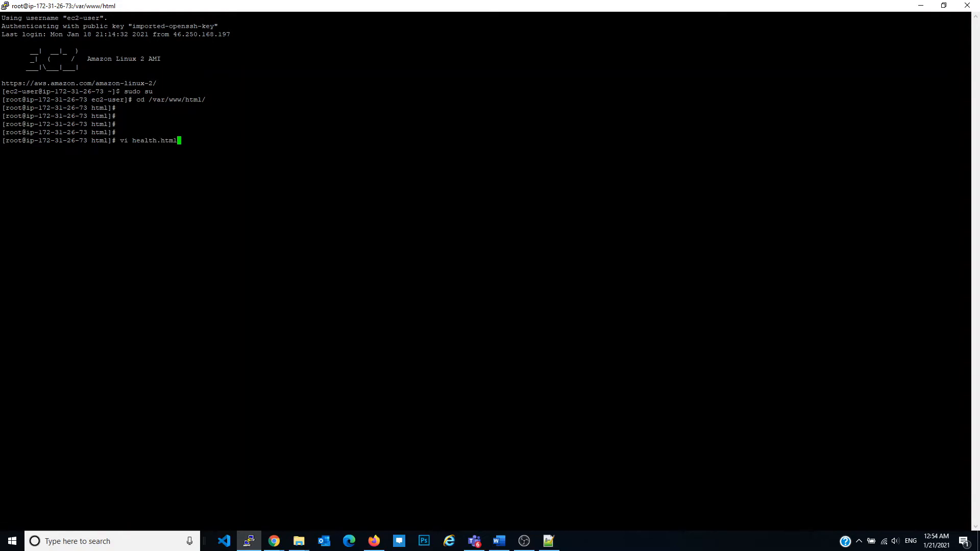
key("Return")
type("i<")
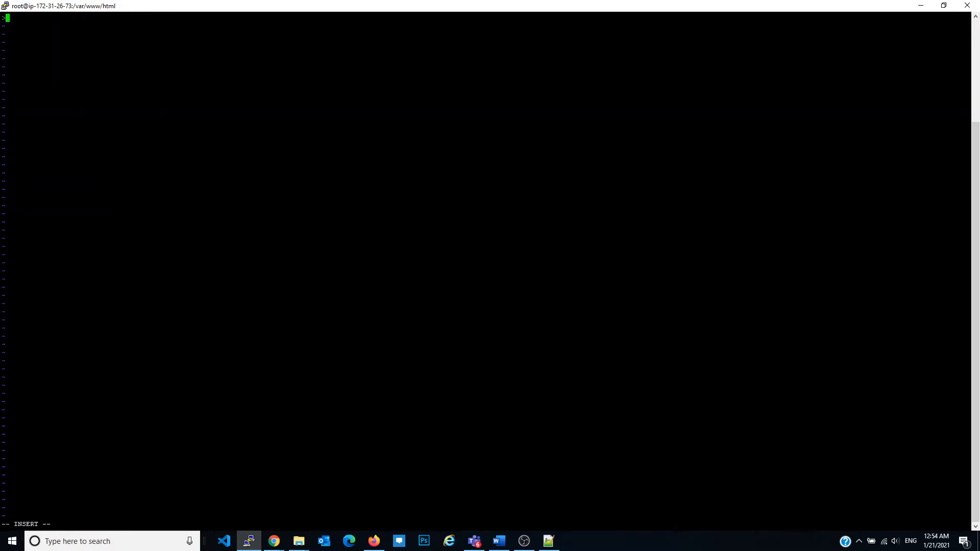
type("h1> hello i am healthy Server 1 </h1>")
Save health.html and quit vi
key("Escape")
type(":wq")
key("Return")
key("Return")
key("Return")
key("Return")
key("Return")
Return to Firefox and load borseclub.com/health.html in a new tab to check the health page and its server label
key("alt+Tab")
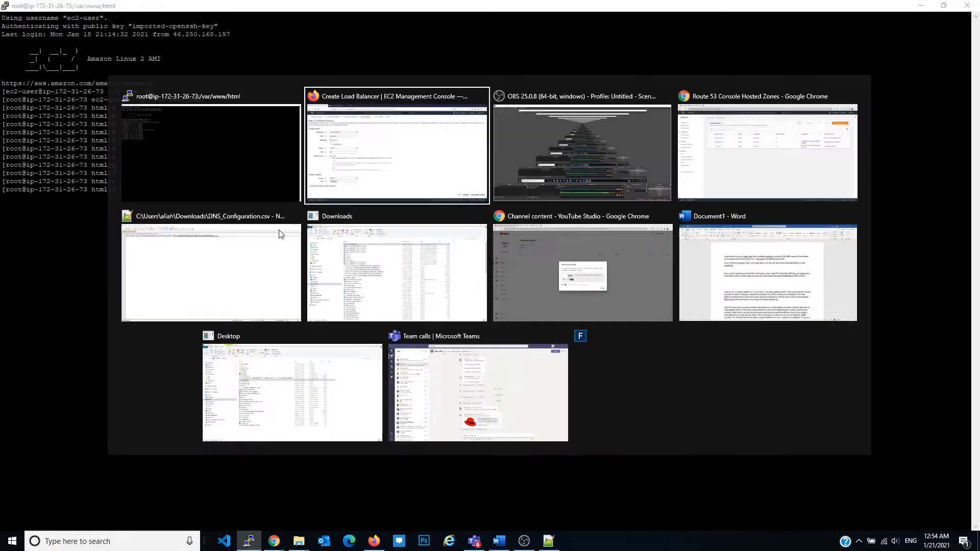
left_click(237, 9)
type("borseclub.com/")
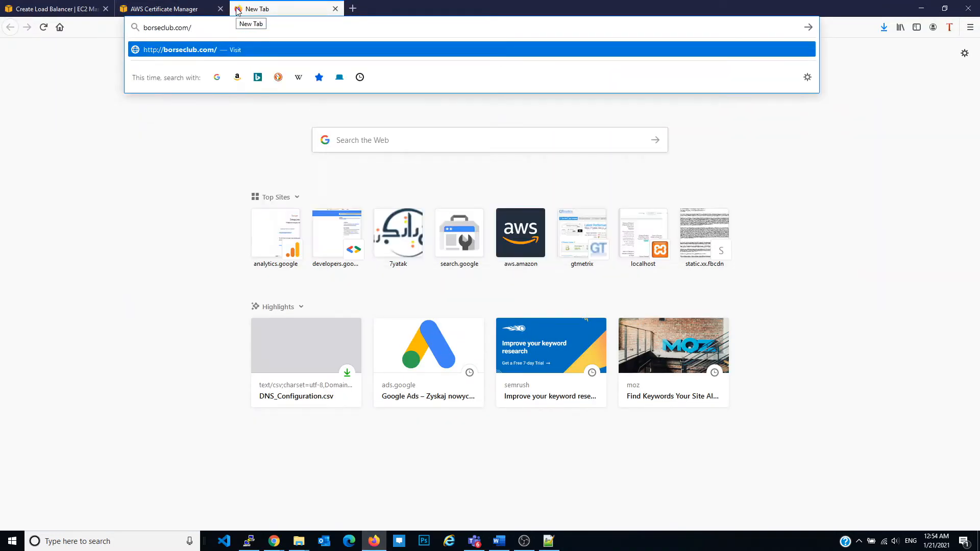
type("health.html")
key("Return")
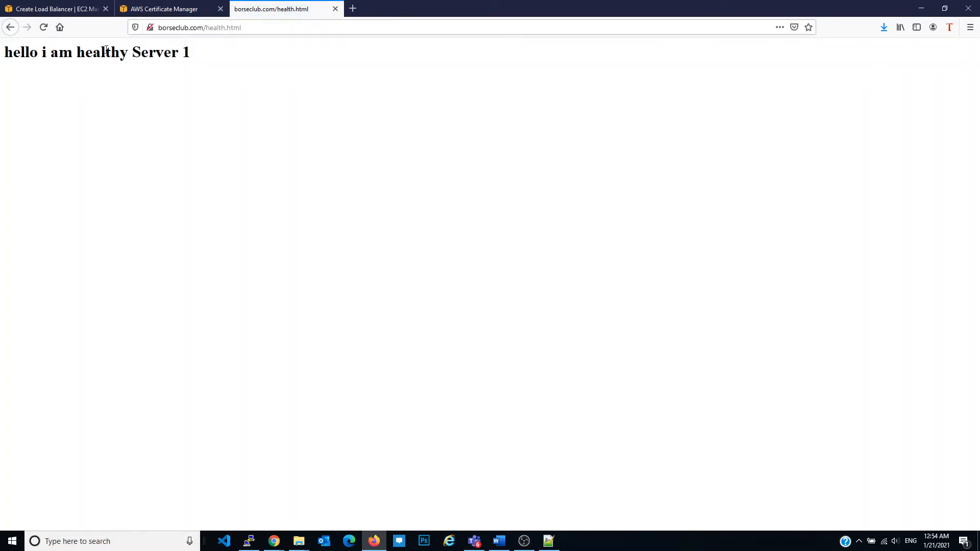
left_click(86, 7)
left_click(271, 9)
left_click_drag(132, 51, 192, 53)
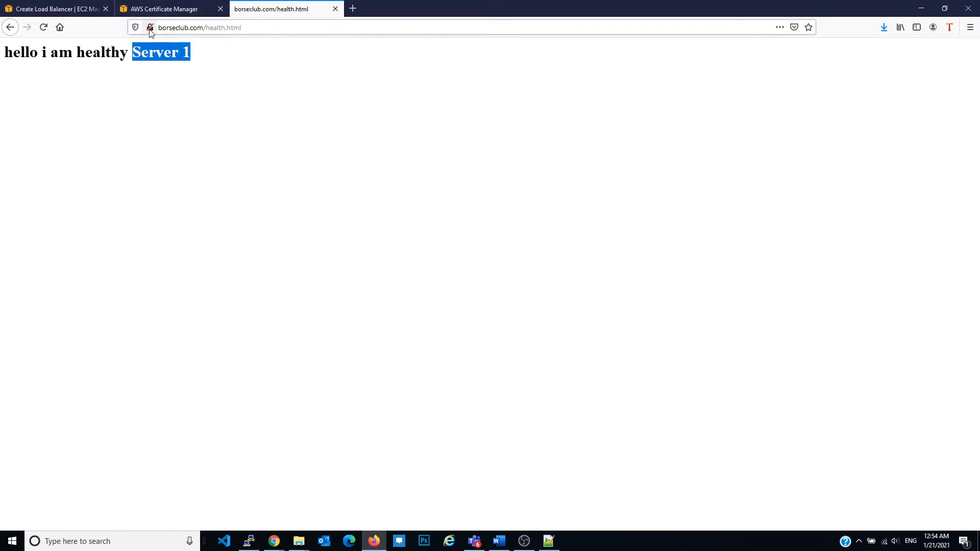
double_click(190, 52)
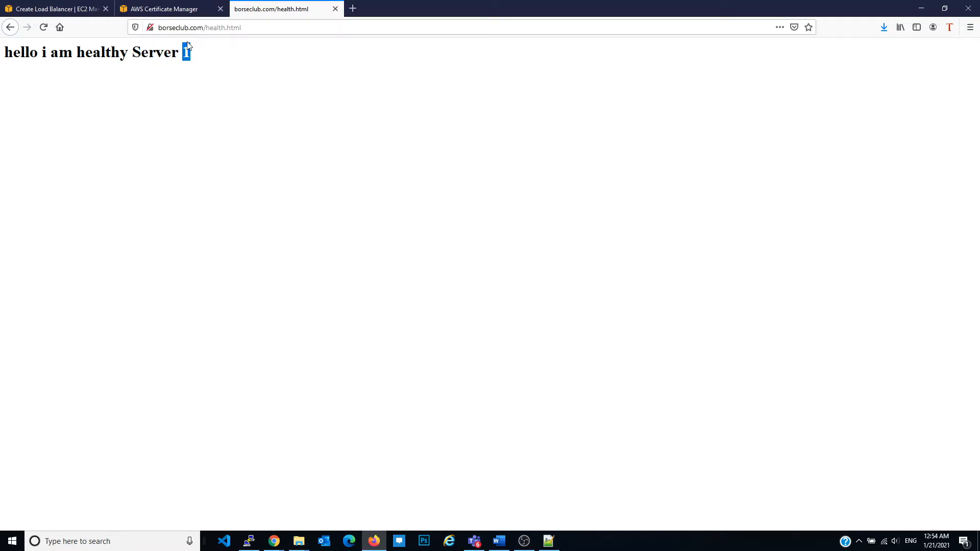
In the load balancer wizard, set the advanced health check timeout to 2 seconds and interval to 5 seconds, and continue to target registration
left_click(72, 7)
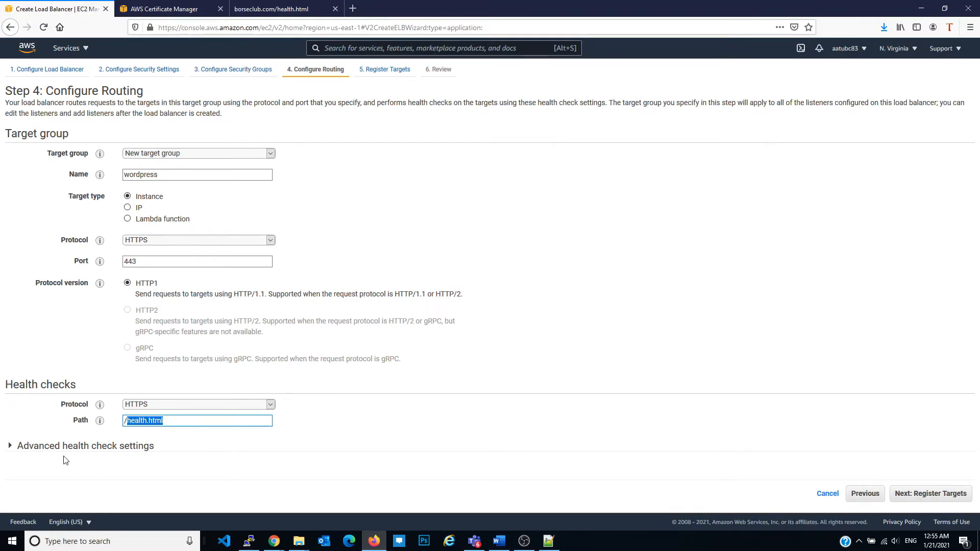
left_click(9, 448)
scroll(170, 364, "down", 2)
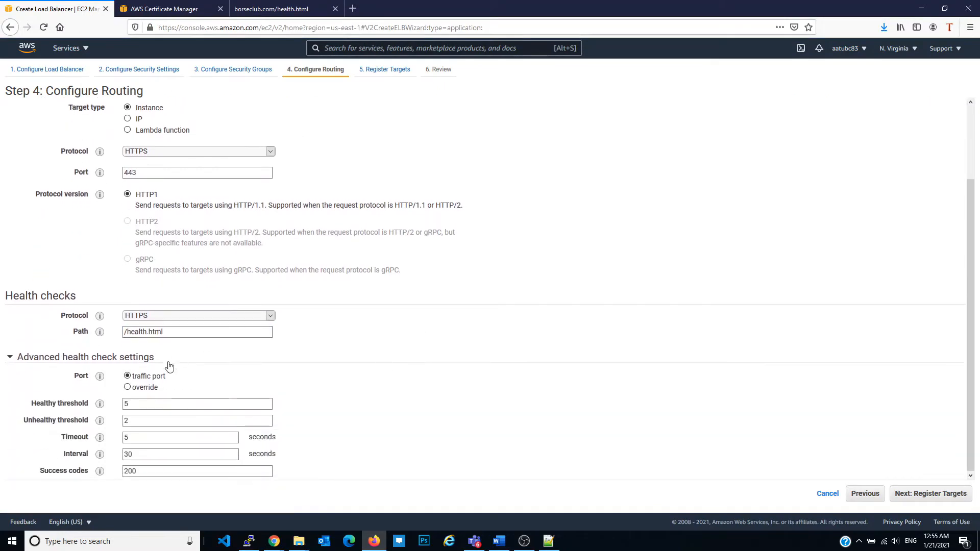
mouse_move(101, 406)
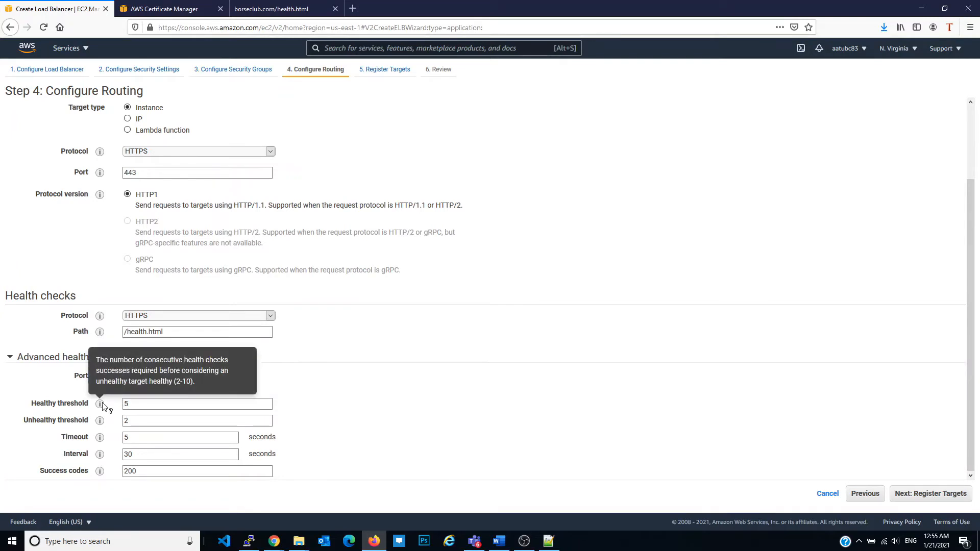
mouse_move(100, 424)
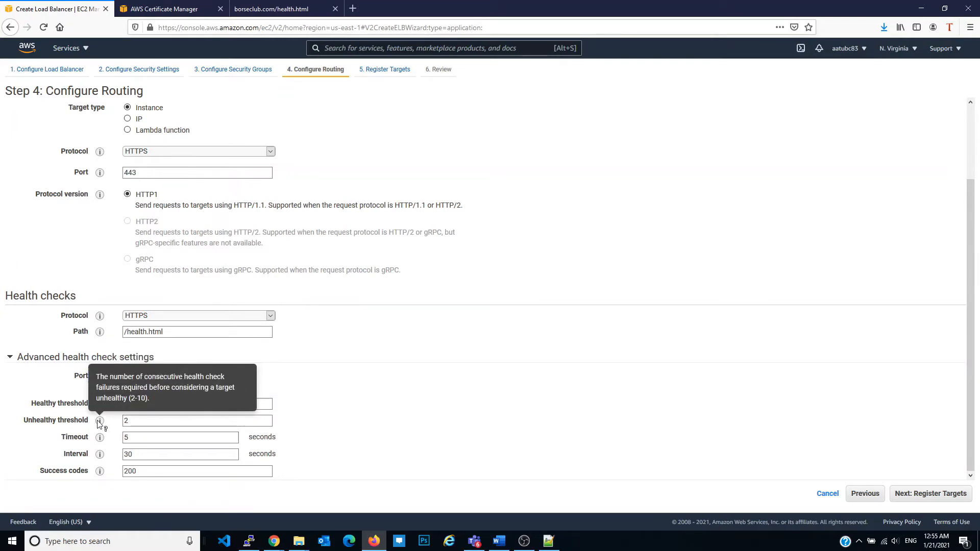
left_click(151, 418)
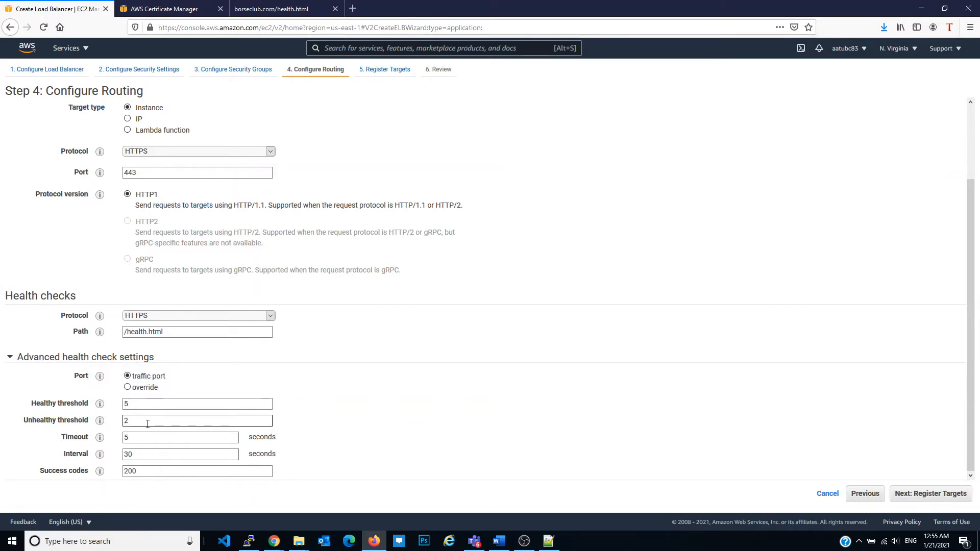
left_click(139, 439)
double_click(140, 439)
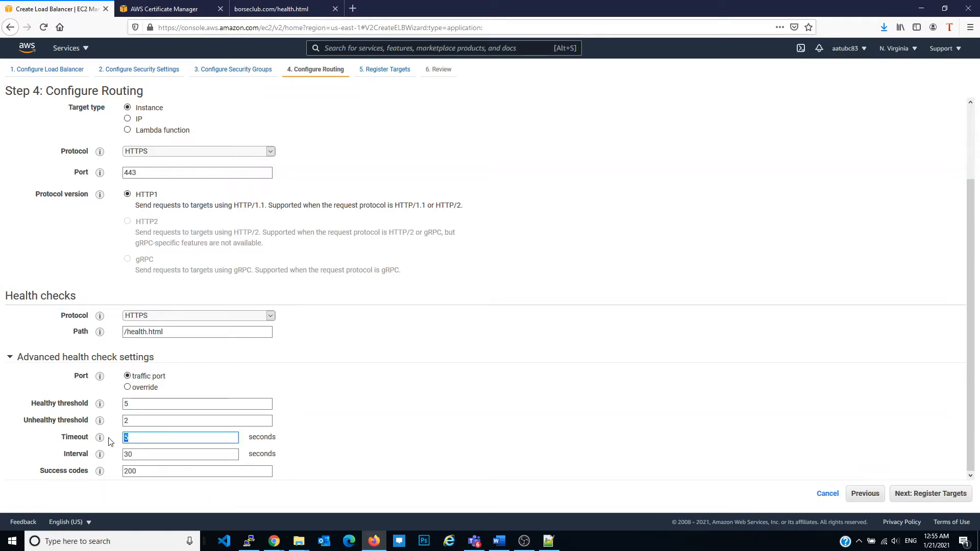
mouse_move(109, 440)
mouse_move(101, 456)
left_click(146, 452)
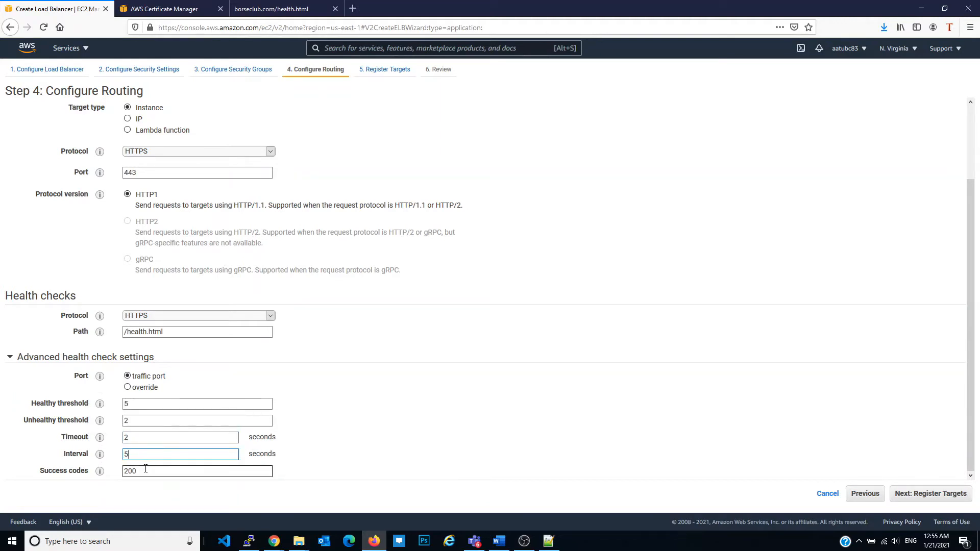
left_click(952, 494)
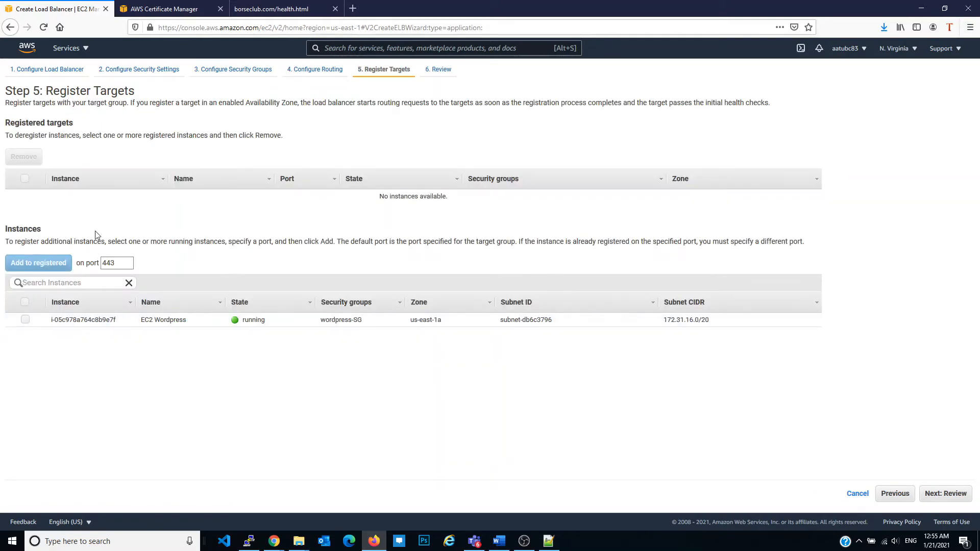
Register the EC2 Wordpress instance on port 443, then review and create the load balancer
left_click(25, 320)
left_click(51, 267)
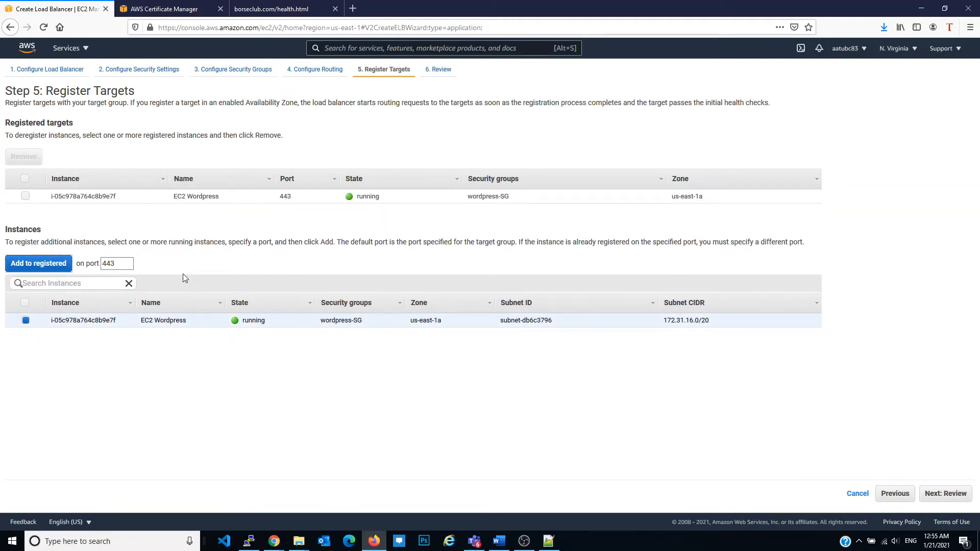
left_click(944, 494)
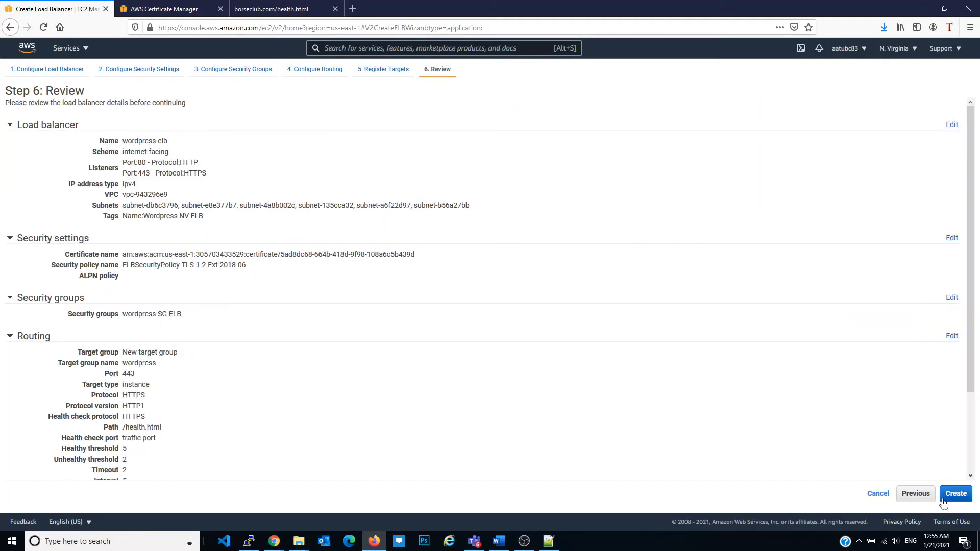
left_click(966, 499)
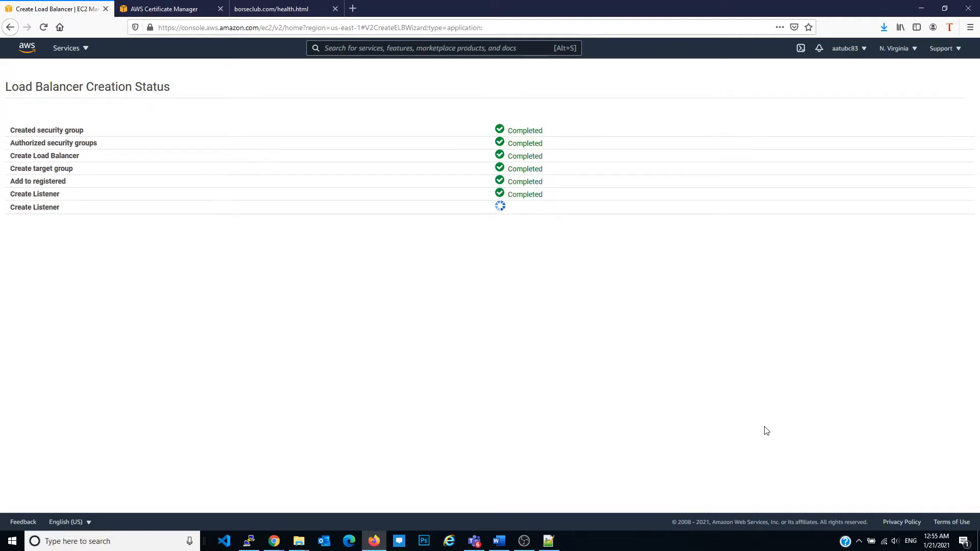
left_click(957, 228)
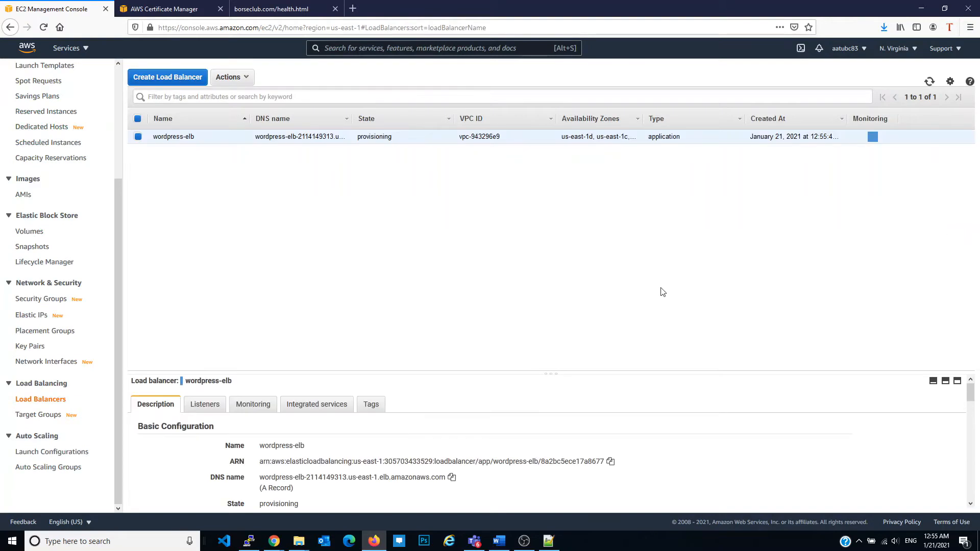
Inspect the registered targets of the wordpress target group, then return to the load balancer list
left_click(39, 414)
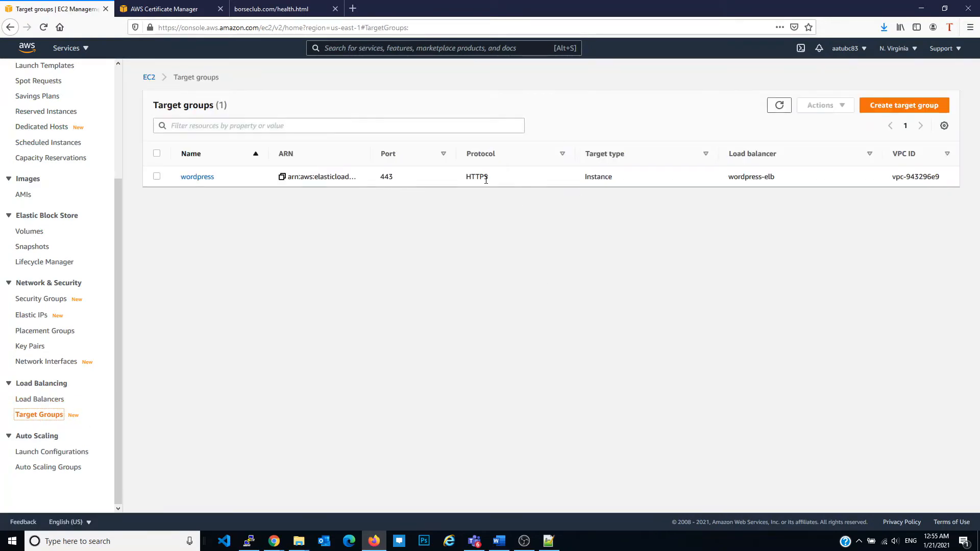
left_click(199, 177)
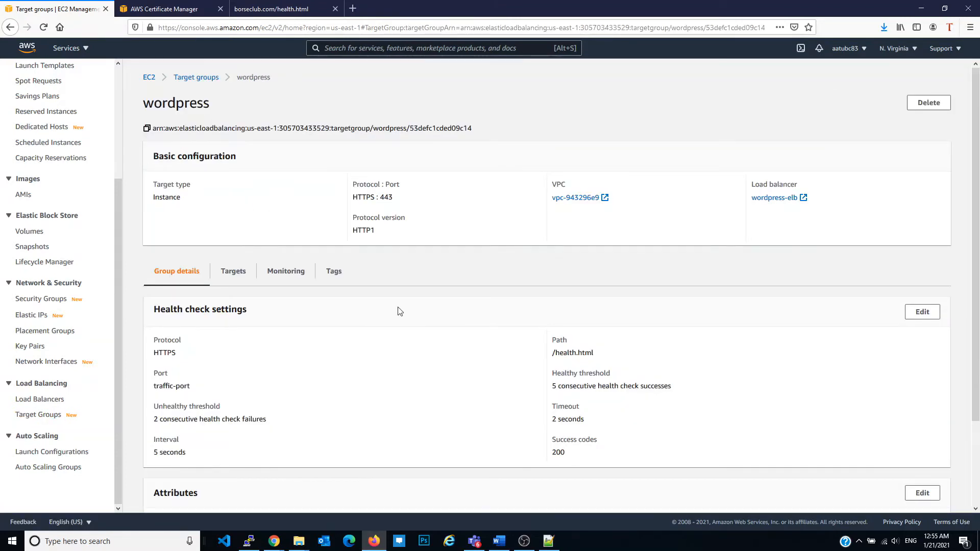
left_click(233, 272)
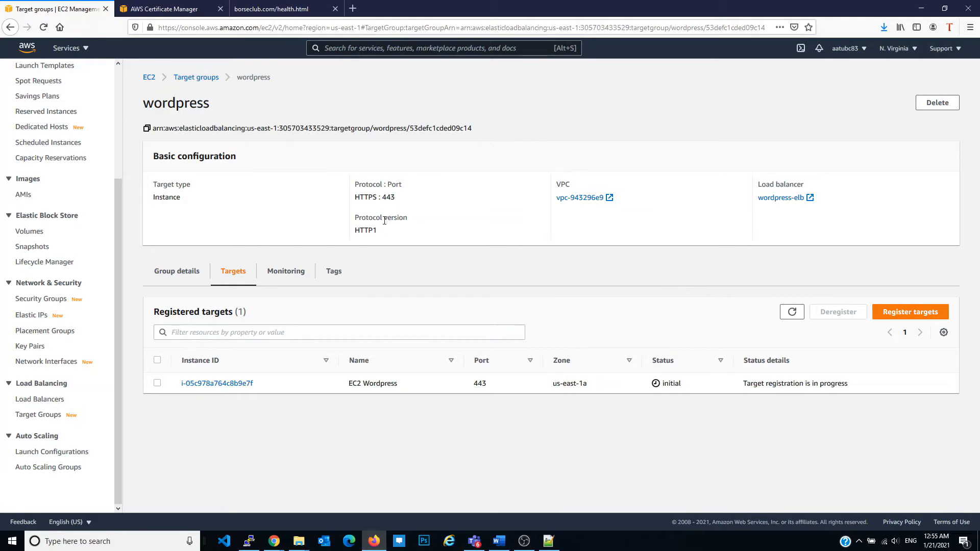
left_click_drag(355, 218, 408, 221)
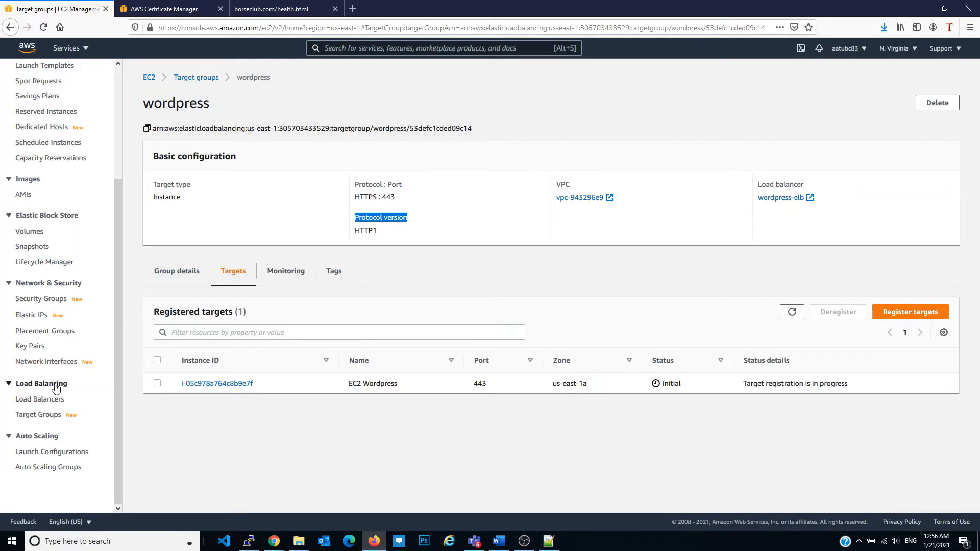
left_click(52, 400)
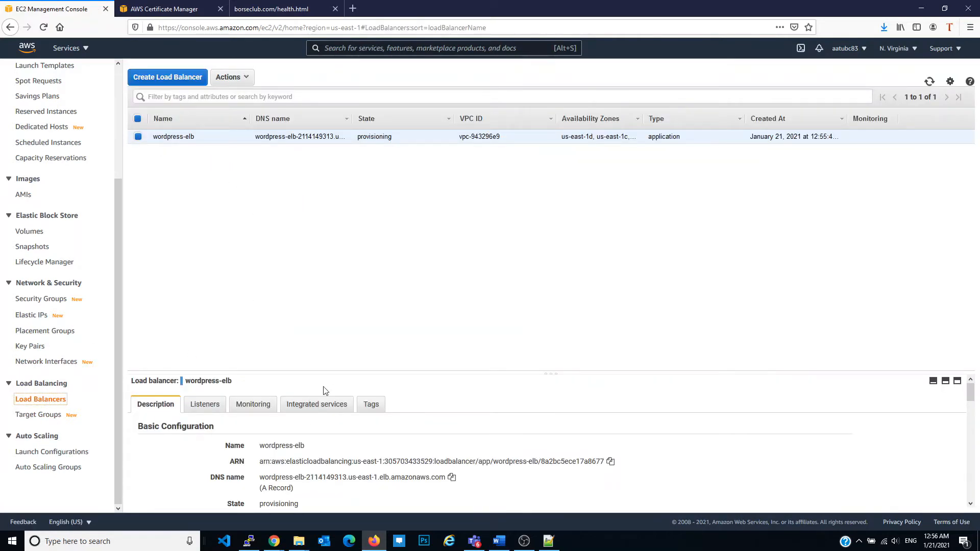
Open the HTTP : 80 listener of wordpress-elb for editing and remove its default forward action
left_click_drag(273, 376, 265, 234)
left_click(205, 261)
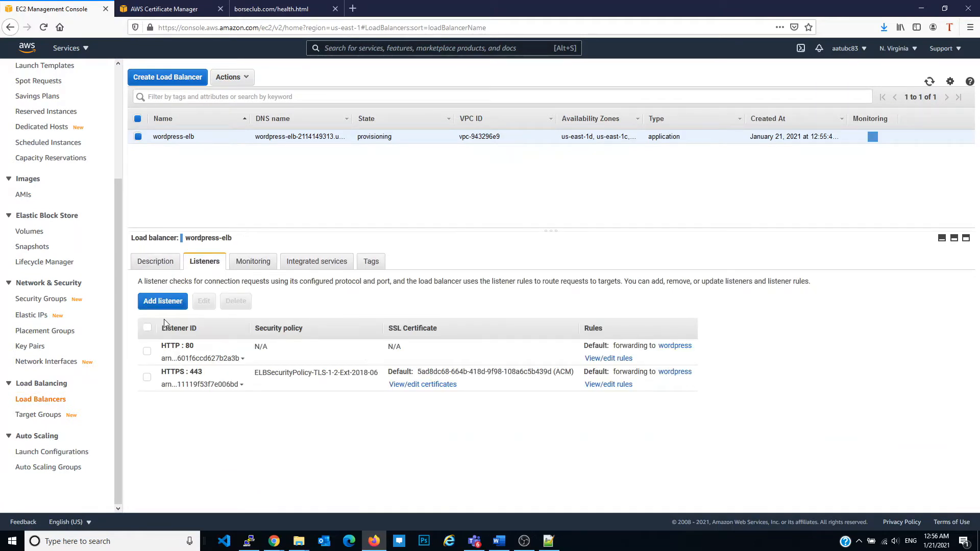
left_click(147, 329)
left_click(146, 328)
left_click(147, 352)
left_click(205, 301)
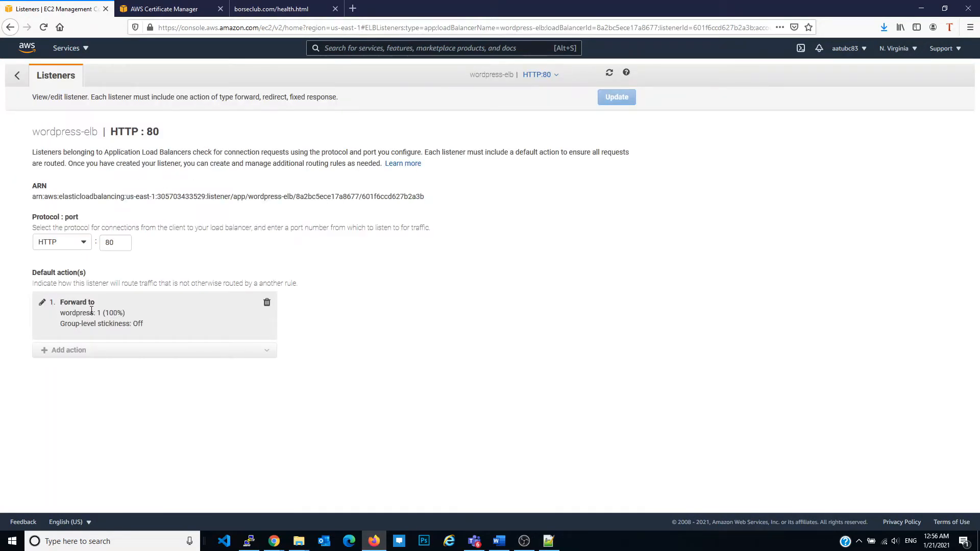
left_click(267, 303)
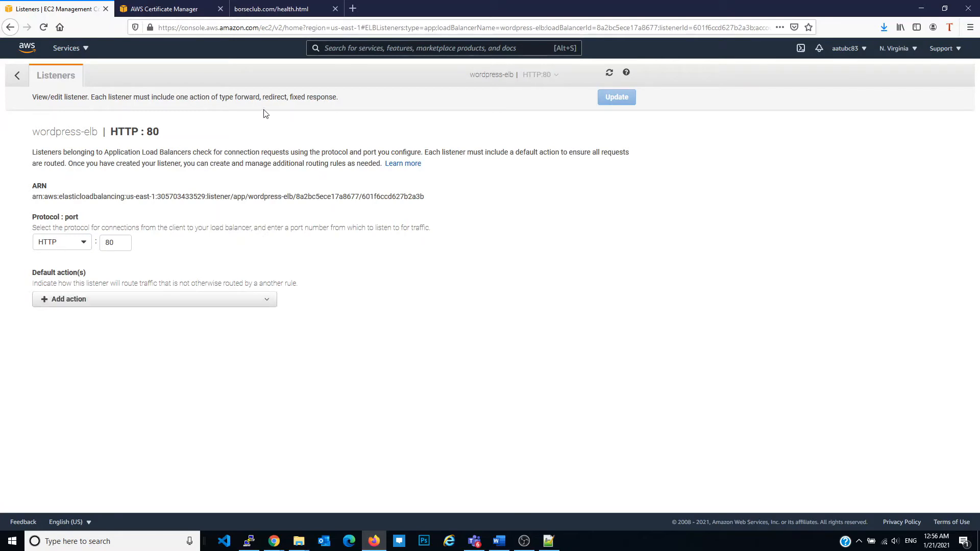
Add a default redirect to HTTPS port 443 with original host, path, query and 301, update the listener, and return to the load balancer
left_click(91, 299)
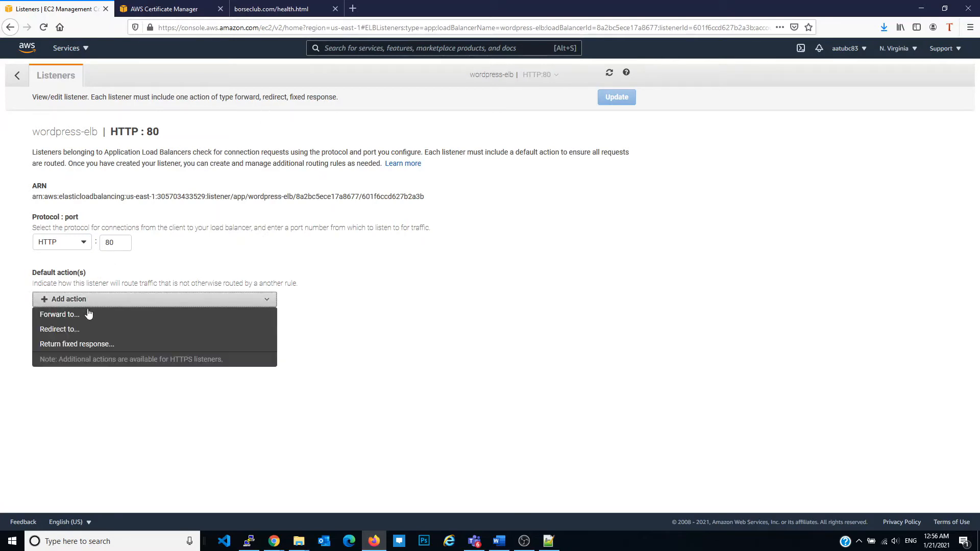
left_click(79, 328)
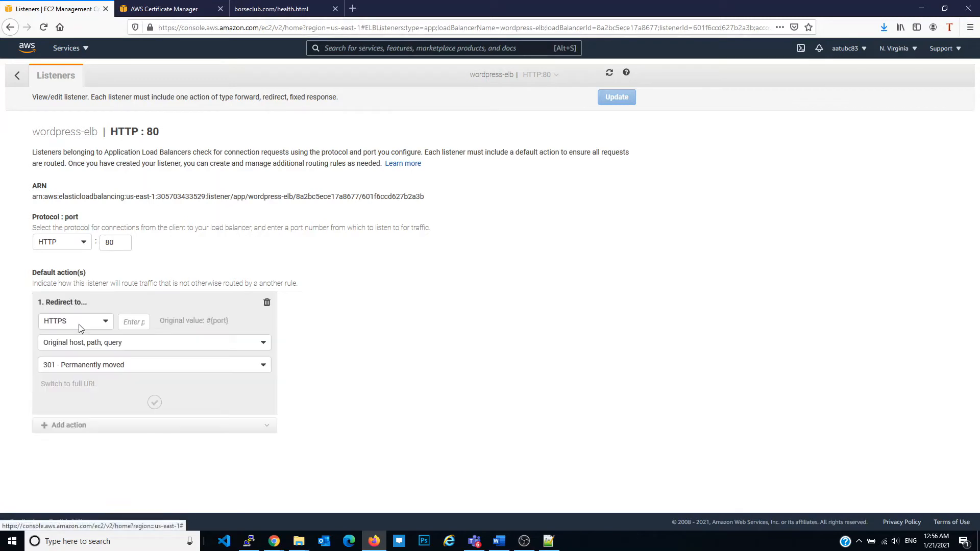
left_click(107, 326)
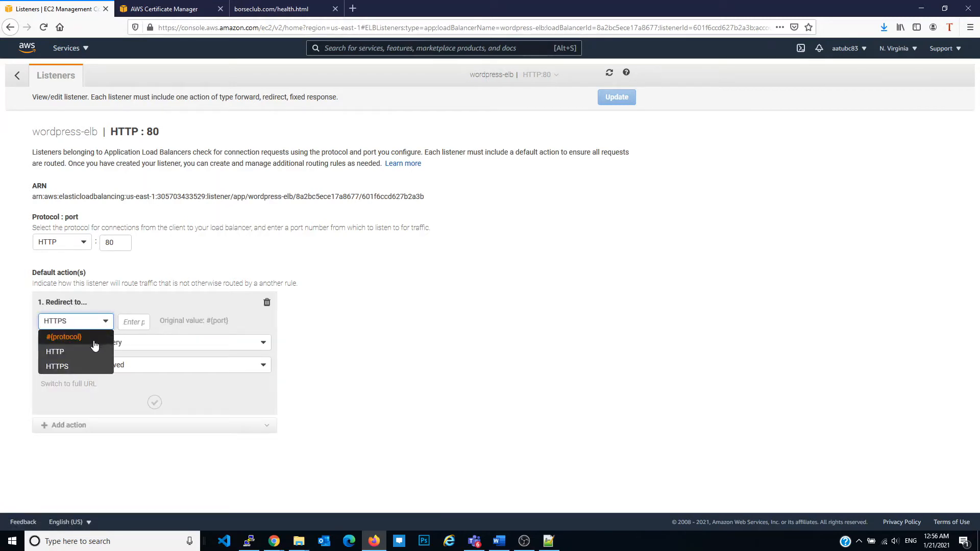
left_click(139, 321)
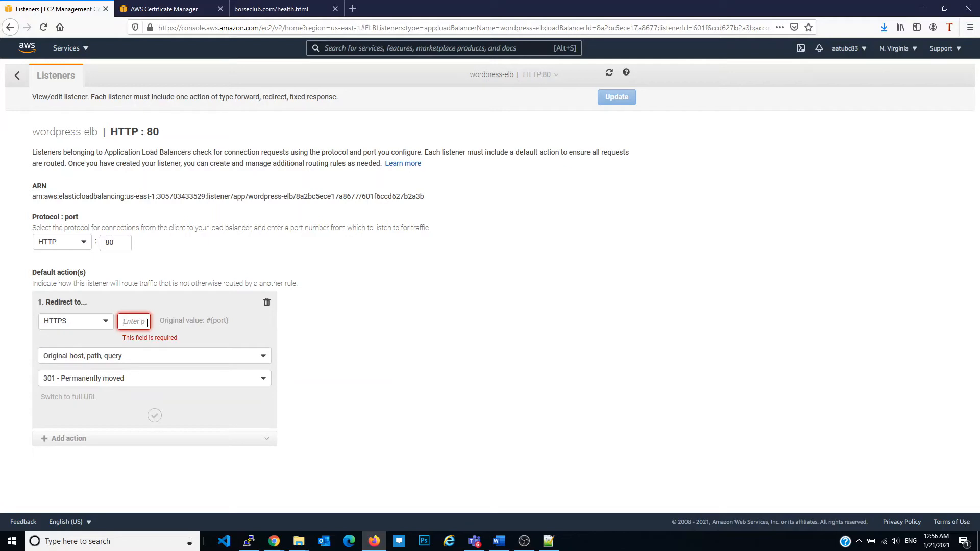
type("443")
left_click(341, 341)
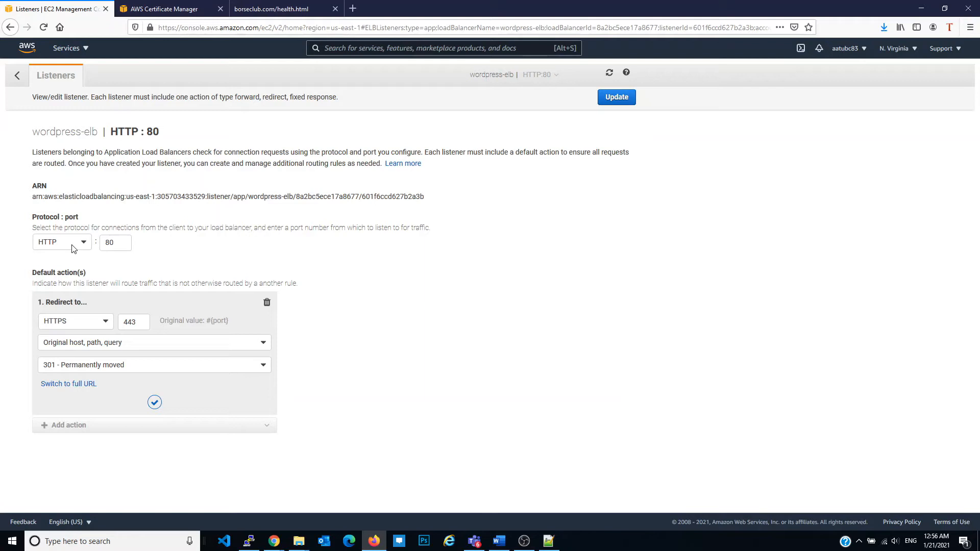
left_click(618, 98)
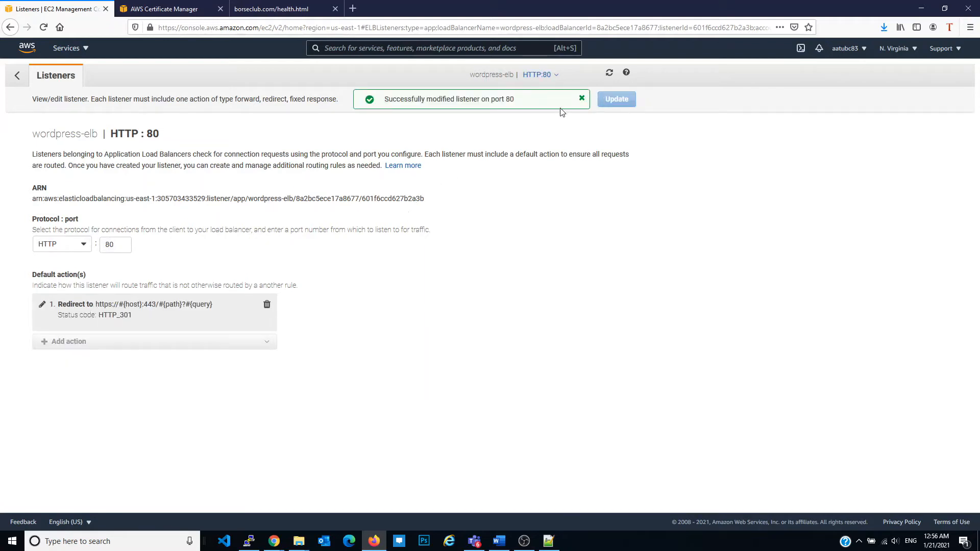
left_click(17, 75)
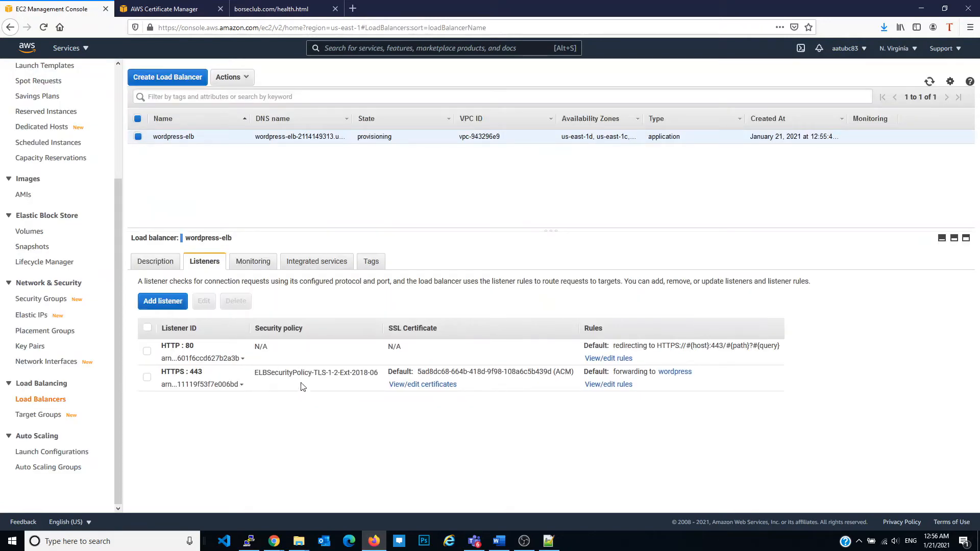
Disable HTTP/2 in the attributes of wordpress-elb and save the change
left_click(159, 262)
scroll(330, 355, "down", 6)
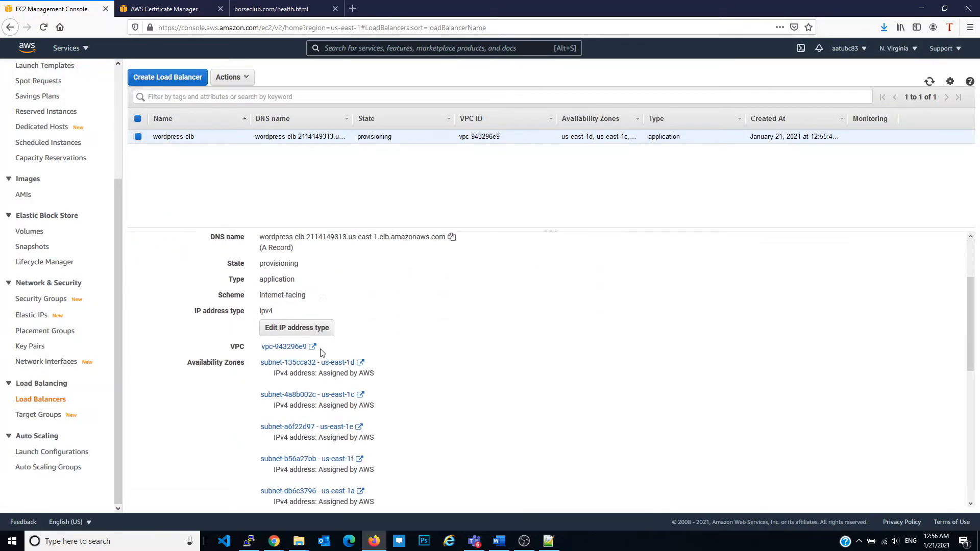
scroll(311, 419, "down", 3)
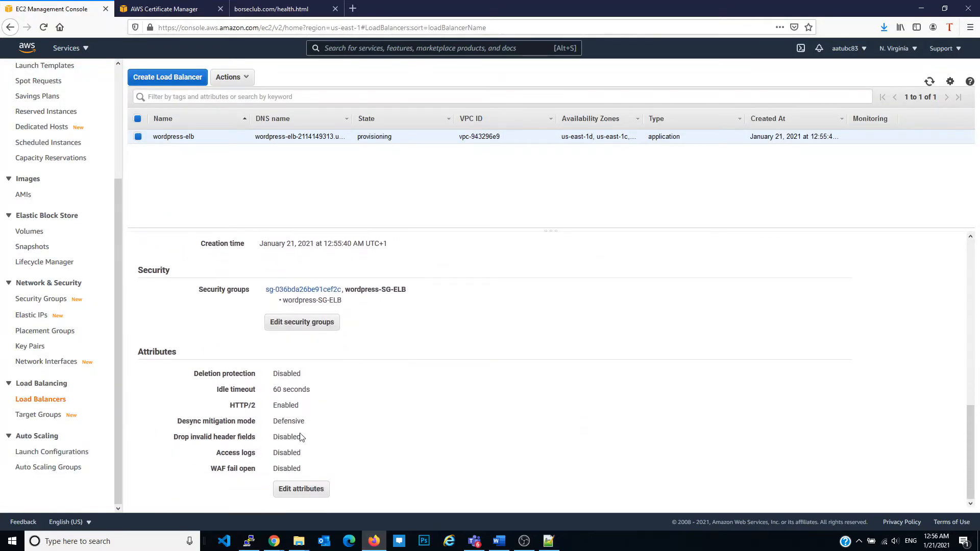
left_click(300, 490)
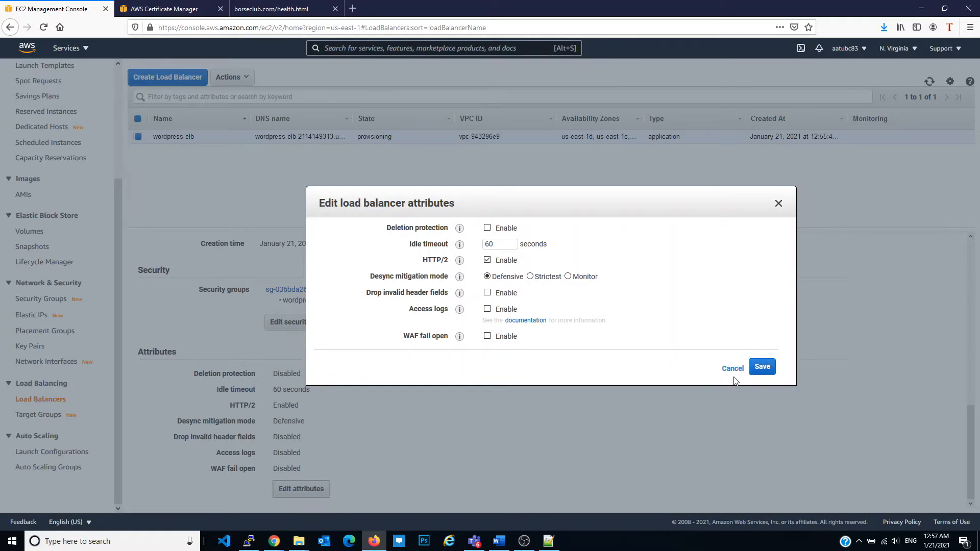
left_click(488, 259)
left_click(746, 368)
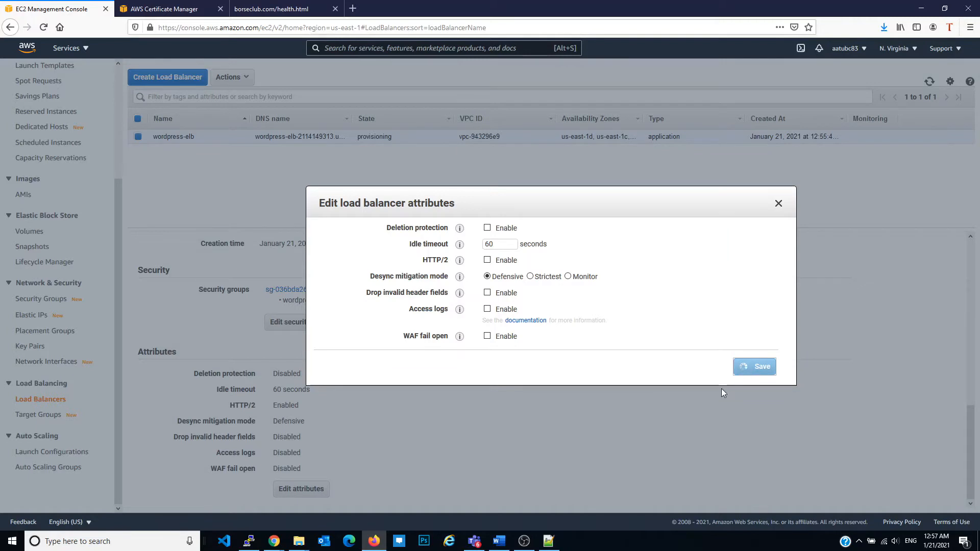
Check the state of wordpress-elb and the status of the registered target in the wordpress target group
scroll(511, 367, "up", 6)
scroll(502, 345, "up", 1)
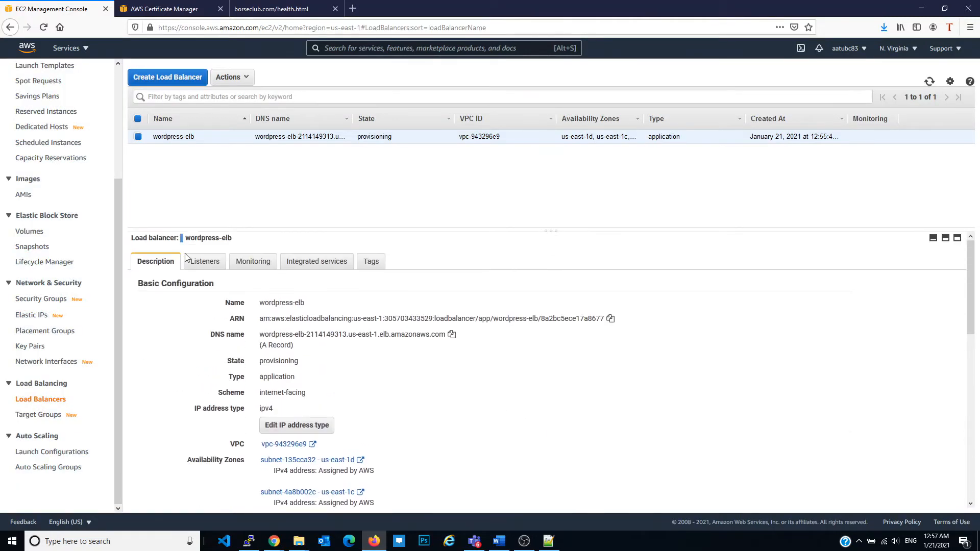
double_click(364, 142)
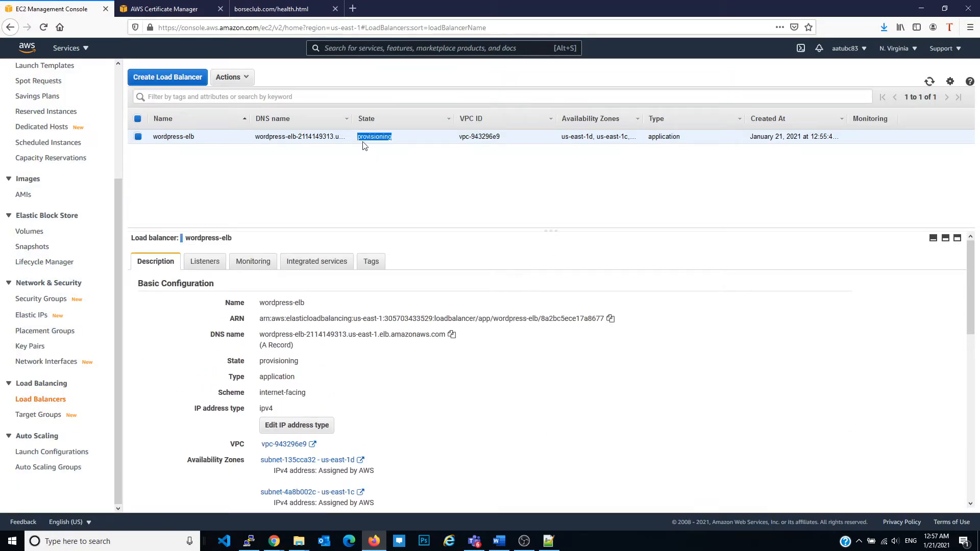
left_click(40, 415)
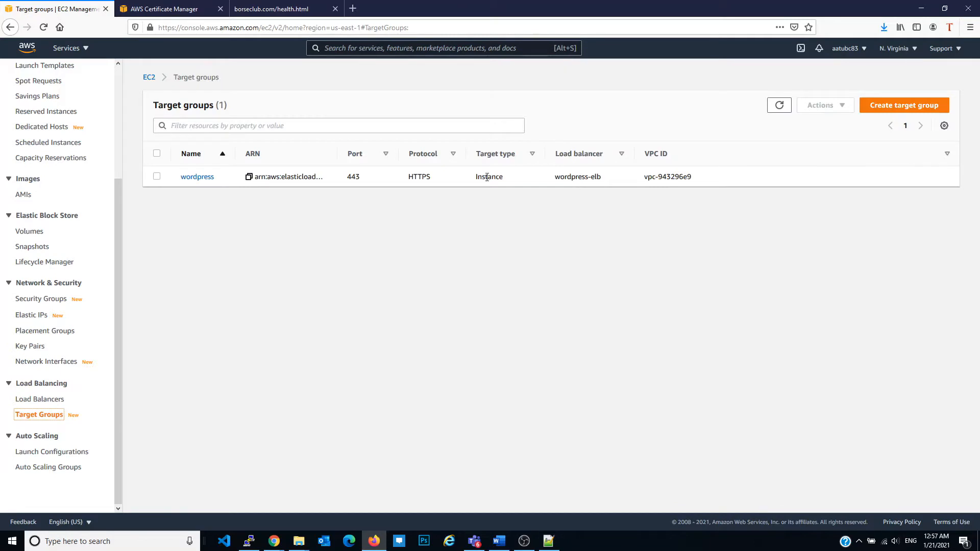
left_click(203, 179)
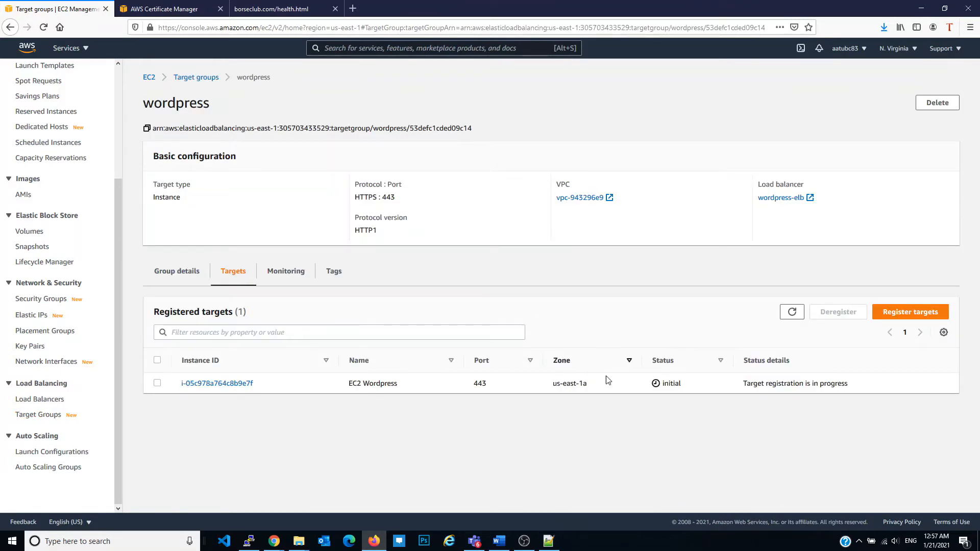
double_click(671, 383)
From the EC2 dashboard, find the running EC2 Wordpress instance and start creating an image from it
scroll(91, 136, "up", 5)
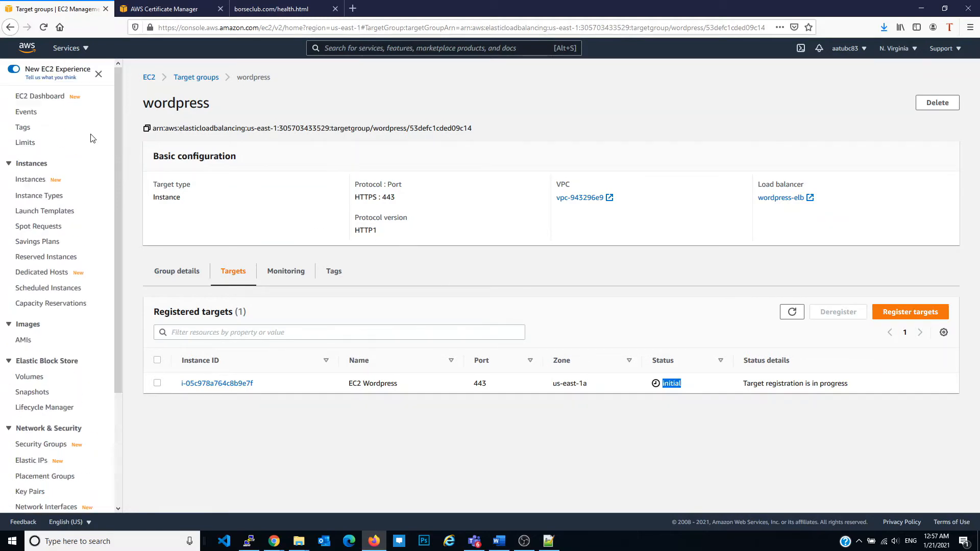
left_click(41, 96)
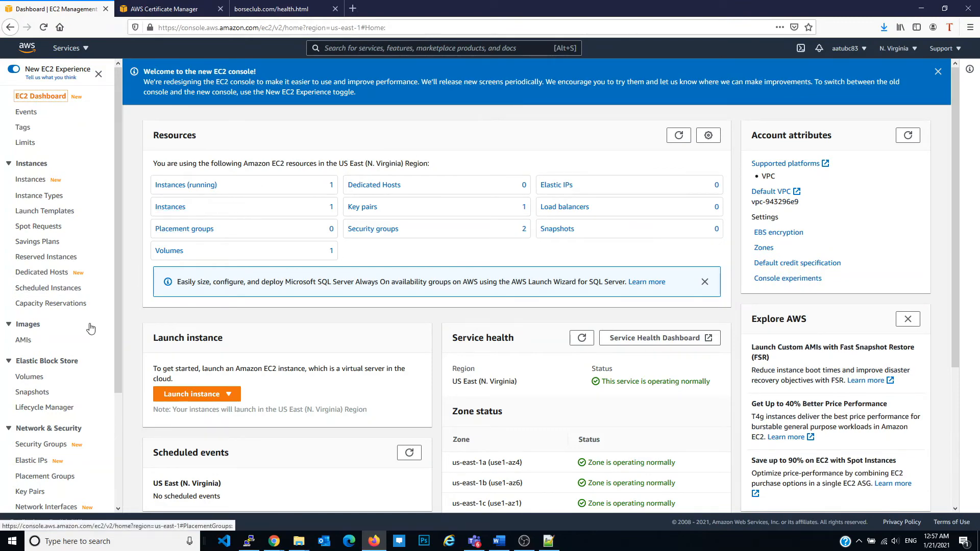
left_click(189, 186)
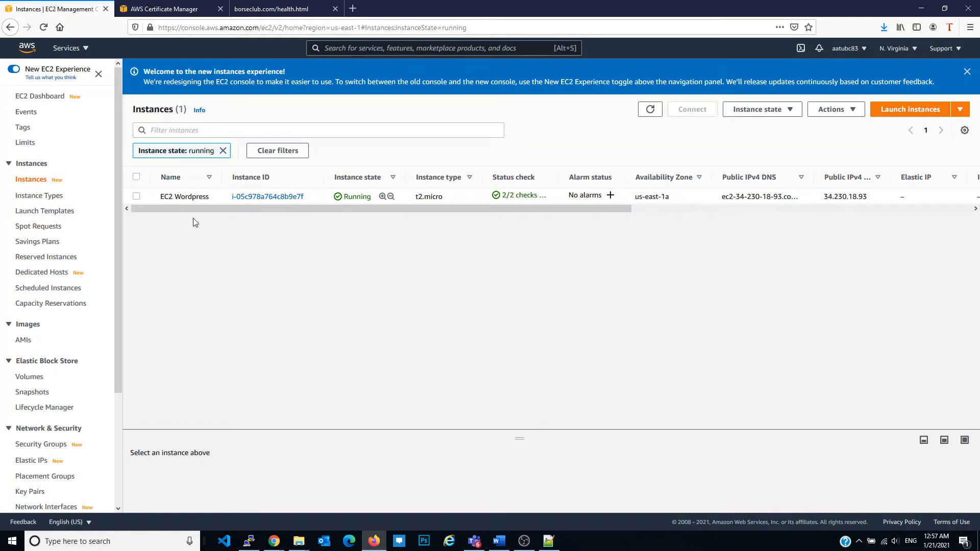
left_click(136, 196)
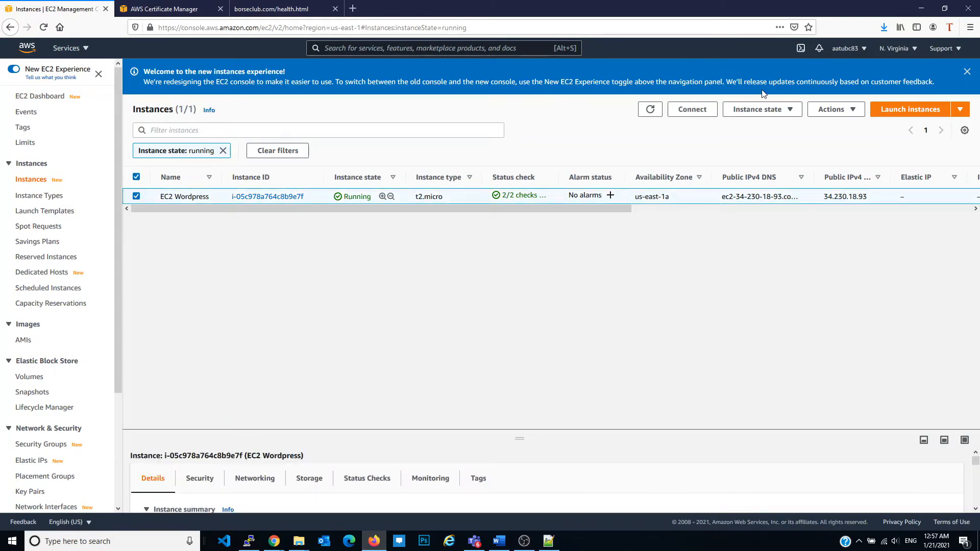
left_click(836, 109)
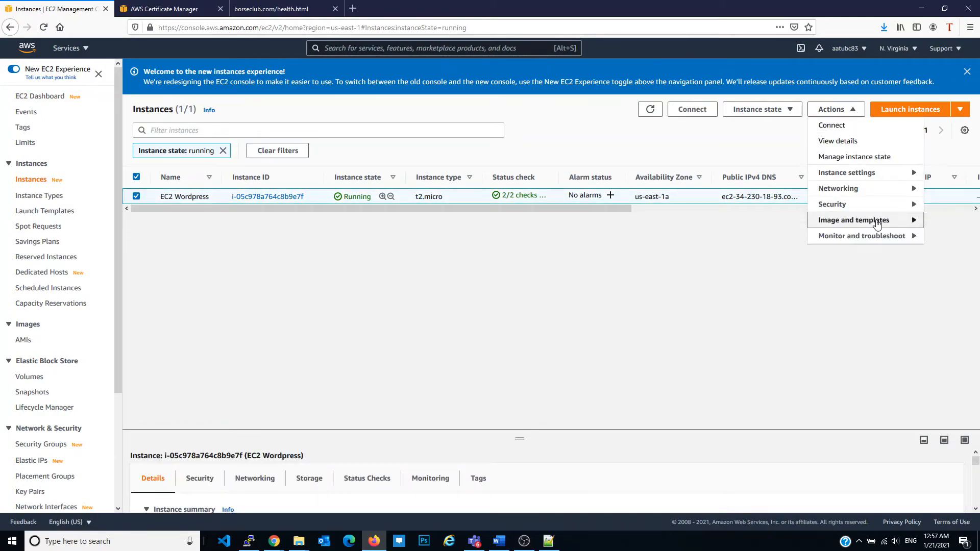
mouse_move(878, 224)
left_click(720, 219)
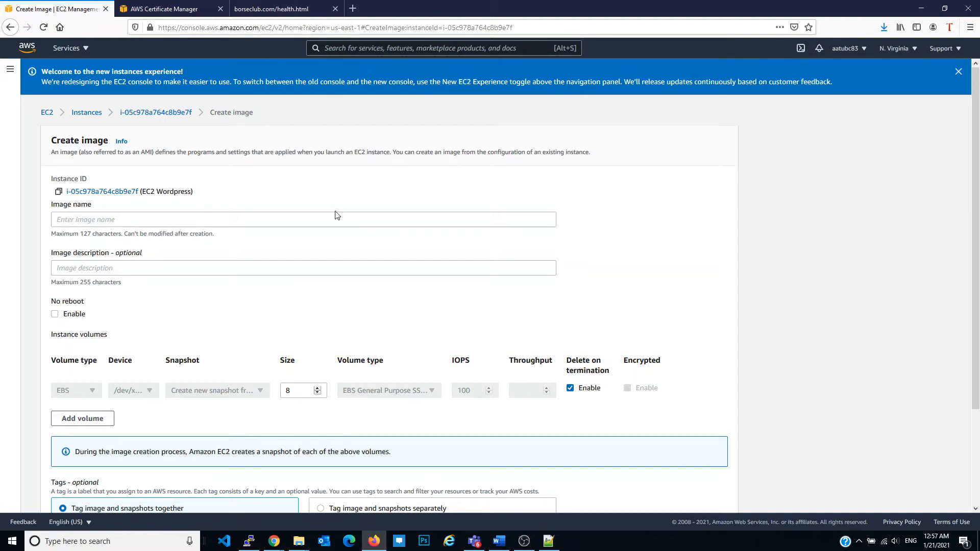
Enter Wordpress Server2 as the image name, copy the text for reuse, and clear the field
left_click(280, 225)
type("EC")
key("BackSpace")
key("BackSpace")
type("Wordpress Server2")
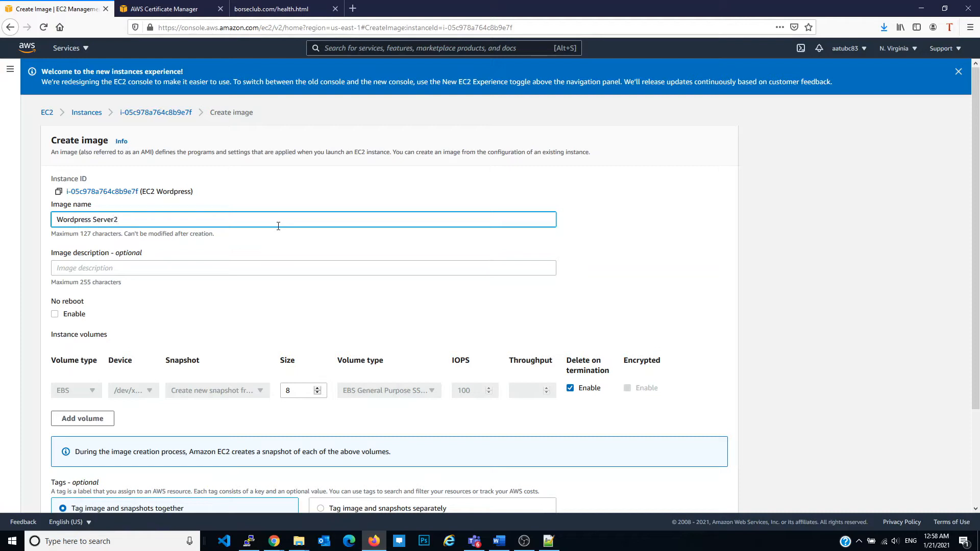
key("ctrl+a")
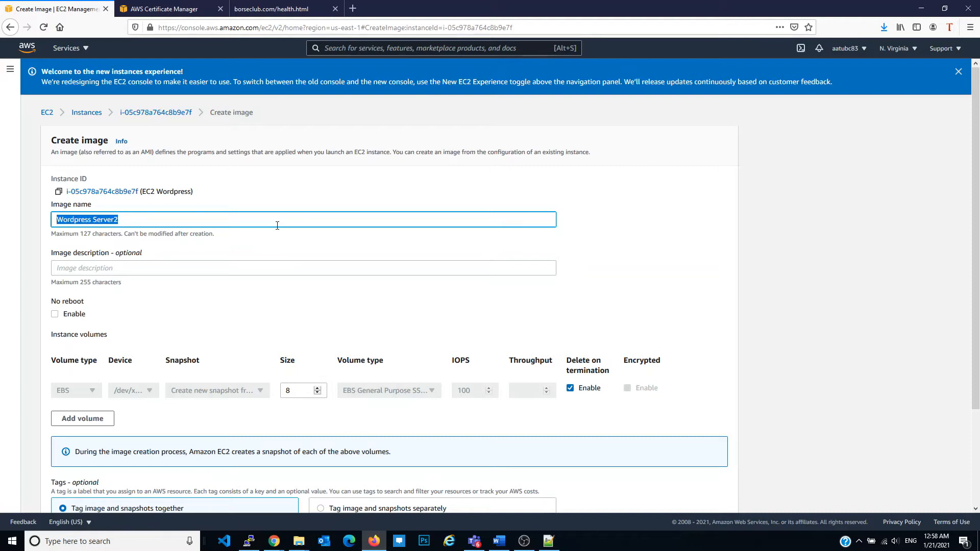
left_click(263, 223)
key("ctrl+a")
key("ctrl+c")
key("BackSpace")
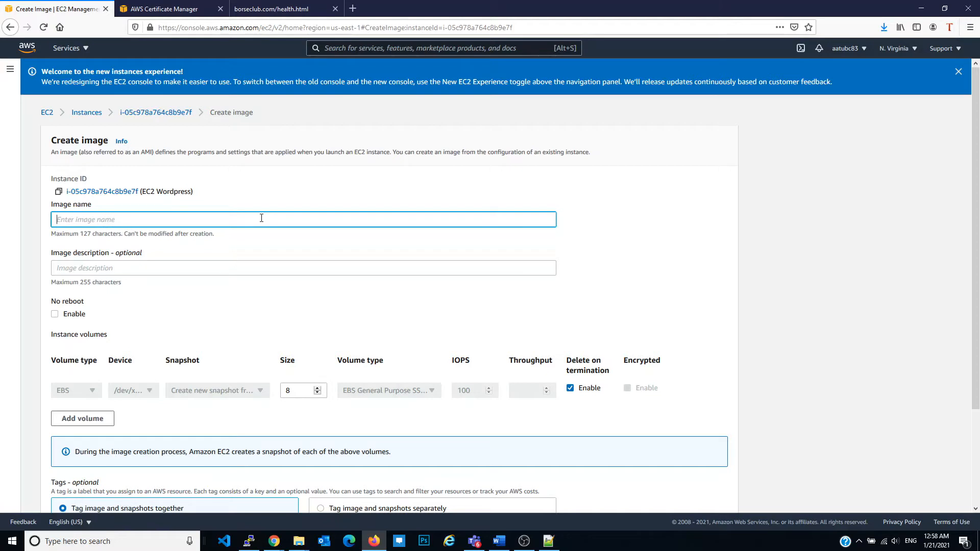
Name the image AMI1, describe it as Wordpress Server1, and create the image
type("A")
left_click(218, 266)
key("ctrl+v")
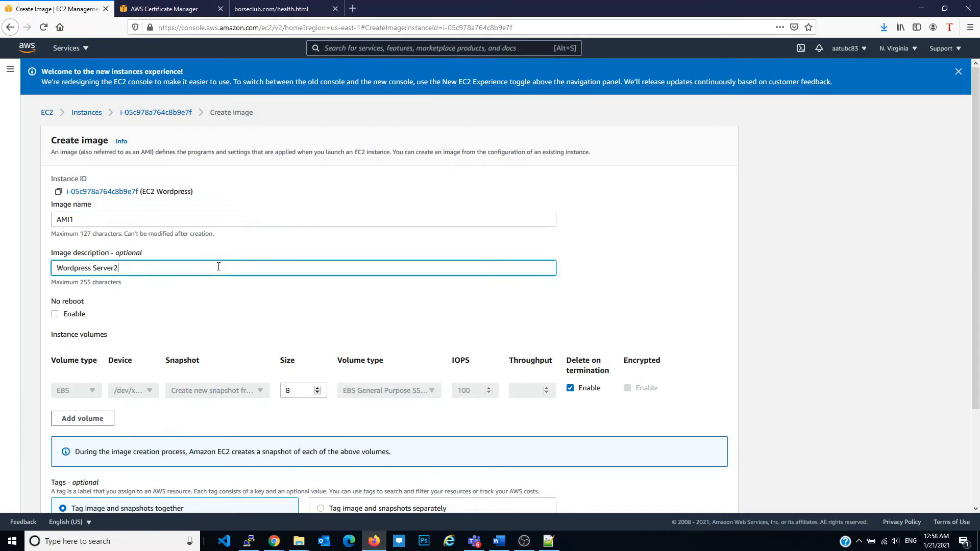
scroll(219, 267, "down", 3)
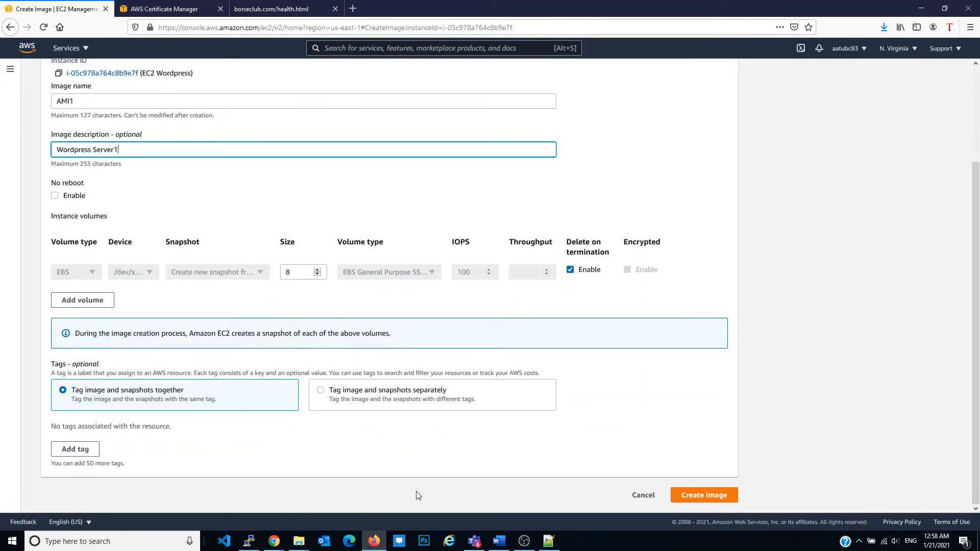
left_click(700, 496)
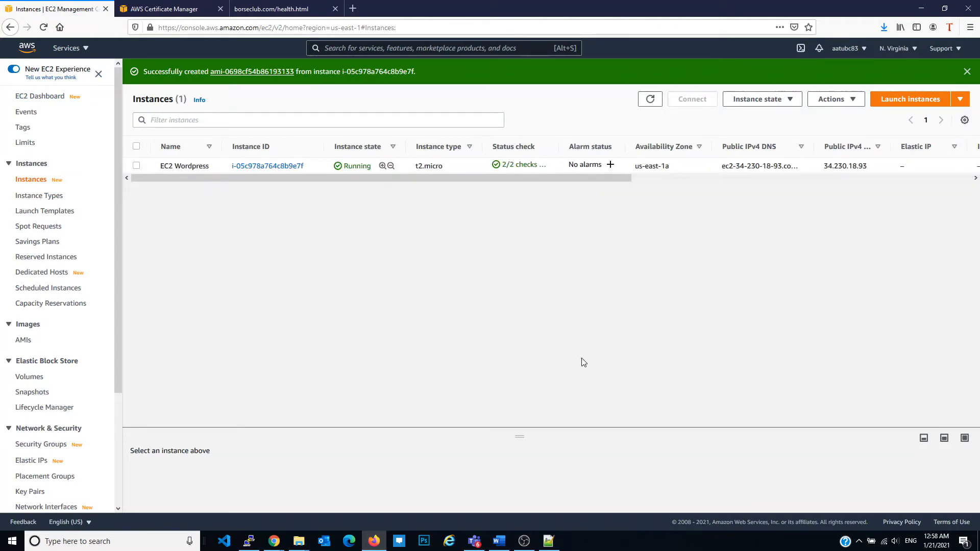
Check the AMI and load balancer states, then refresh the registered targets of the wordpress target group
left_click(24, 340)
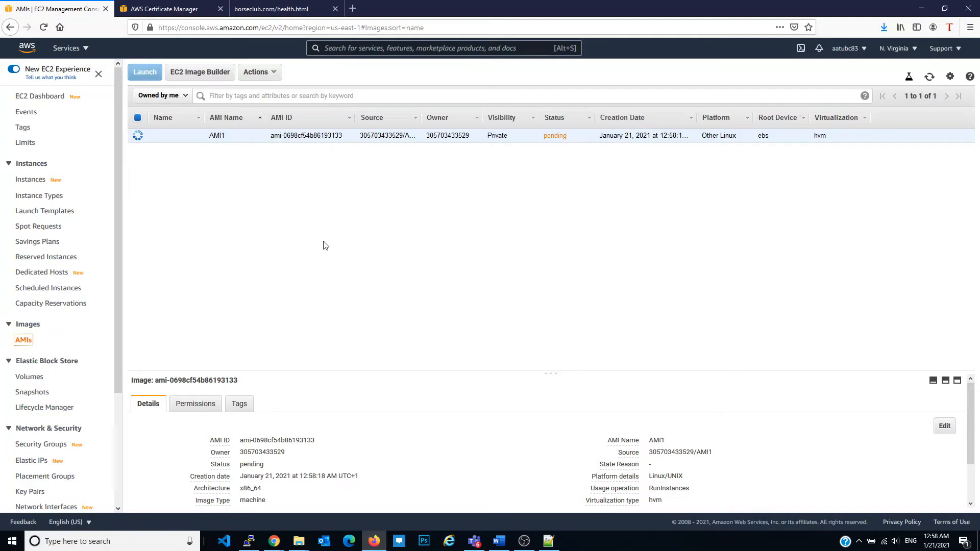
scroll(100, 352, "down", 3)
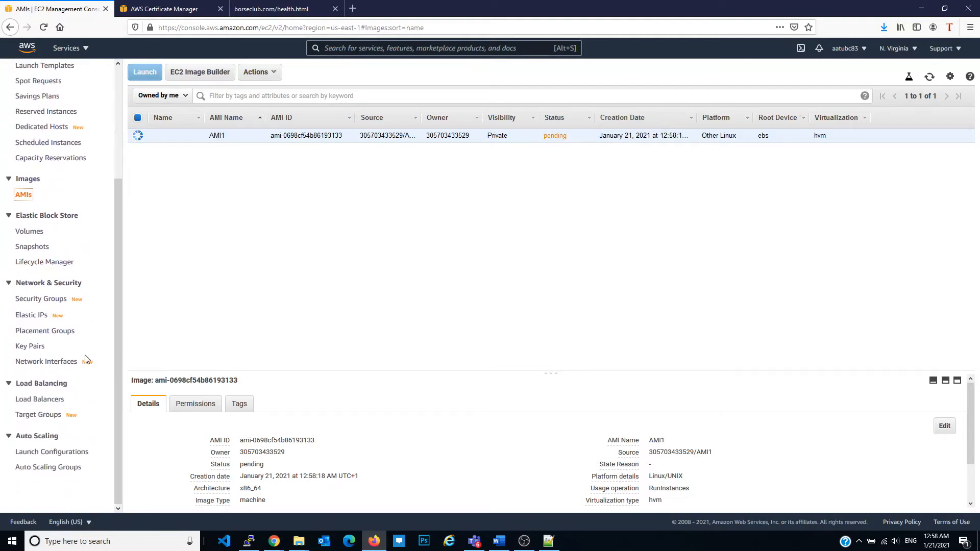
left_click(54, 404)
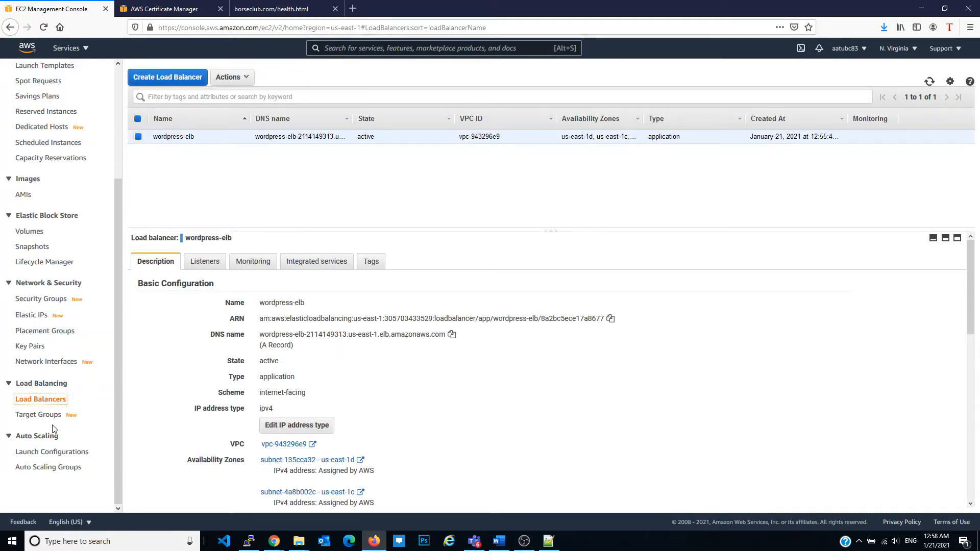
left_click(41, 414)
left_click(202, 179)
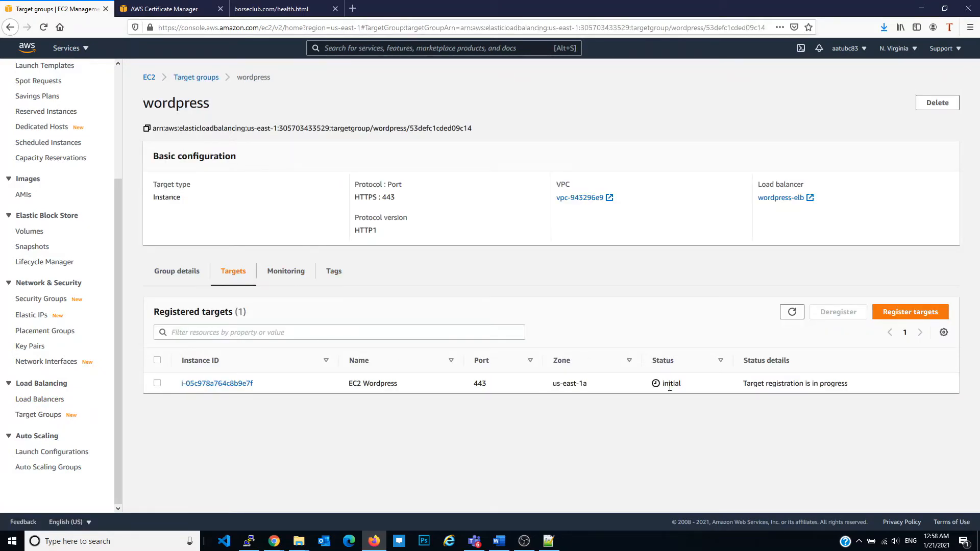
left_click(797, 314)
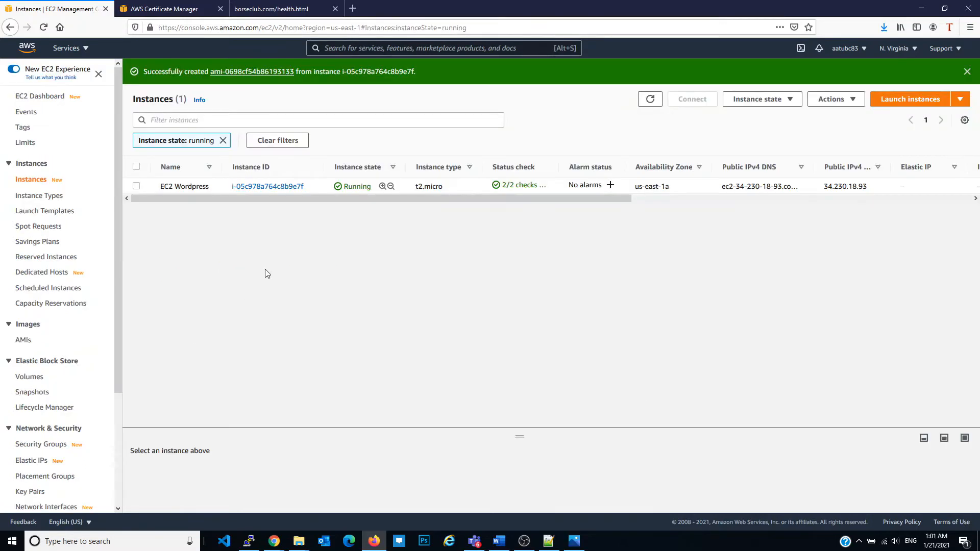
Review the AWS architecture diagram, then edit the wordpress-SG inbound rules and delete the HTTP and HTTPS rules with source ::/0
left_click(571, 544)
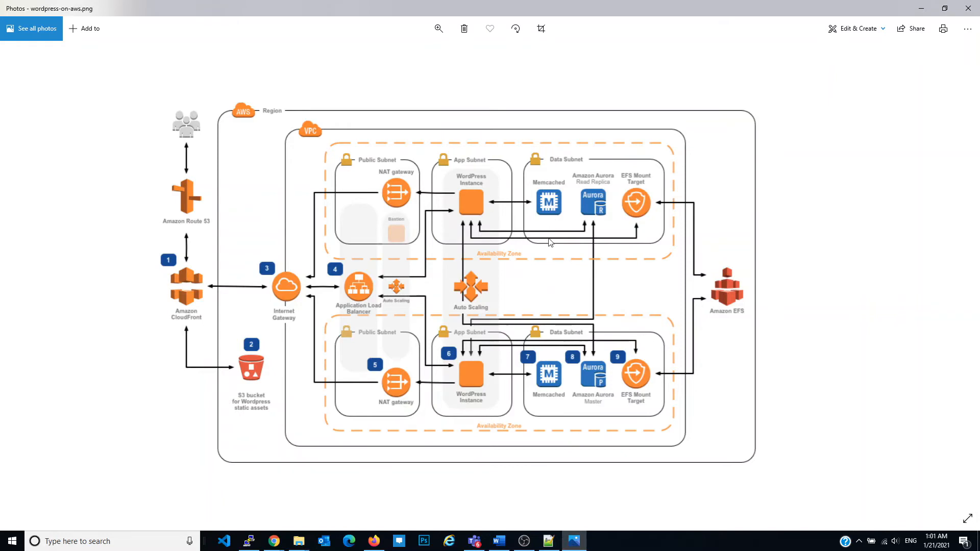
left_click(584, 544)
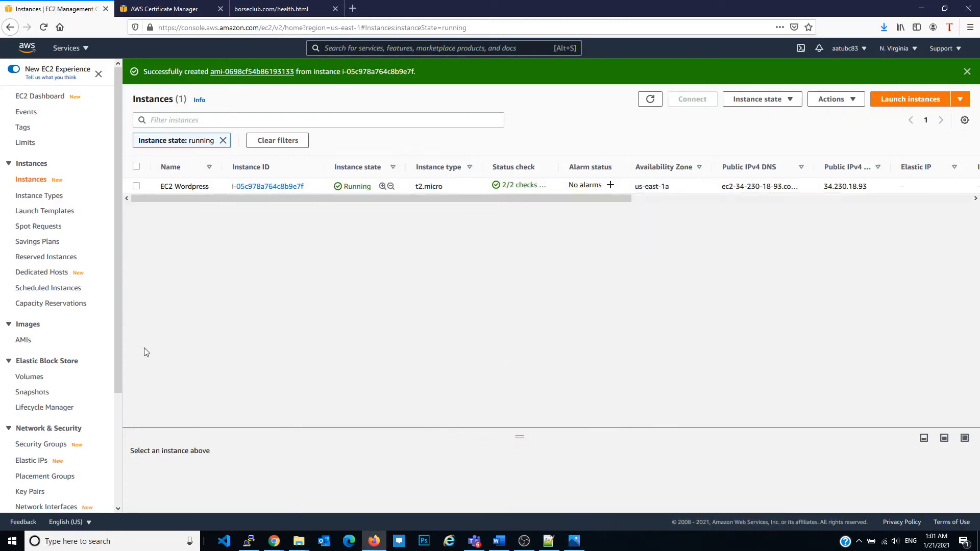
left_click(45, 446)
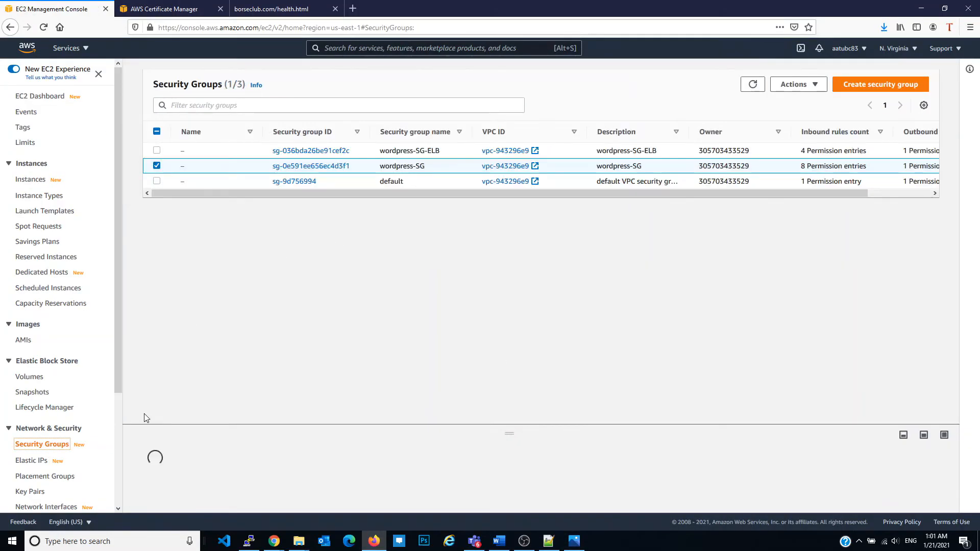
left_click(299, 167)
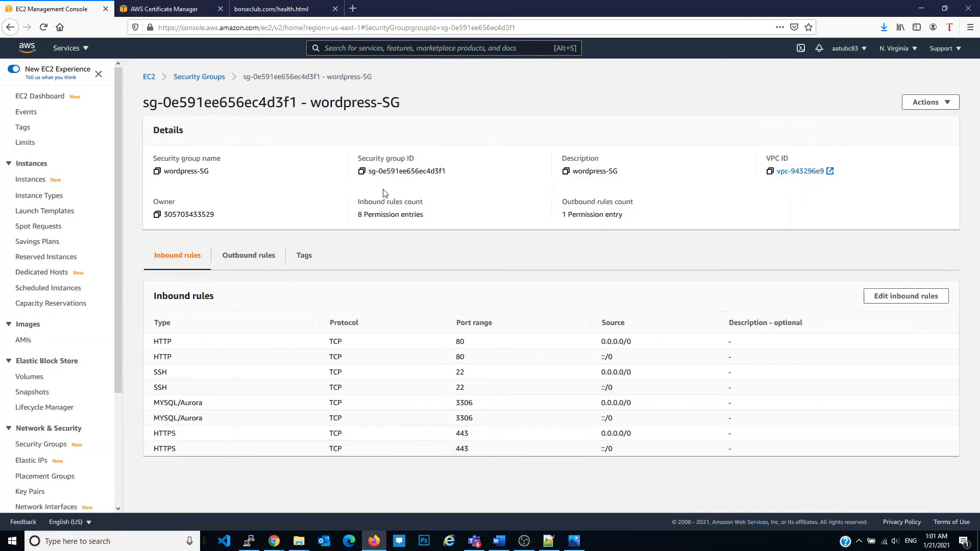
left_click(893, 296)
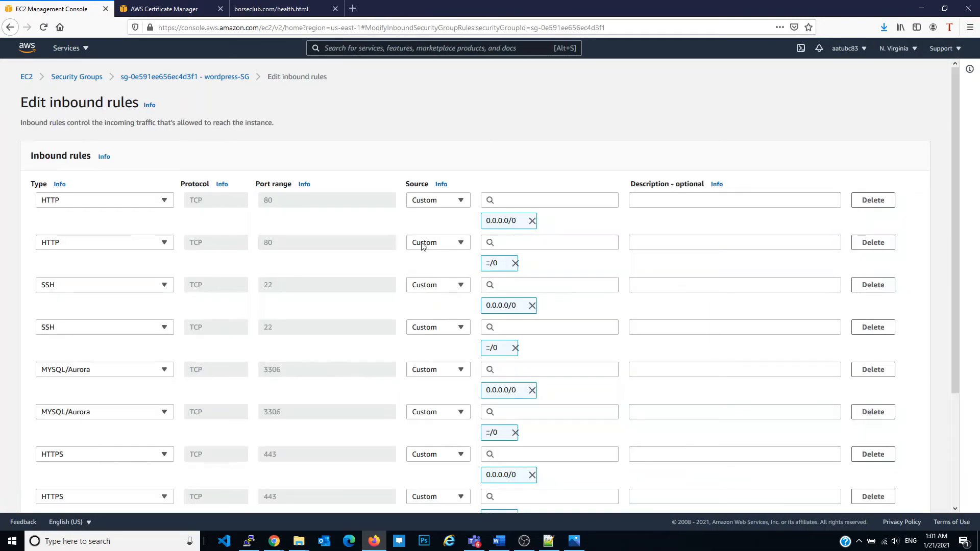
left_click(890, 244)
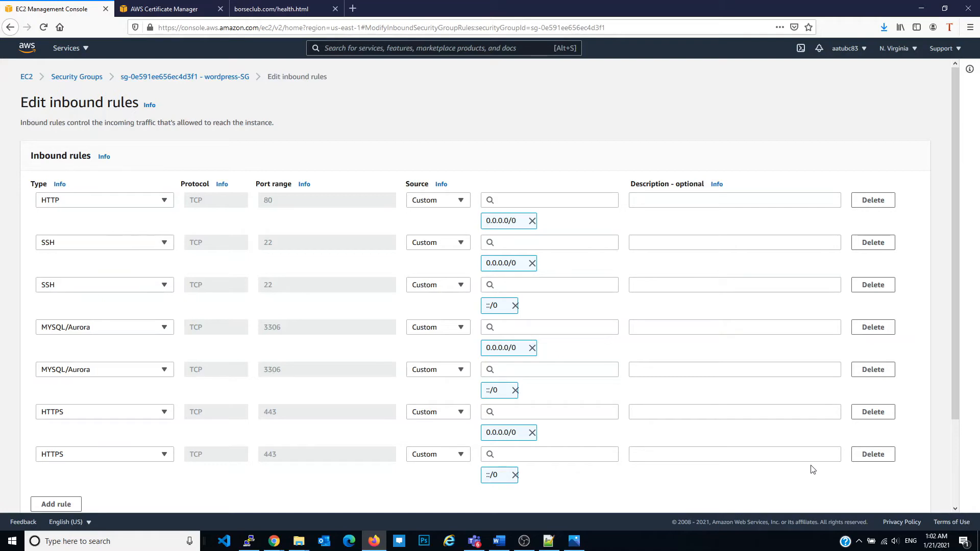
left_click(874, 455)
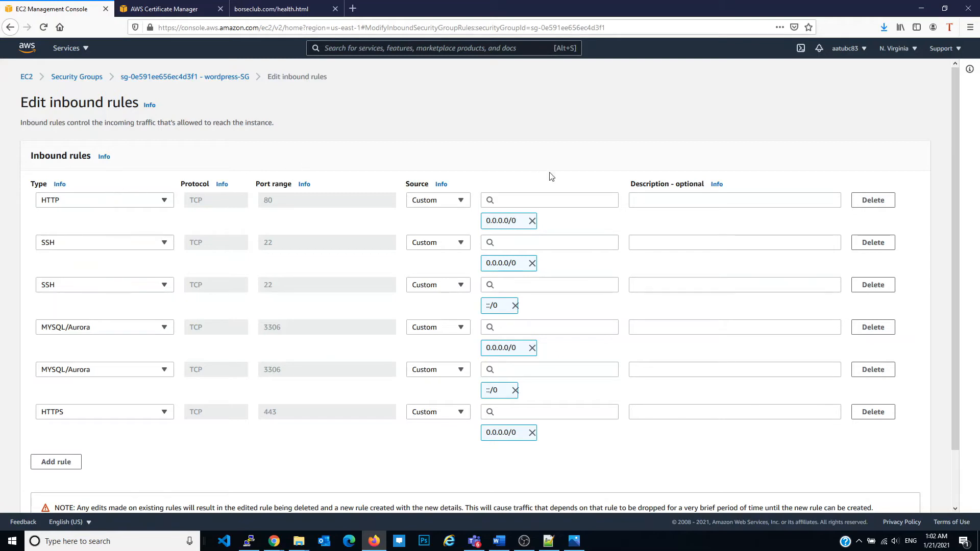
Replace the 0.0.0.0/0 source of the HTTP and HTTPS inbound rules with the wordpress-SG-ELB security group
left_click(532, 221)
left_click(548, 199)
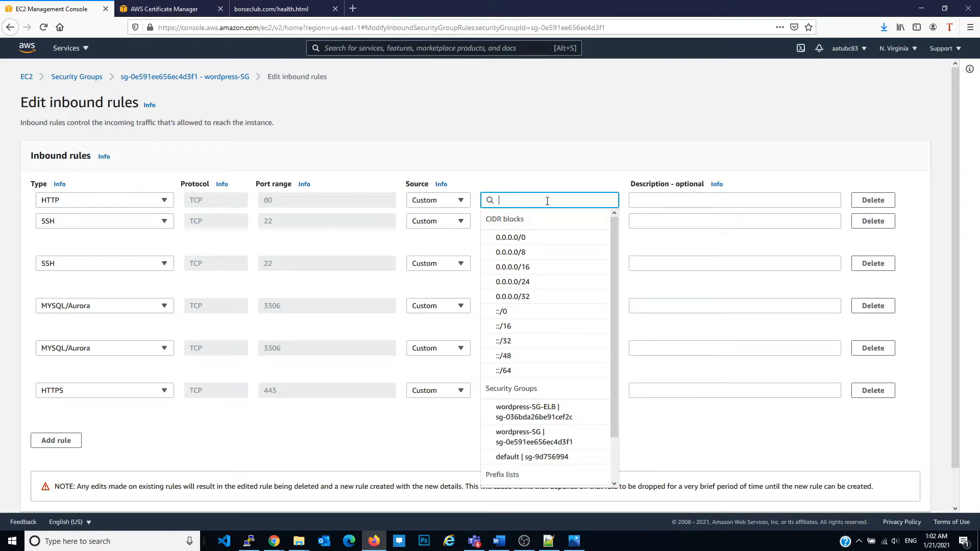
left_click(545, 412)
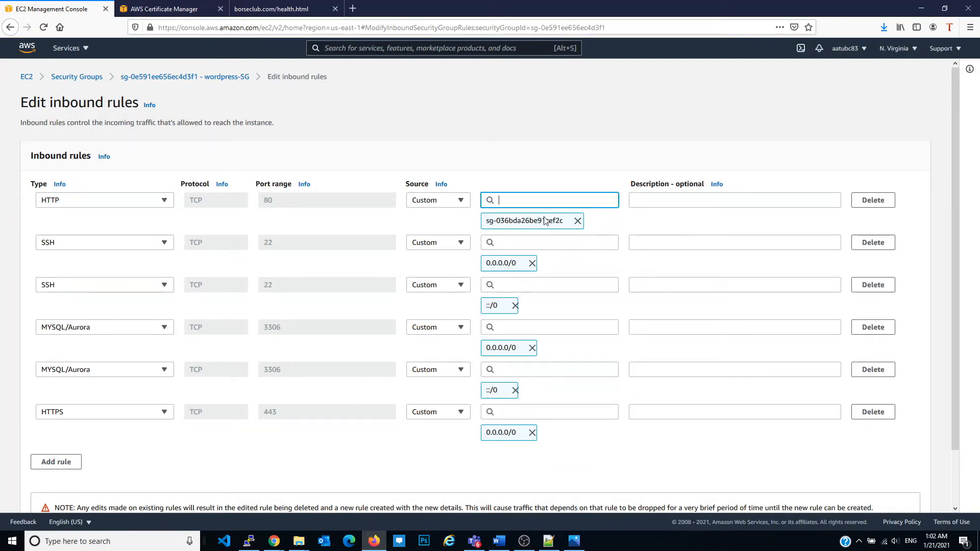
left_click(532, 433)
left_click(546, 412)
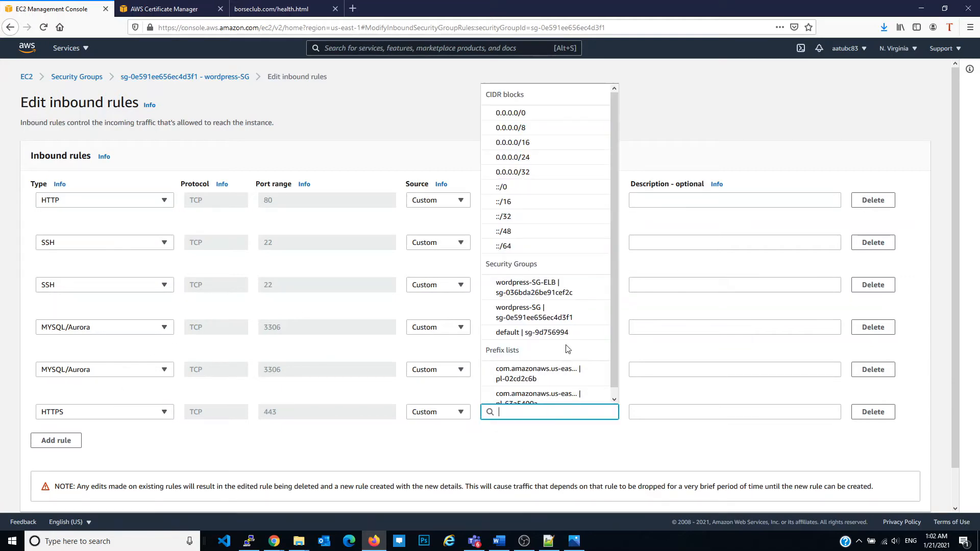
scroll(566, 349, "down", 1)
left_click(577, 289)
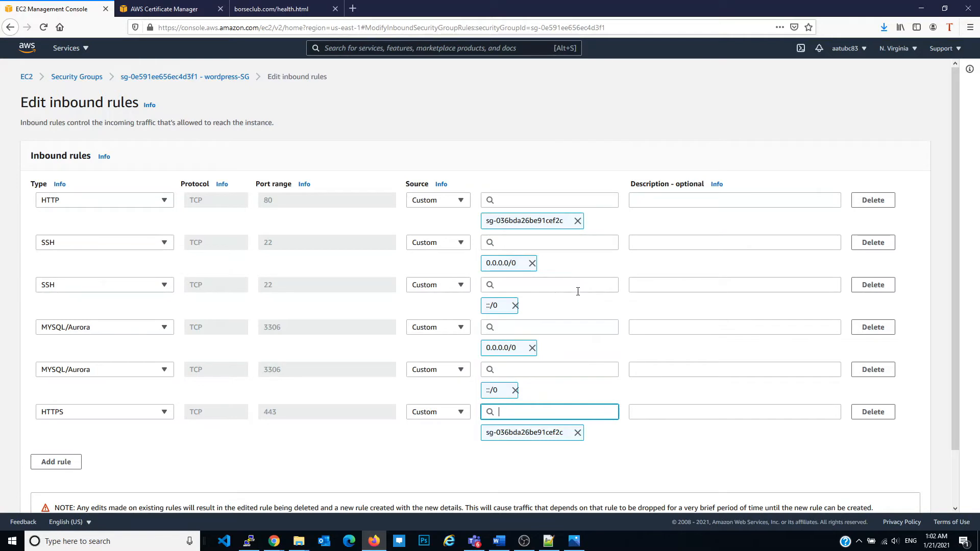
Delete the MYSQL/Aurora rule with source ::/0 and set the remaining MYSQL/Aurora rule's source to the wordpress-SG security group
left_click(880, 370)
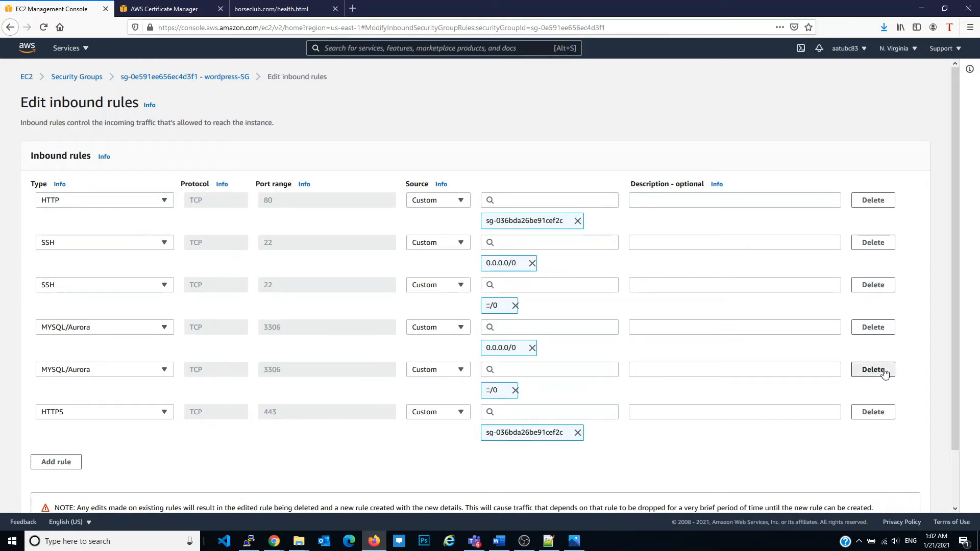
left_click(532, 348)
left_click(531, 329)
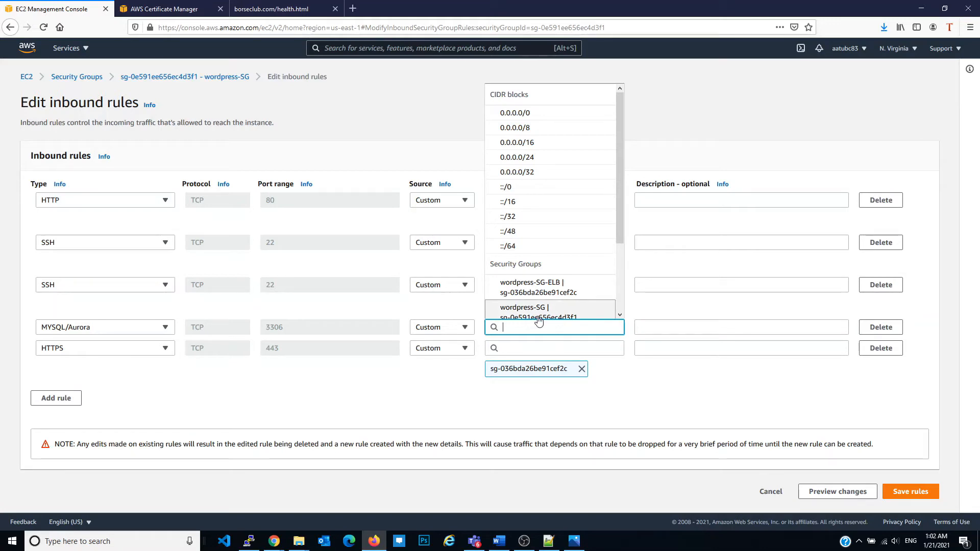
left_click(542, 312)
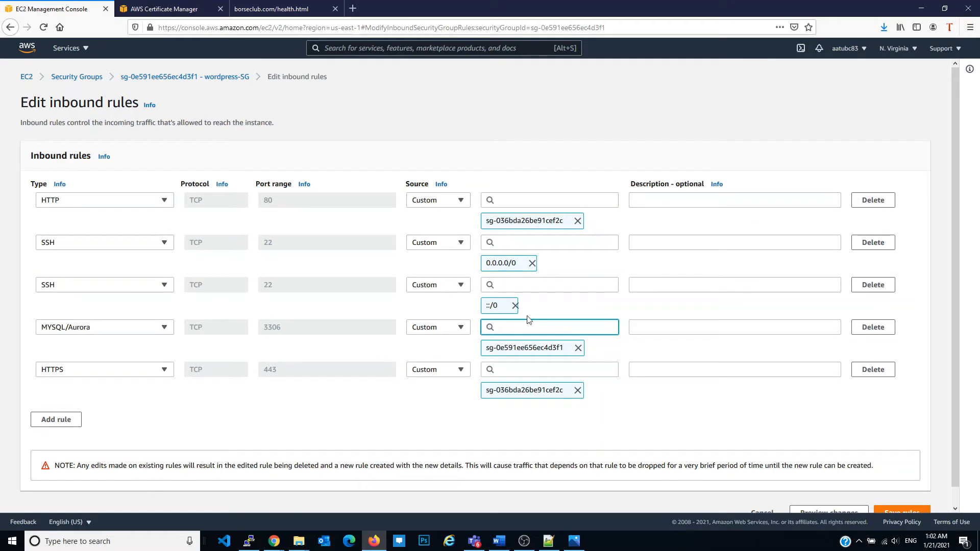
Delete the SSH rule with source ::/0 and save the inbound rules
left_click(515, 305)
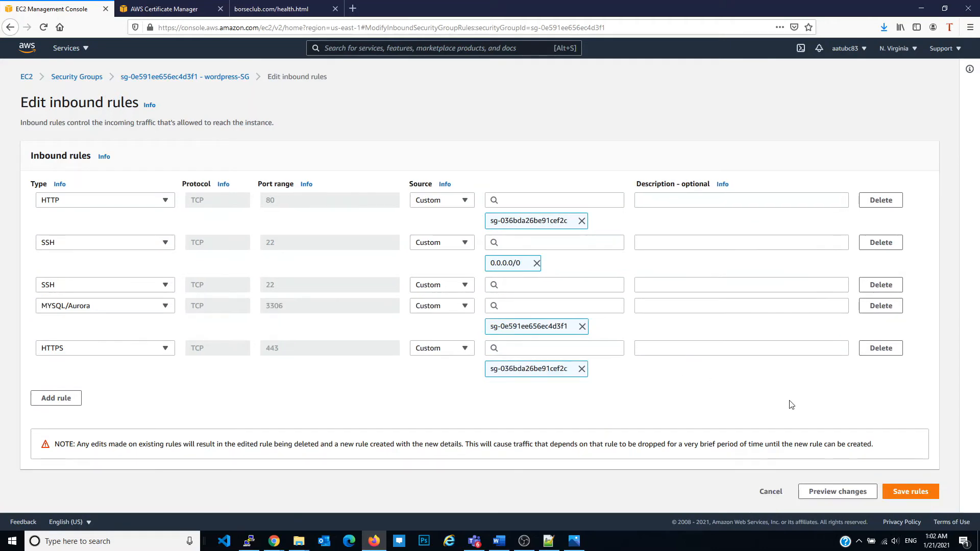
left_click(916, 494)
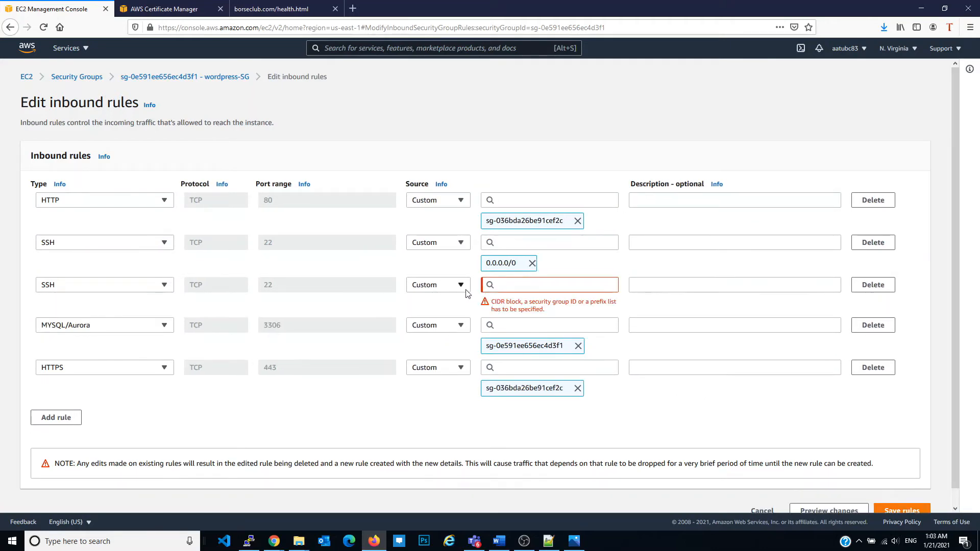
left_click(880, 288)
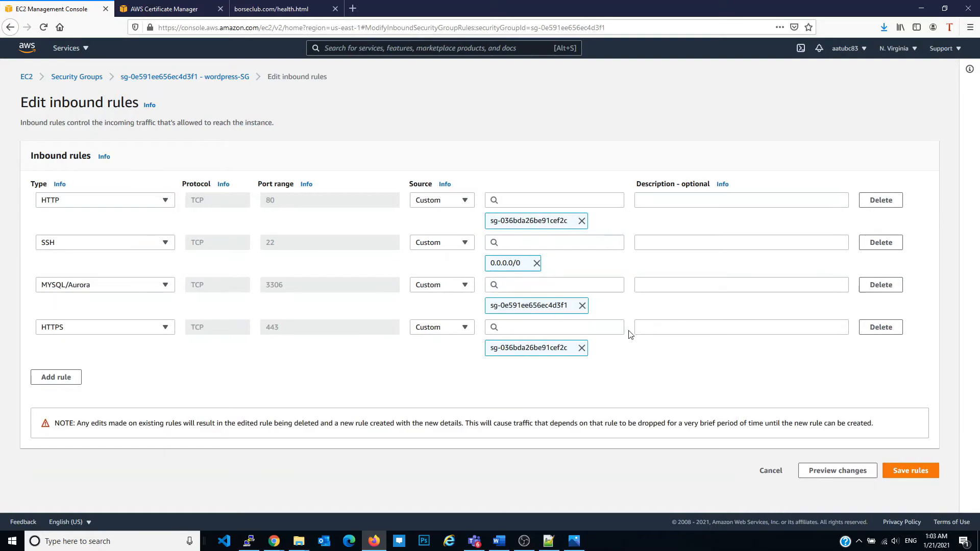
left_click(917, 467)
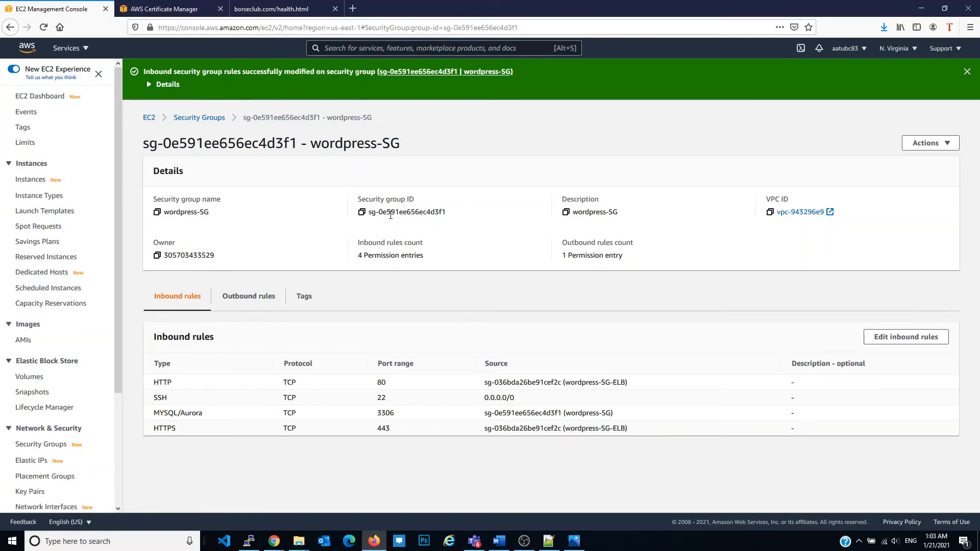
Reload the borseclub.com/health.html page to check access to the server under the new rules
left_click(301, 6)
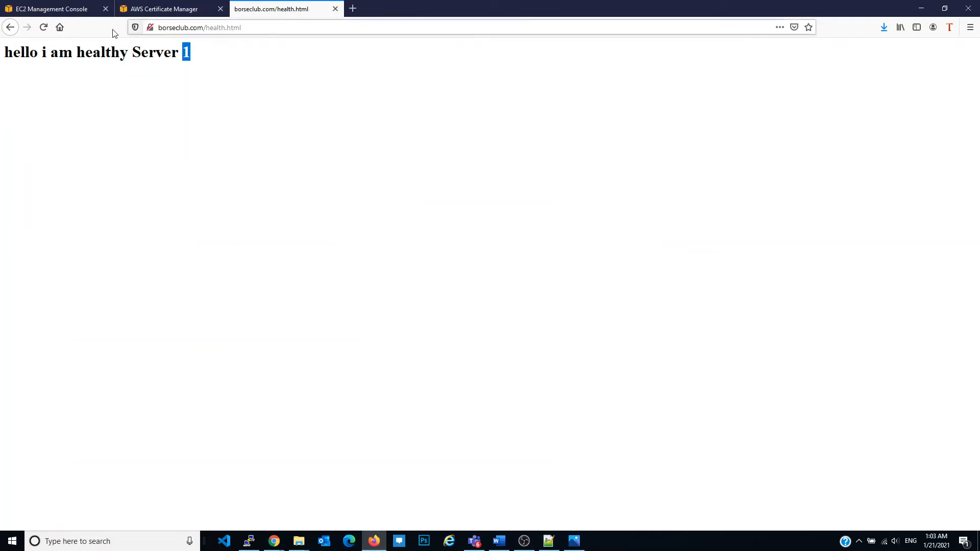
left_click(42, 27)
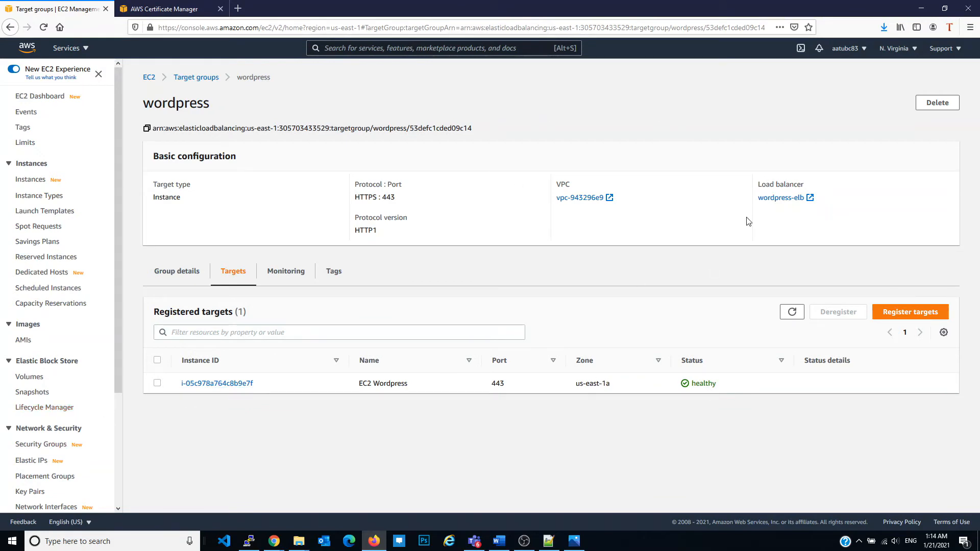
Start launching a t2.micro instance from the AMI1 image and proceed to its instance details
left_click(30, 342)
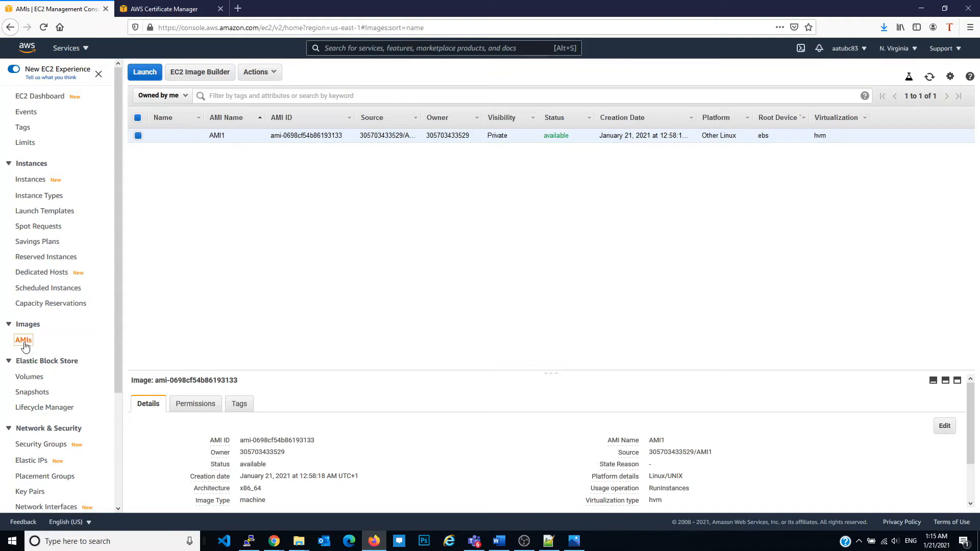
left_click(151, 73)
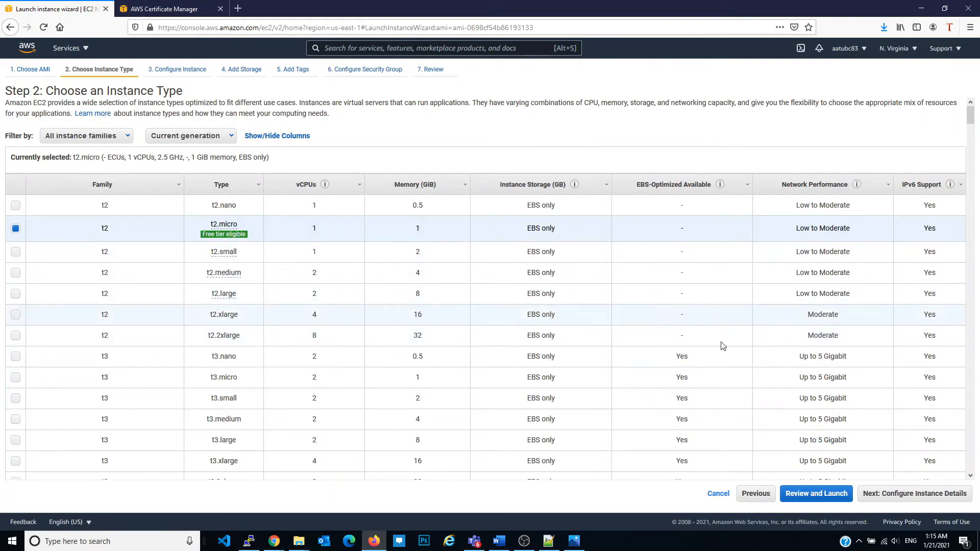
left_click(888, 492)
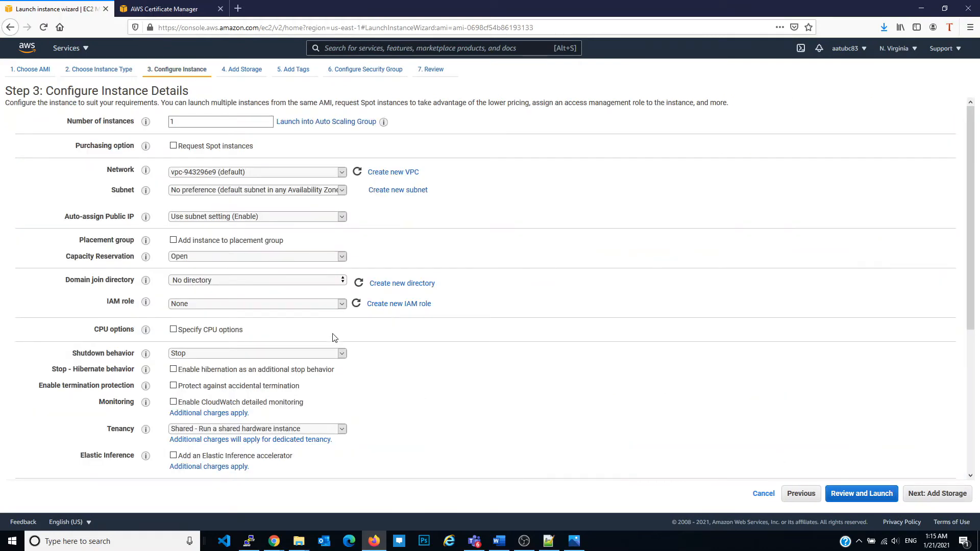
Review the instance details, keep the default instance and storage settings, and proceed to the tags
scroll(314, 390, "down", 3)
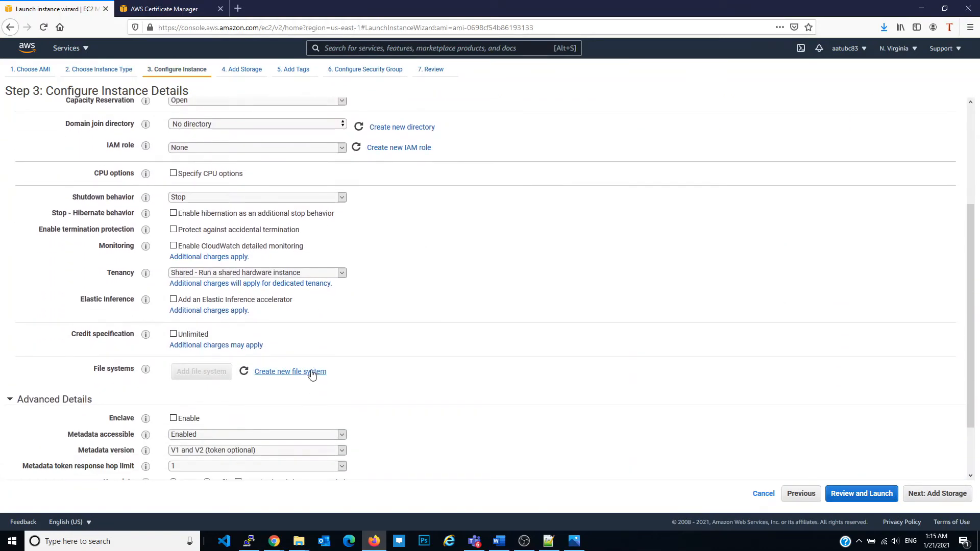
scroll(345, 312, "up", 3)
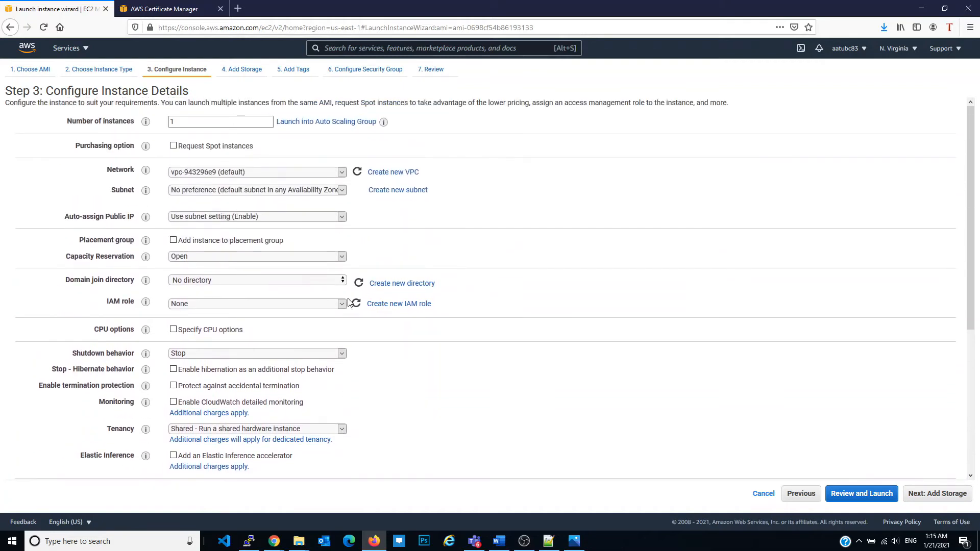
scroll(247, 203, "down", 2)
scroll(247, 204, "up", 2)
scroll(248, 204, "down", 4)
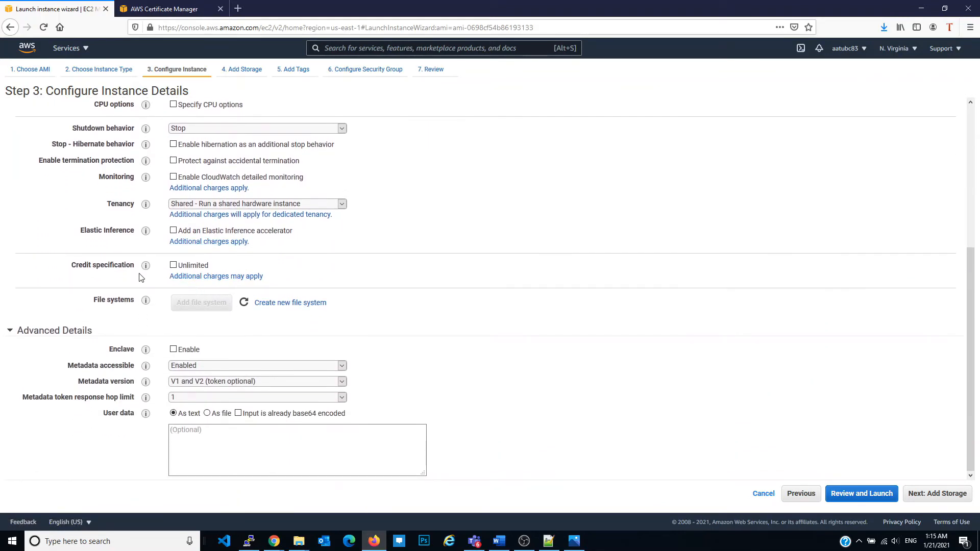
scroll(141, 261, "up", 5)
left_click(936, 493)
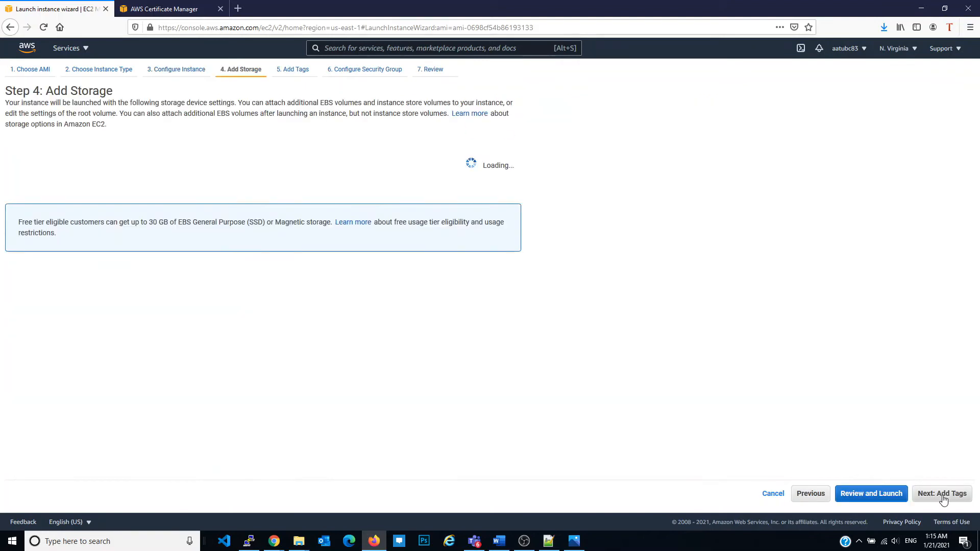
left_click(950, 498)
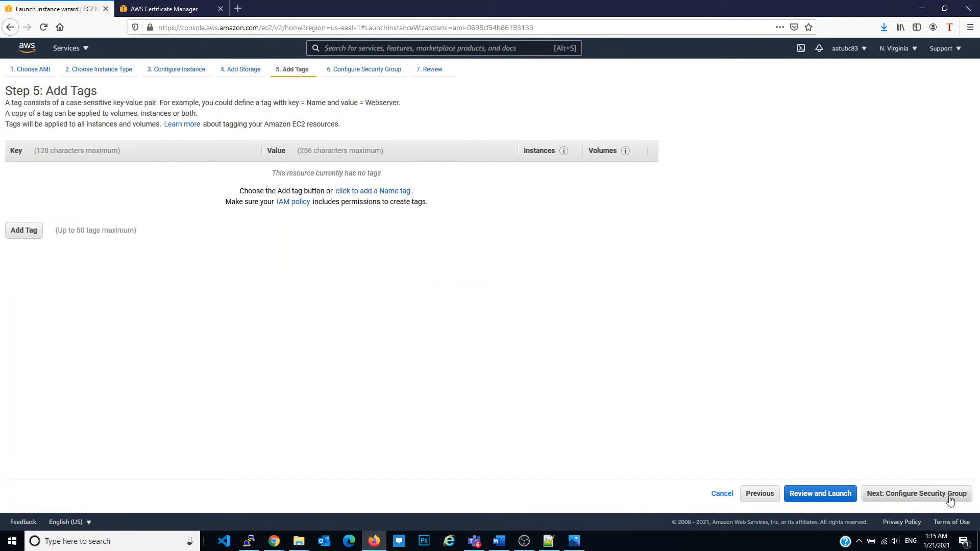
Leave the instance untagged, assign the existing wordpress-SG security group, and proceed to the launch review
left_click(949, 497)
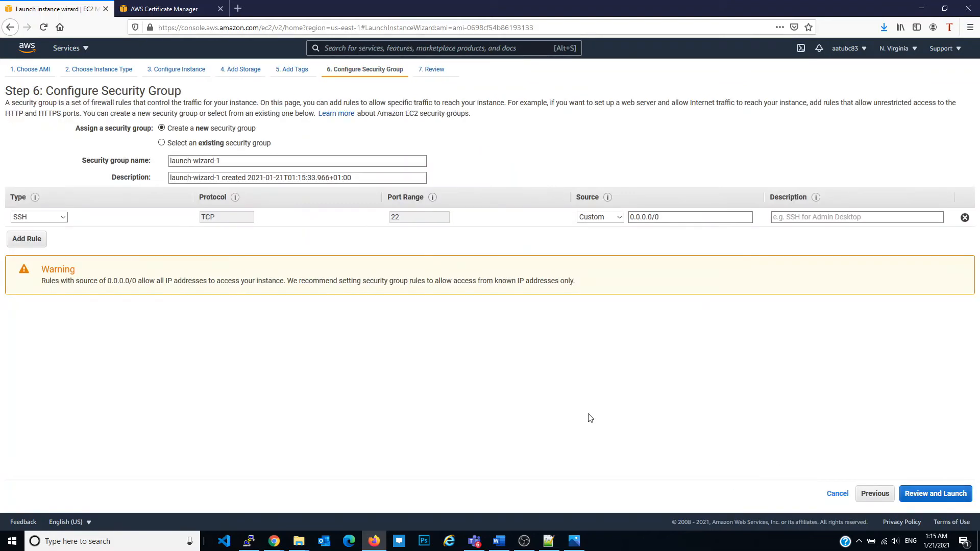
left_click(239, 143)
left_click(376, 203)
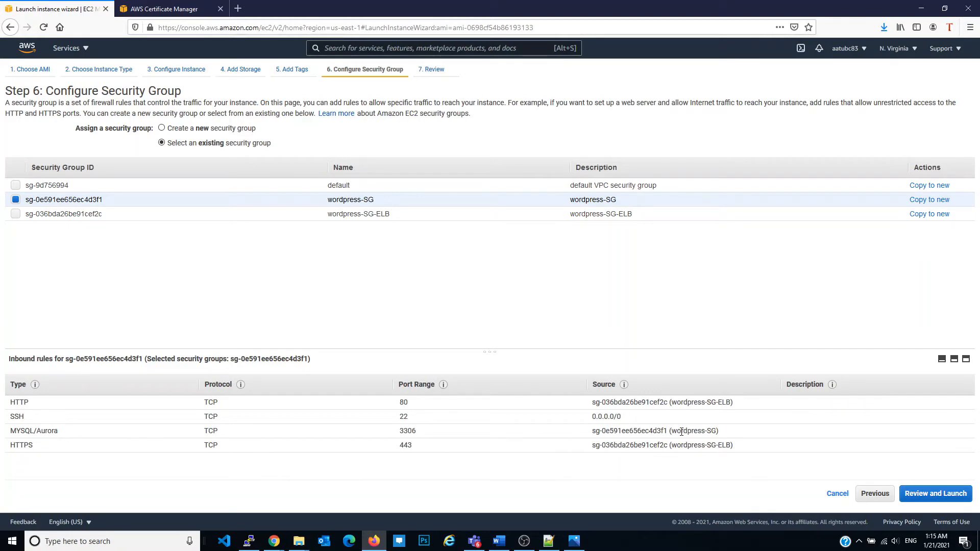
left_click(958, 494)
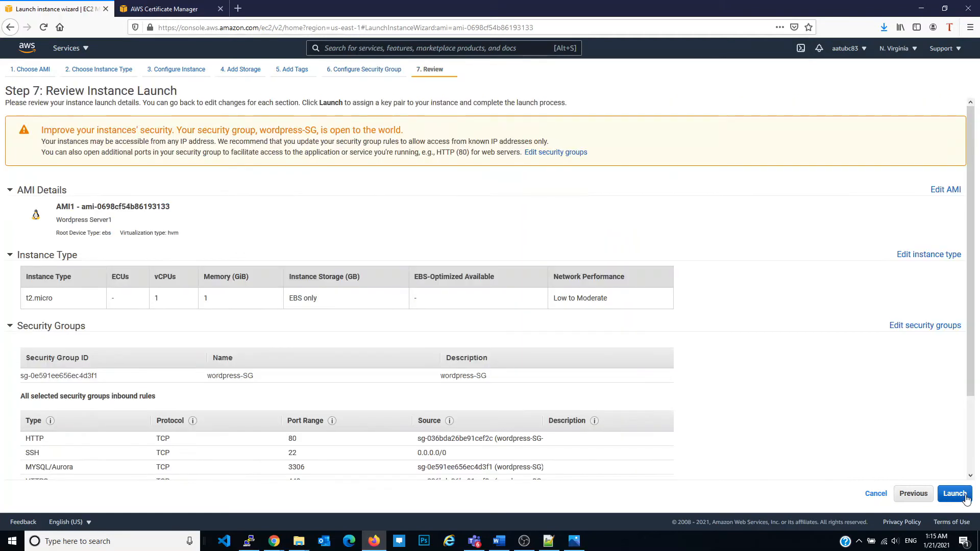
Launch the instance with the existing wordpress-kp key pair, acknowledging access to its private key file, and open the instances list
left_click(965, 497)
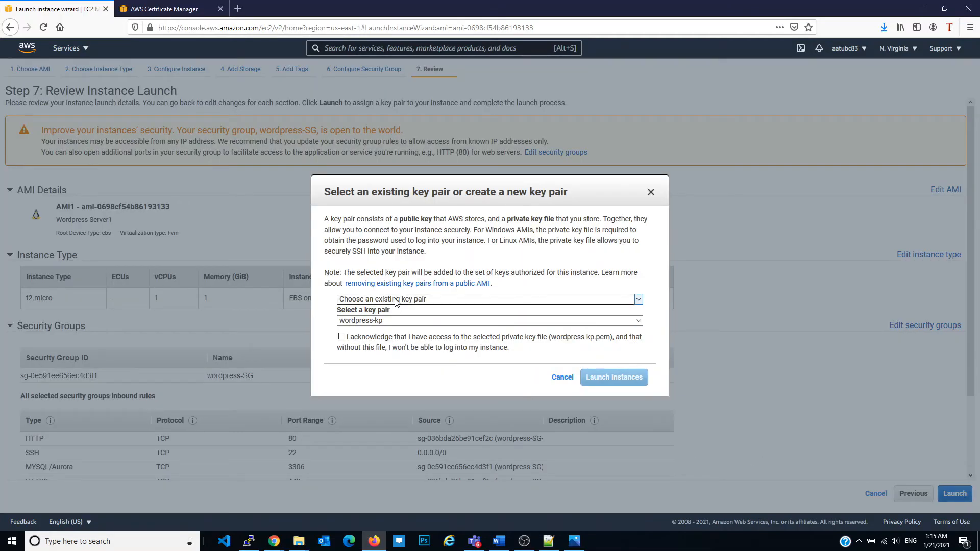
left_click(341, 336)
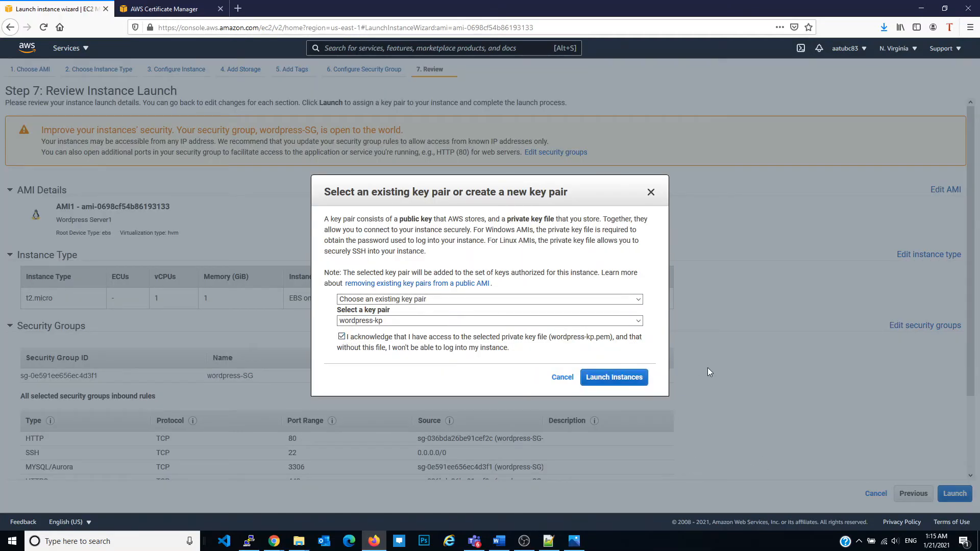
left_click(620, 380)
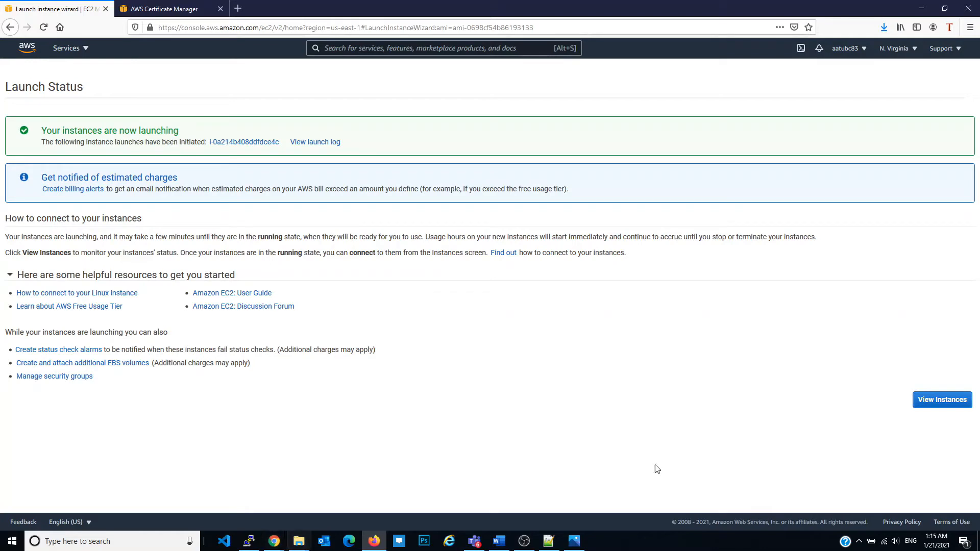
left_click(953, 401)
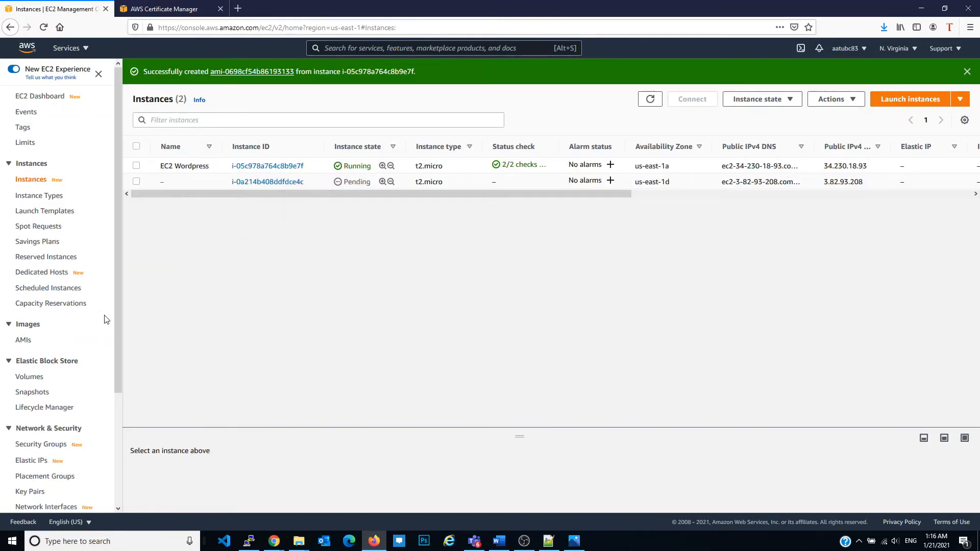
Open the load balancers list and copy the DNS name of the wordpress-elb load balancer
scroll(47, 451, "down", 3)
left_click(41, 399)
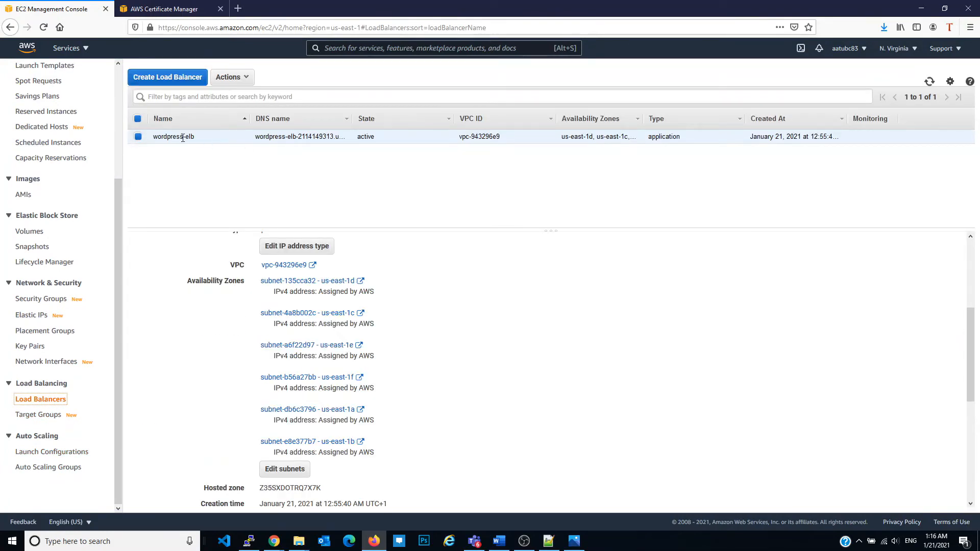
scroll(464, 322, "up", 3)
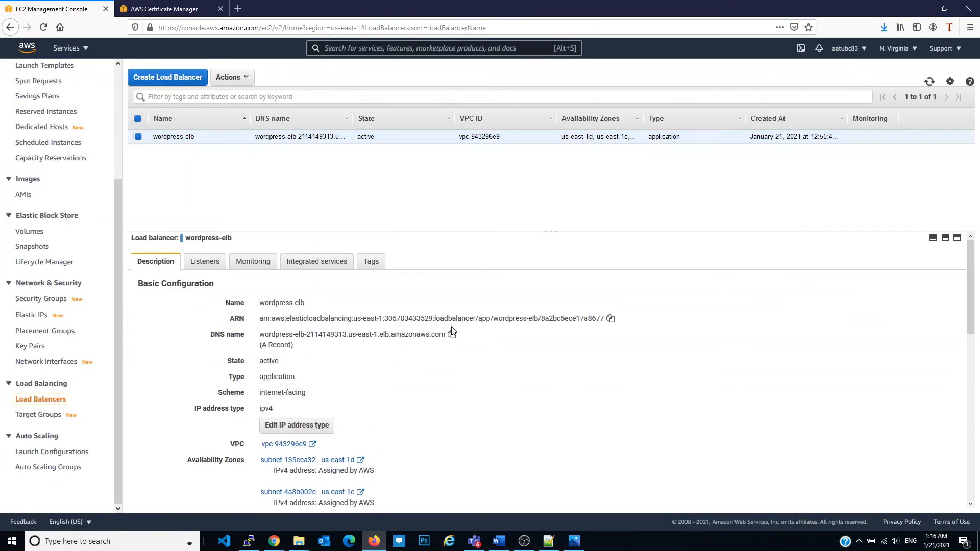
left_click(451, 334)
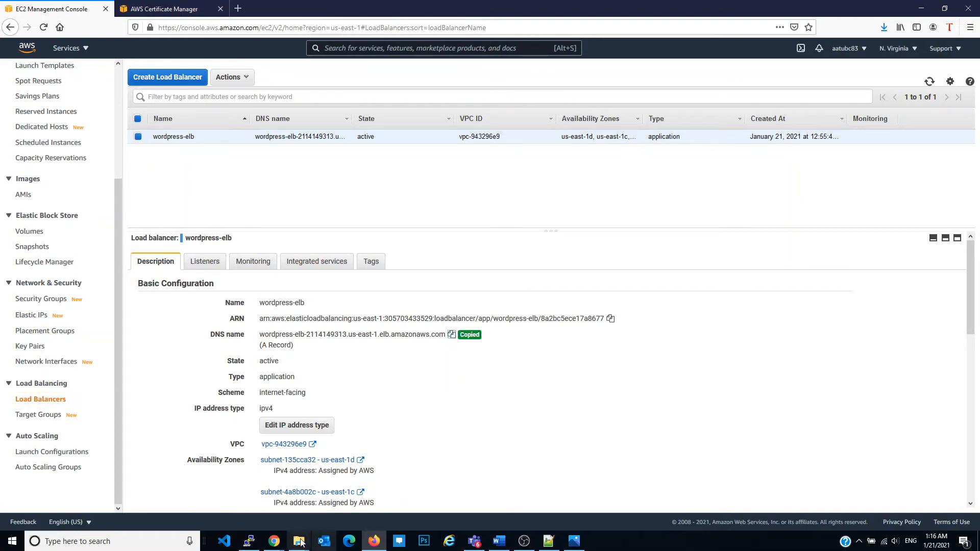
Switch to the Route 53 console in Chrome and delete the borseclub.com A record from the hosted zone
mouse_move(274, 541)
left_click(330, 454)
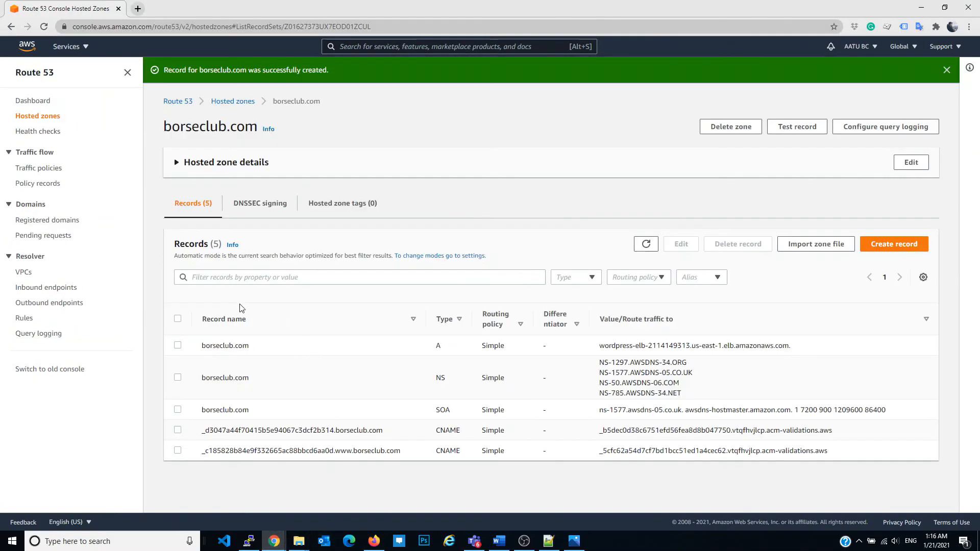
left_click(180, 347)
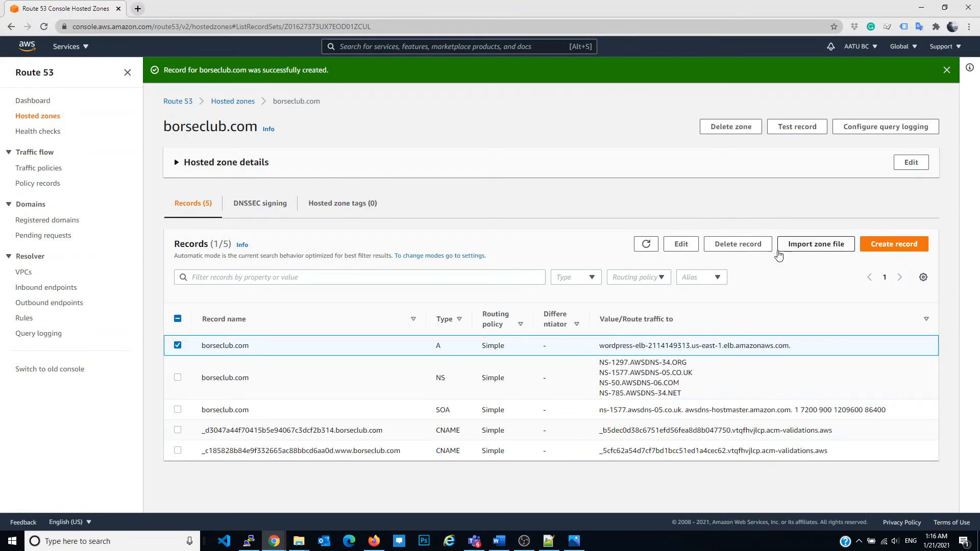
left_click(738, 244)
left_click(618, 323)
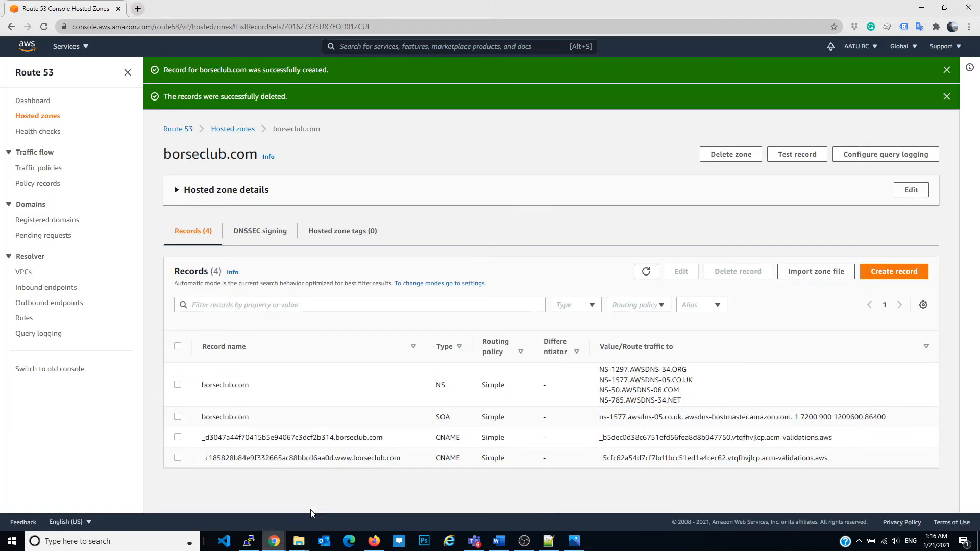
Start a simple-routing record for borseclub.com and route its traffic as an alias to Application and Classic Load Balancer
left_click(921, 7)
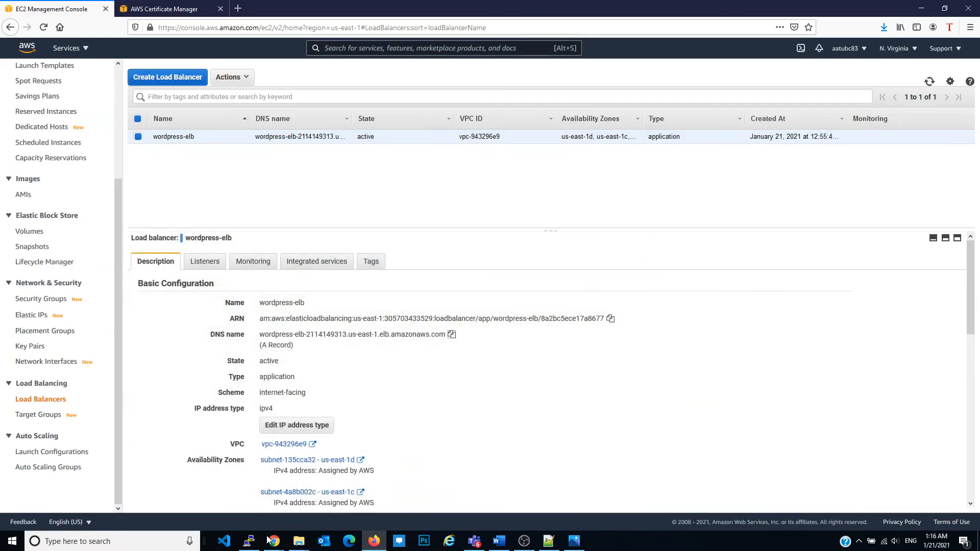
left_click(326, 498)
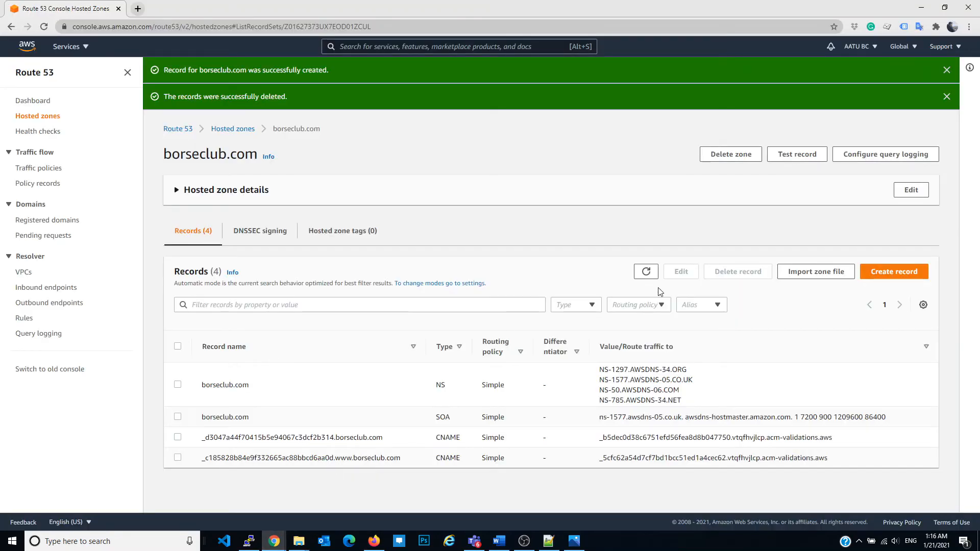
left_click(894, 272)
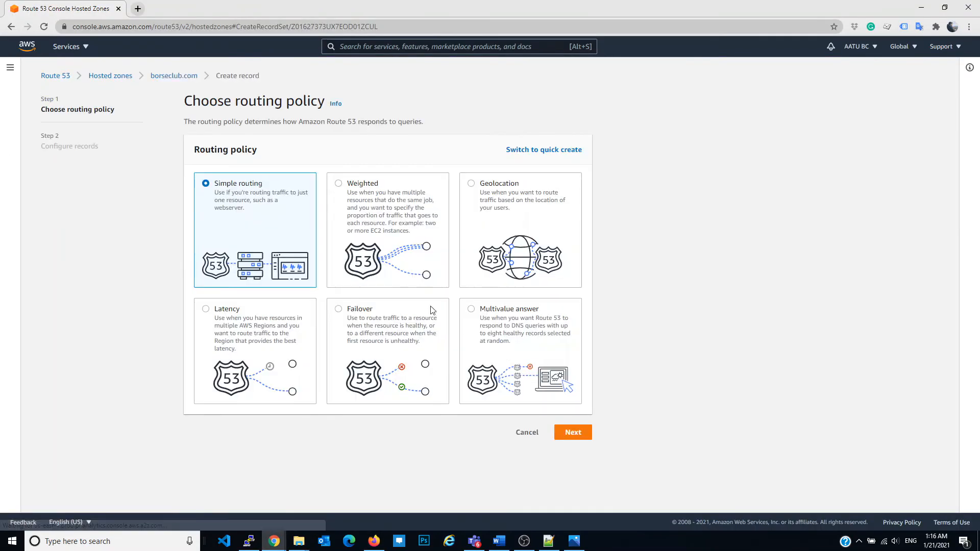
left_click(575, 436)
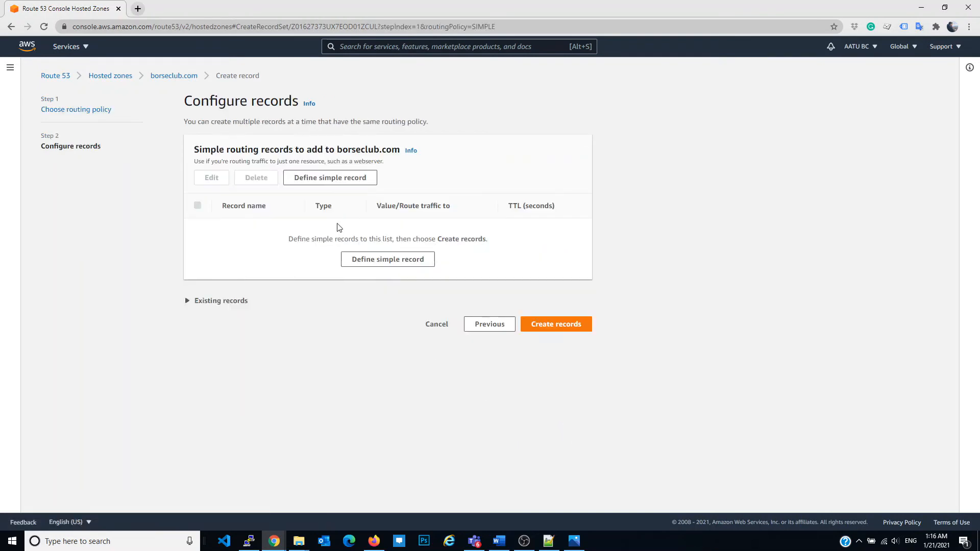
left_click(386, 261)
left_click(398, 259)
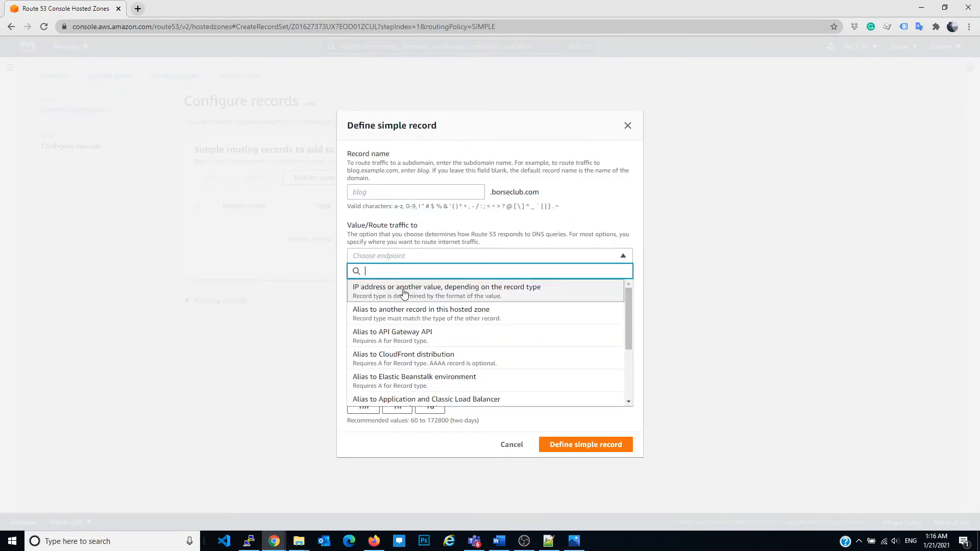
scroll(444, 375, "down", 1)
left_click(479, 358)
Set the region to US East (N. Virginia), paste the wordpress-elb DNS name as the load balancer, and create the record
left_click(417, 285)
scroll(418, 337, "down", 3)
scroll(422, 347, "down", 4)
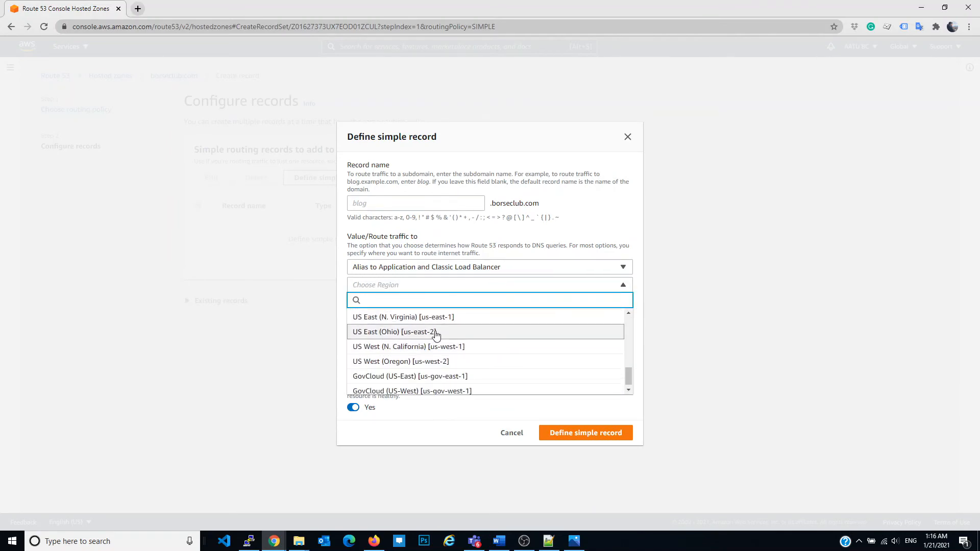
scroll(434, 337, "up", 1)
left_click(474, 366)
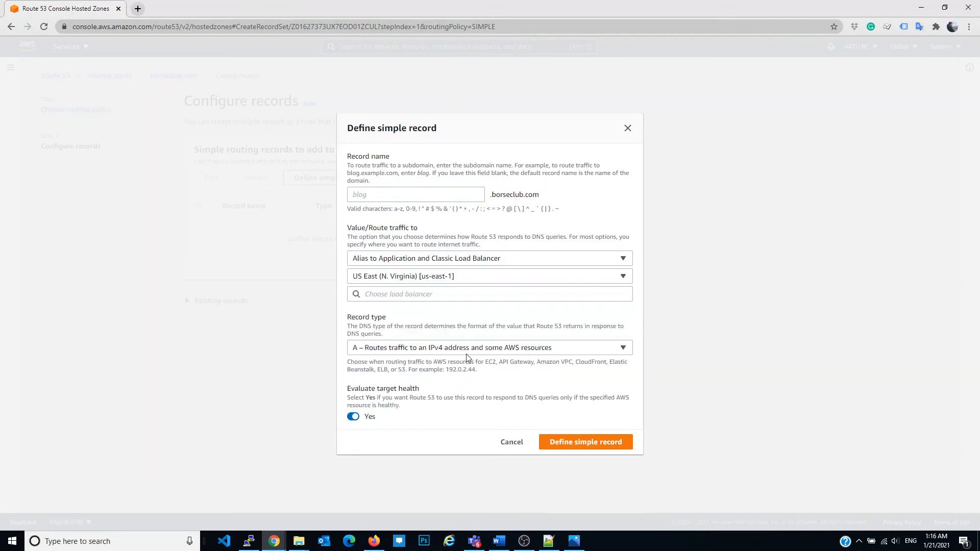
left_click(435, 292)
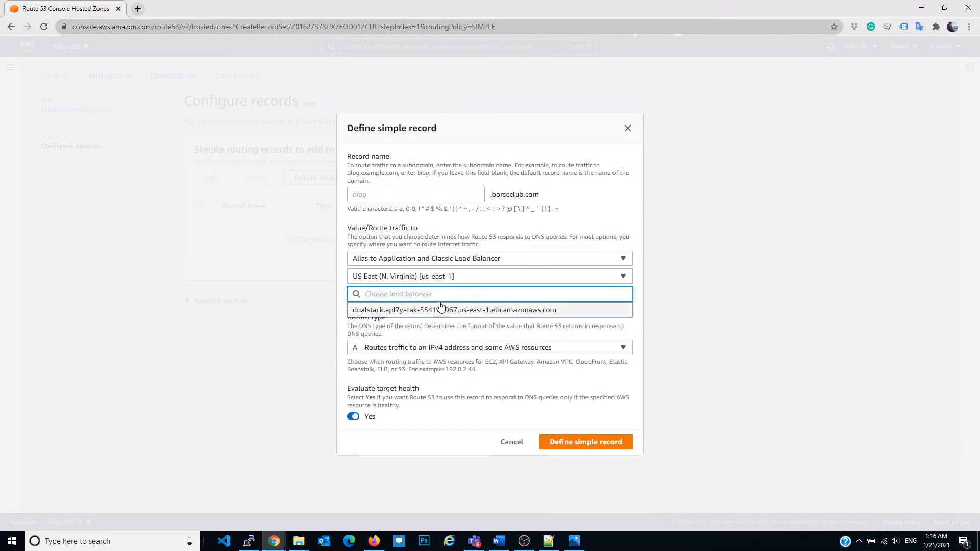
left_click(524, 541)
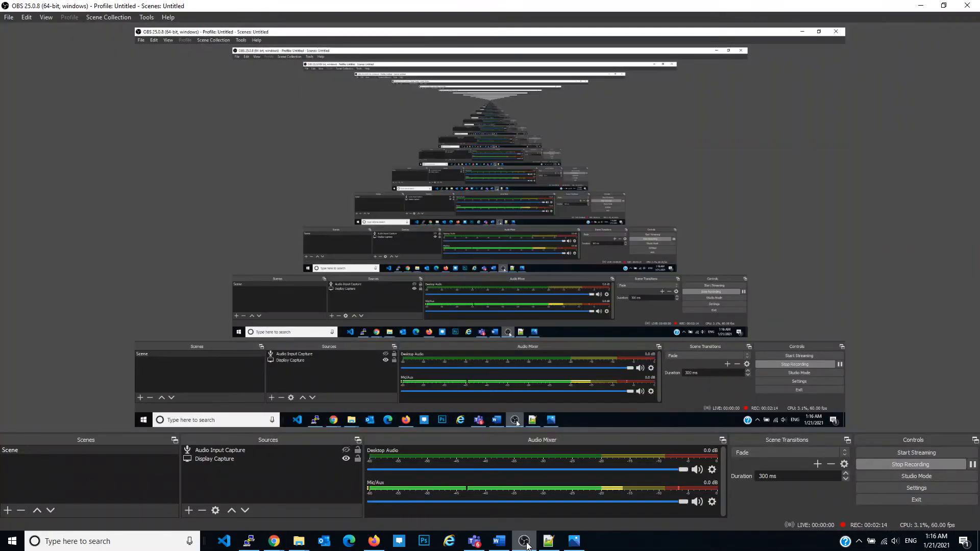
left_click(526, 541)
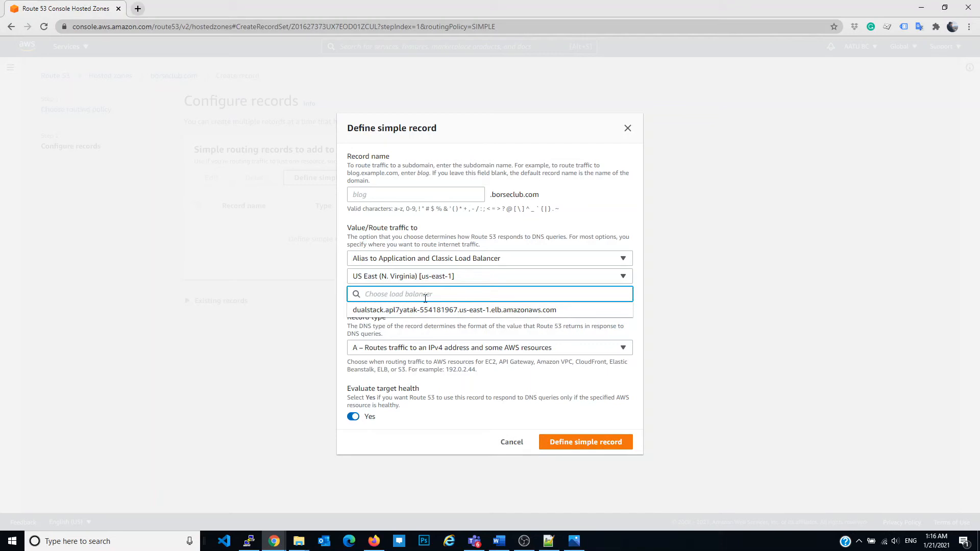
type("wordpress-elb-2114149313.us-east-1.elb.amazonaws.com")
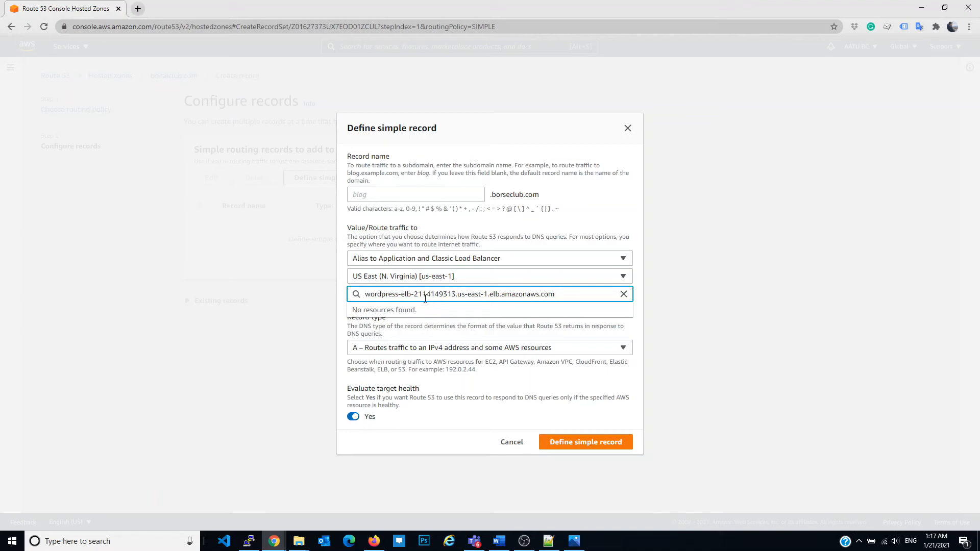
left_click(573, 443)
left_click(571, 295)
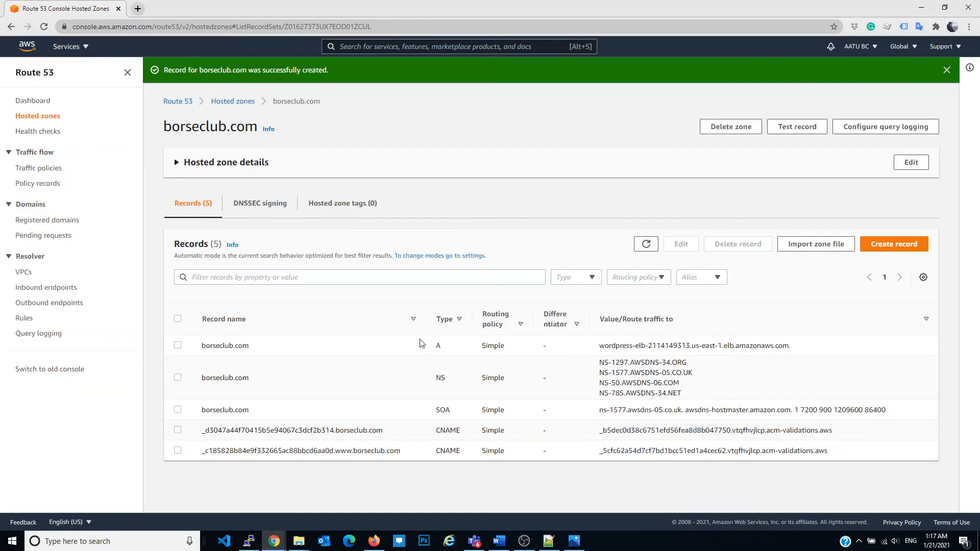
Consult the wordpress-on-aws diagram in Photos, return to the EC2 console in Firefox, and copy the unnamed running instance's public IPv4 address
left_click(573, 548)
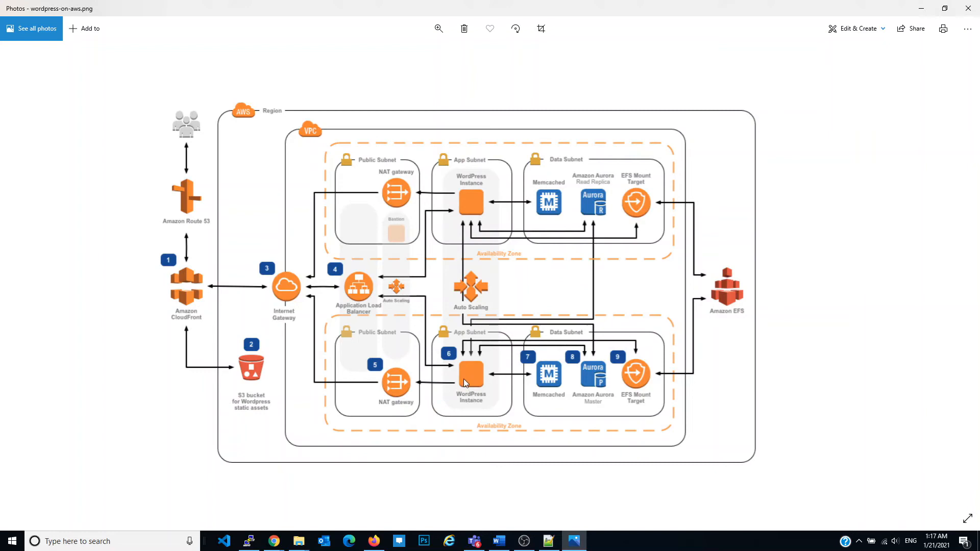
left_click(375, 542)
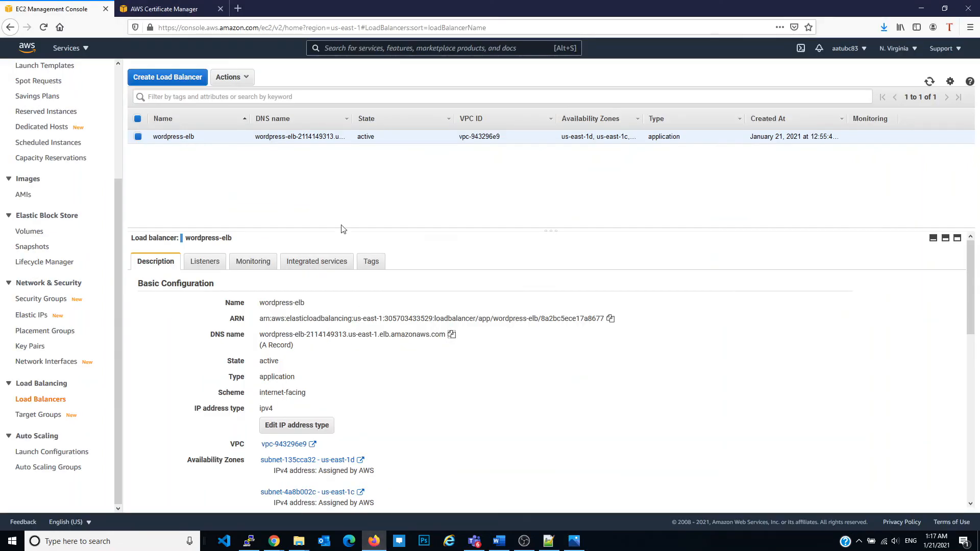
scroll(31, 245, "up", 3)
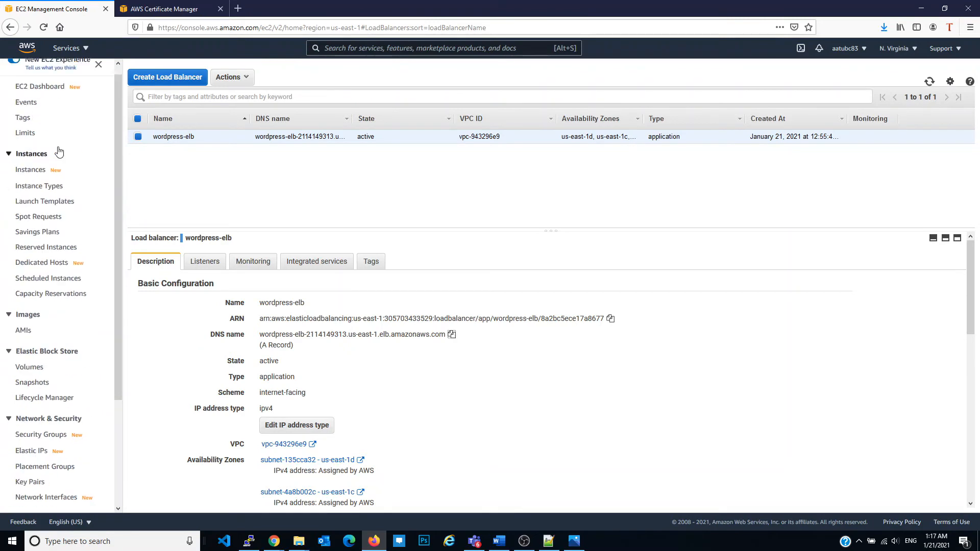
left_click(39, 95)
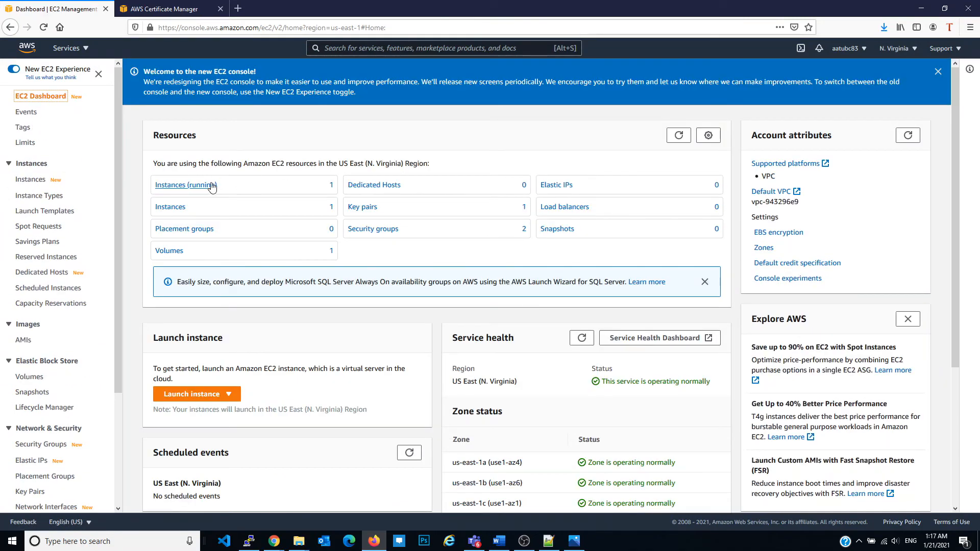
left_click(217, 186)
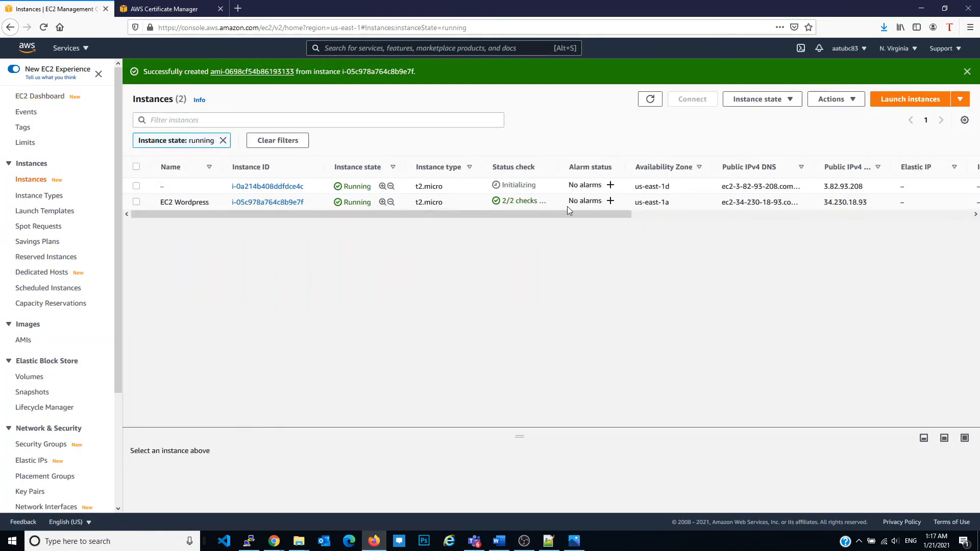
left_click_drag(540, 189, 504, 185)
triple_click(847, 187)
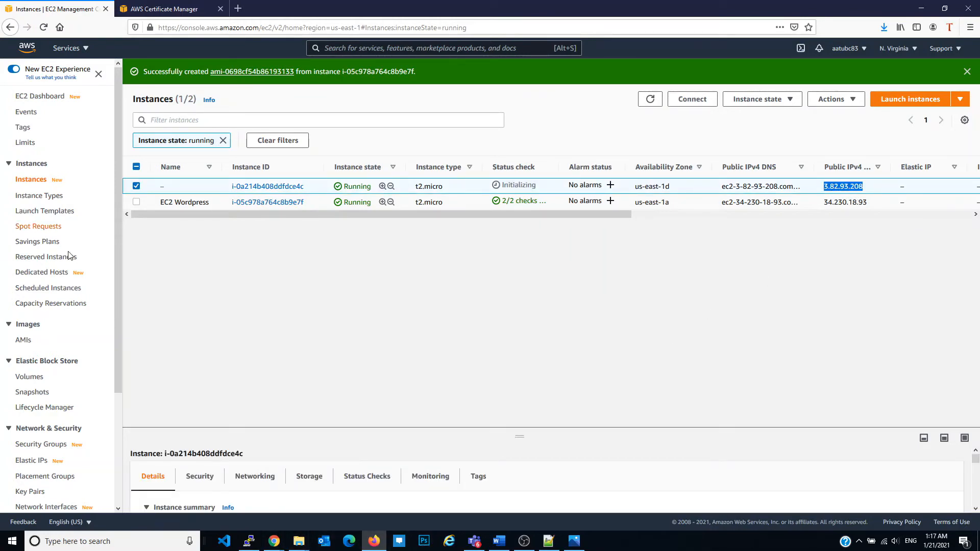
Switch to PuTTY, stop the running log output, and load the saved wordpress-server session into a new session configuration
key("alt+Tab")
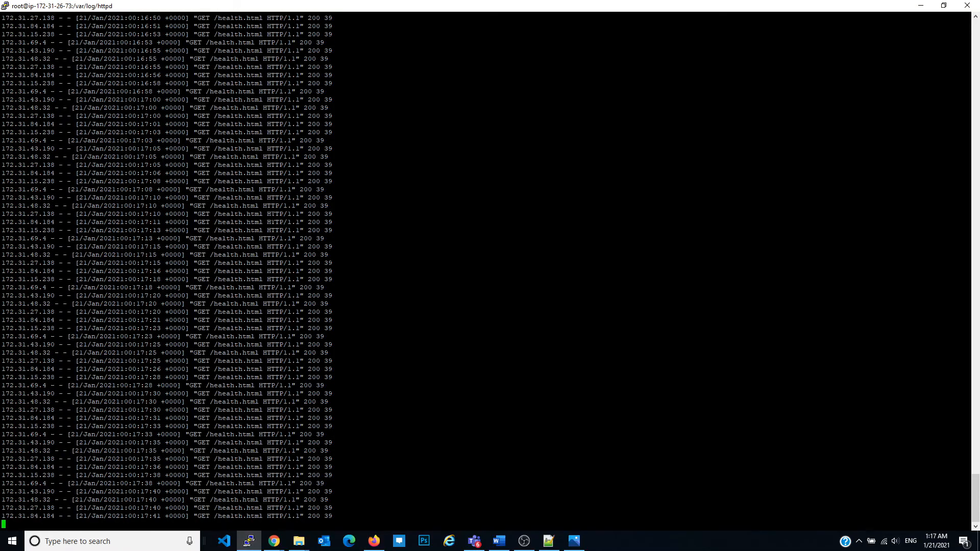
key("ctrl+c")
right_click(337, 3)
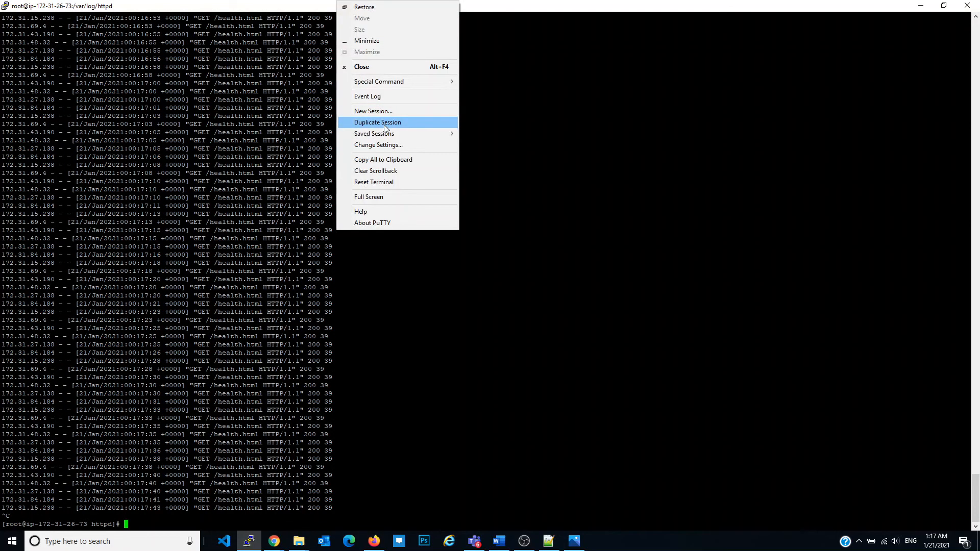
left_click(375, 111)
scroll(502, 318, "down", 5)
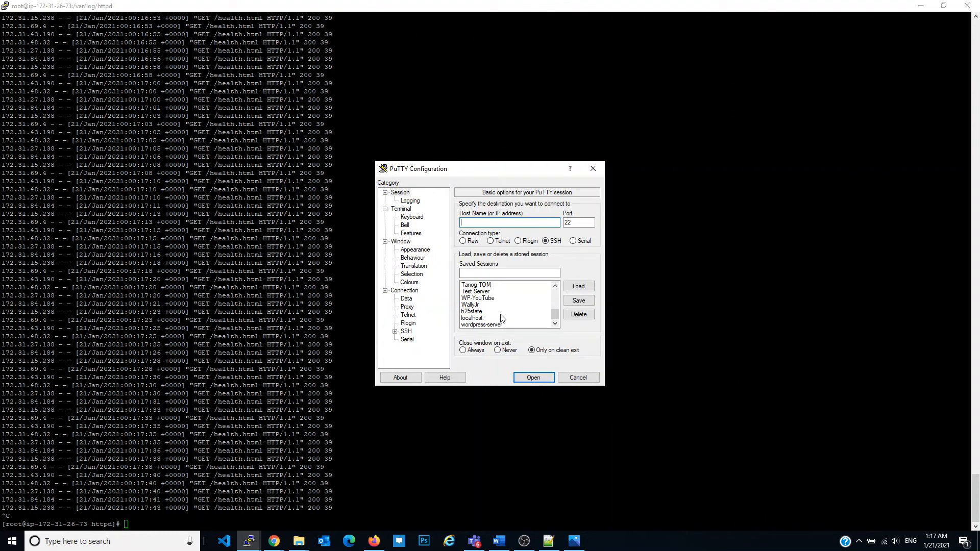
left_click(489, 325)
left_click(578, 286)
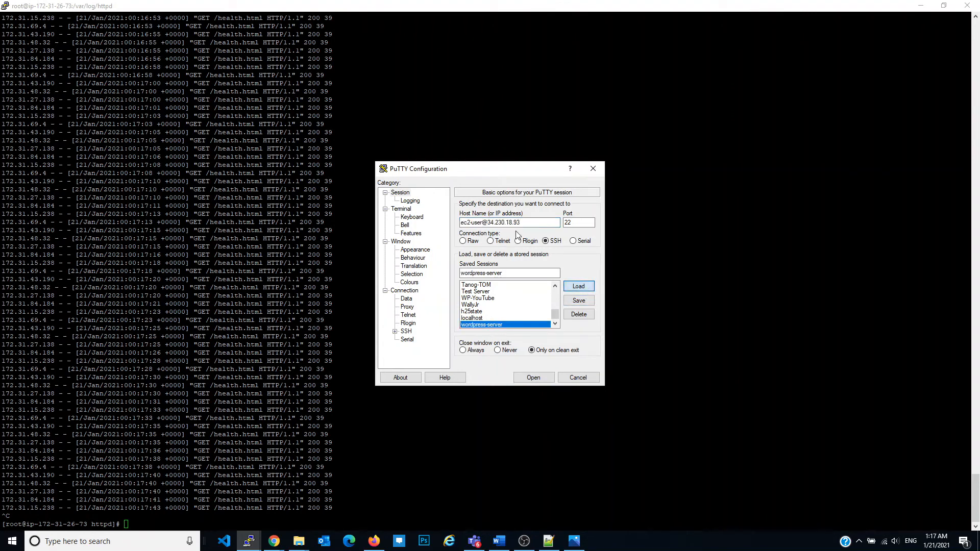
left_click_drag(488, 223, 530, 224)
key("ctrl+v")
left_click(519, 273)
type("1")
left_click(577, 301)
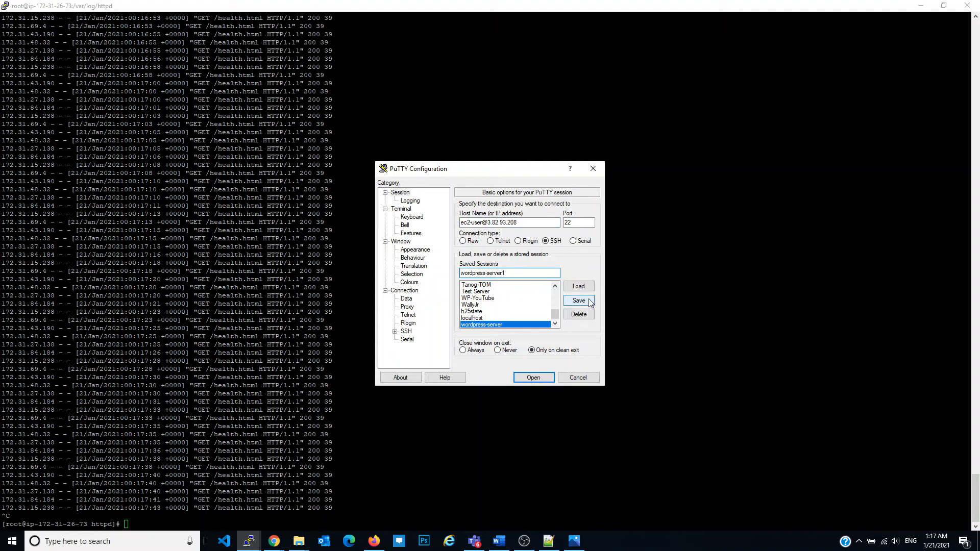
Connect to the new server, accept its host key, and maximize the terminal window
left_click(533, 377)
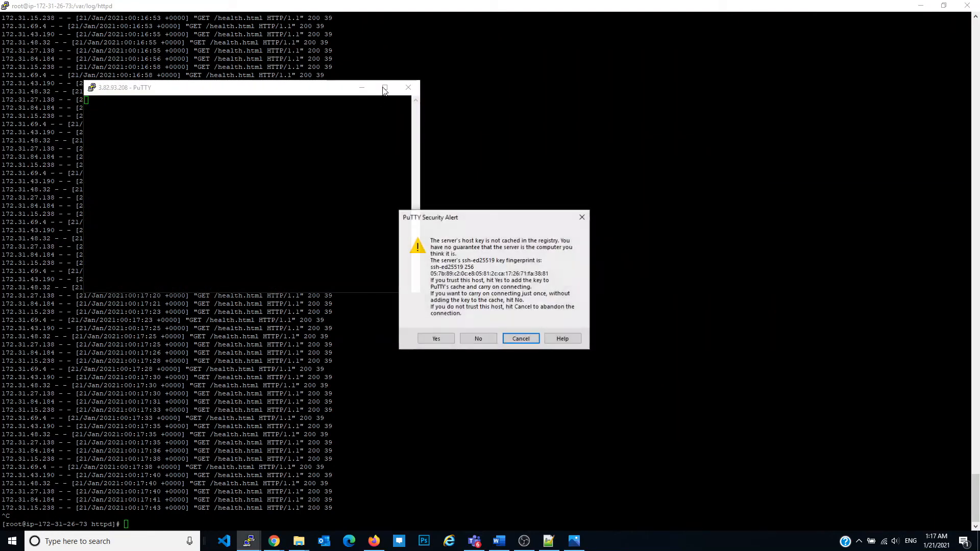
left_click(445, 340)
left_click(385, 88)
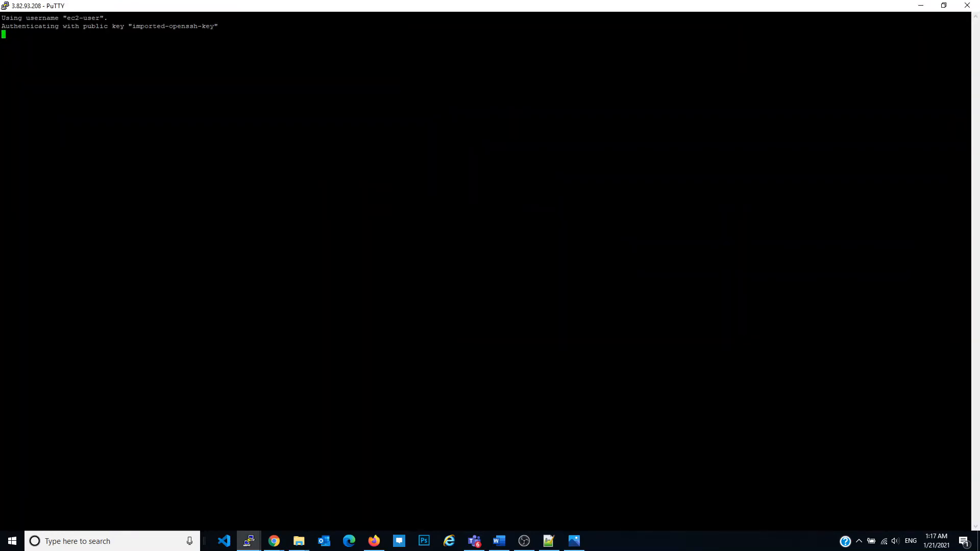
Switch to the root user, change to /var/www/html/, and list its files with ls -ltr
type("sudo su")
key("Return")
type("cd /var/www/html/")
key("Return")
type("ls -ltr")
key("Return")
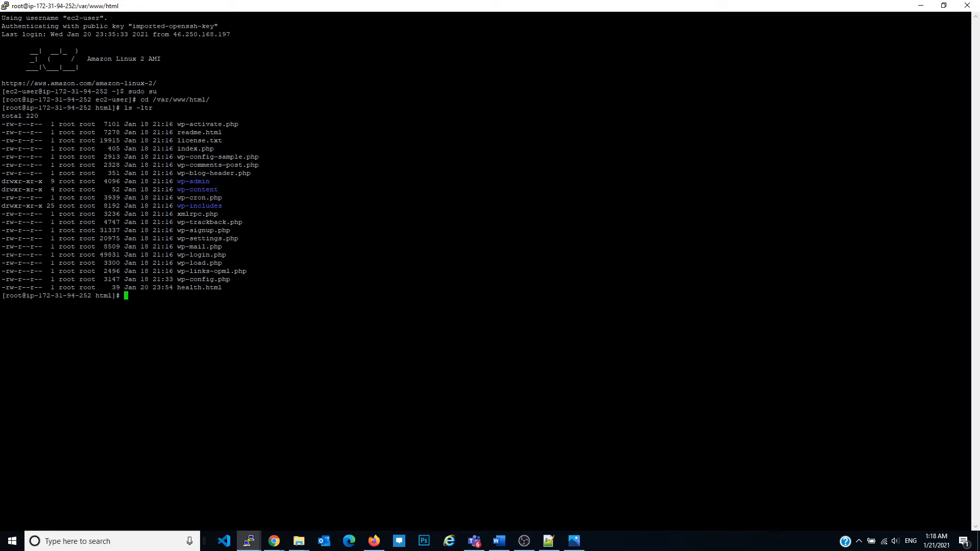
Open health.html in vi at its heading line, and save the file and quit the editor
type("vi health.html")
key("Return")
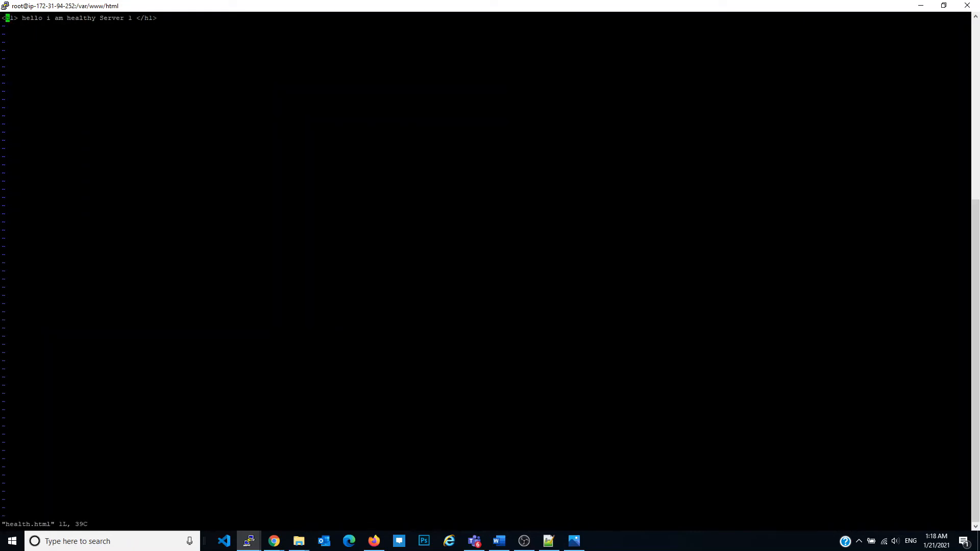
key("Right")
key("Right")
key("Right")
key("Right")
key("Right")
key("Right")
key("Right")
key("Right")
key("Right")
key("Right")
key("Right")
key("Right")
key("Right")
key("Right")
key("Right")
key("Right")
key("Right")
key("Right")
key("Right")
key("Right")
key("Left")
type(":wq")
key("Return")
Start the web server on the new instance with service httpd start
key("Return")
key("Return")
key("Return")
type("service httpd start")
key("Return")
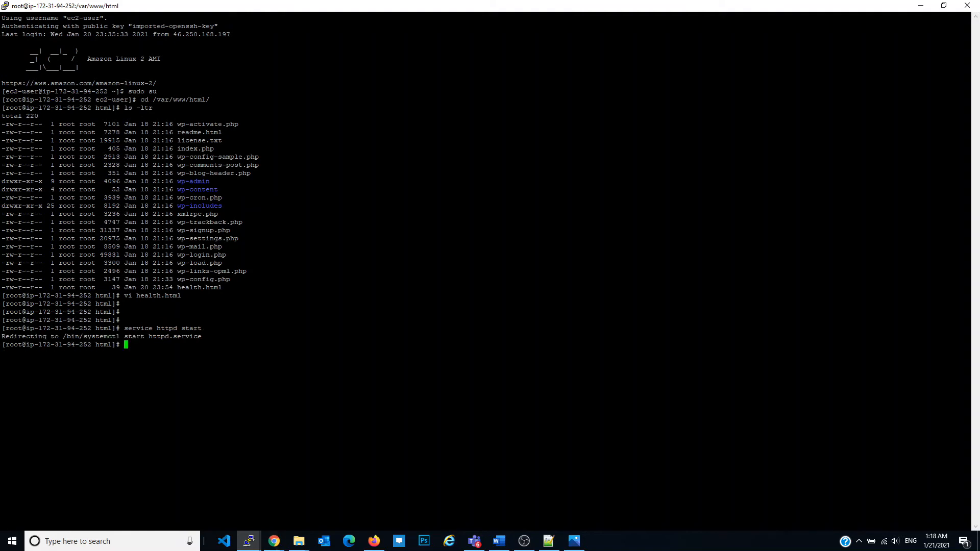
mouse_move(276, 546)
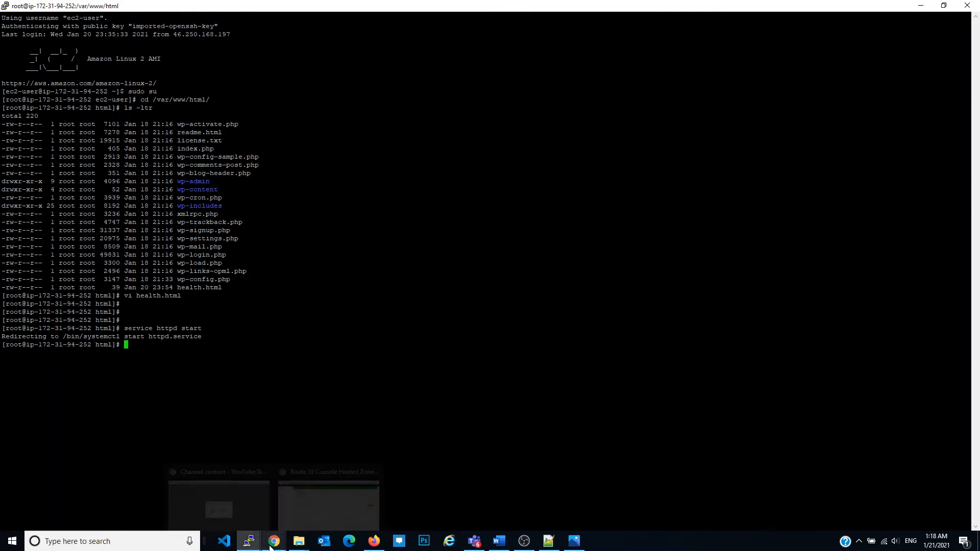
Switch to the first server's terminal, open /var/www/html/health.html in vi to check its heading, and save and quit the editor
left_click(238, 510)
type("cd /var/www/html/")
key("Return")
type("vi health.html")
key("Return")
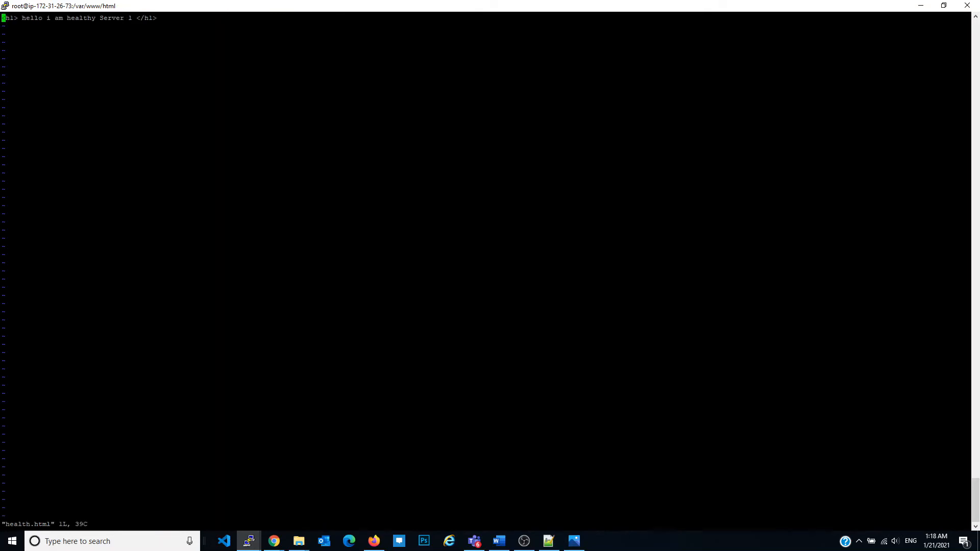
type(":wq")
key("Return")
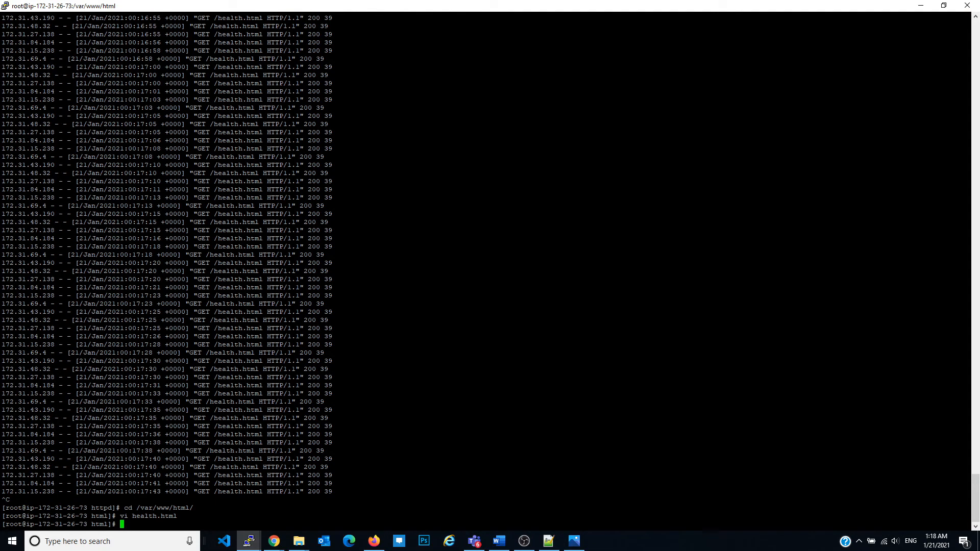
Switch to Firefox, refresh the EC2 instances list, and open the wordpress target group
left_click(274, 541)
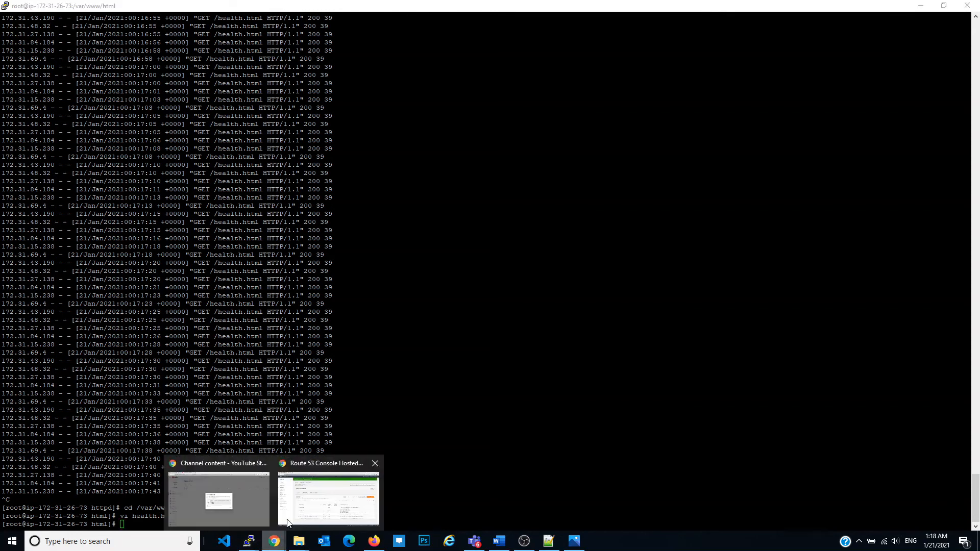
left_click(374, 542)
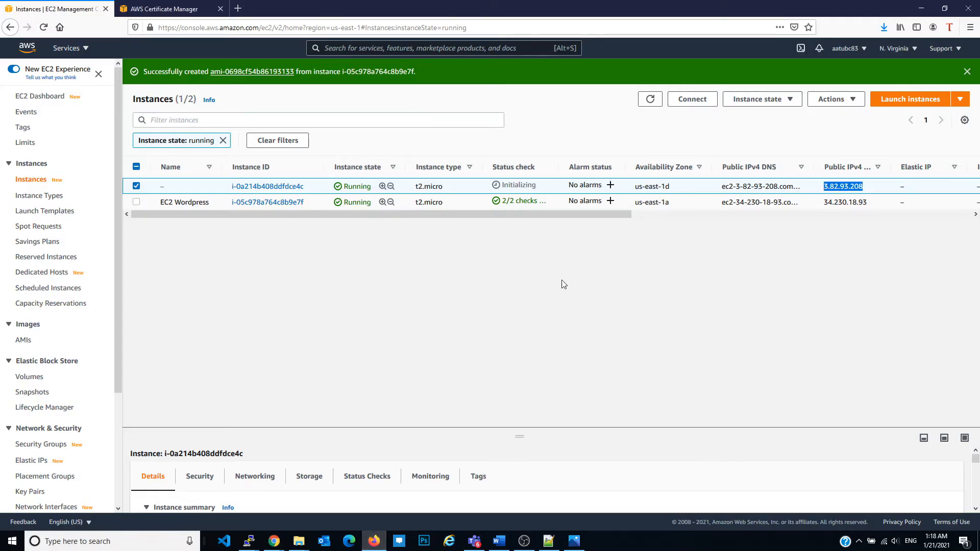
left_click(650, 98)
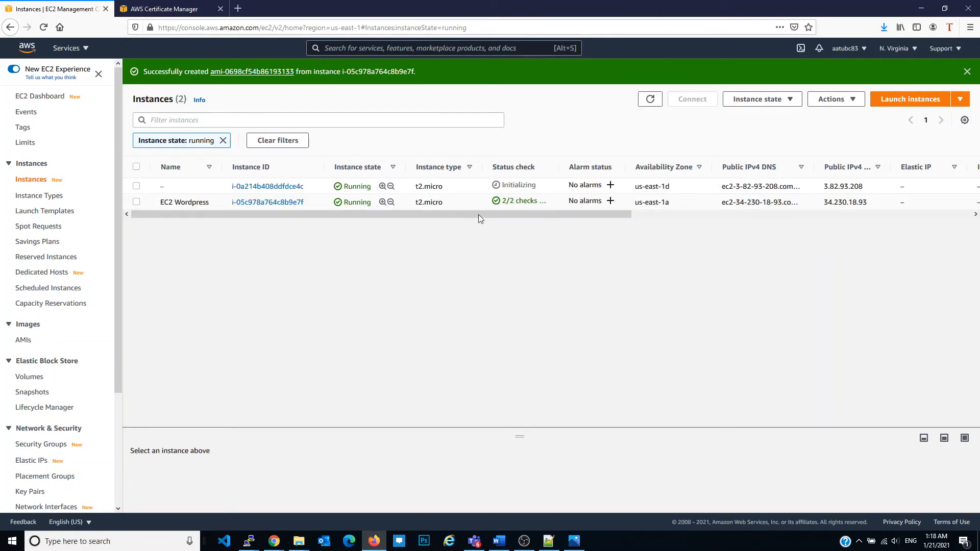
scroll(72, 366, "down", 3)
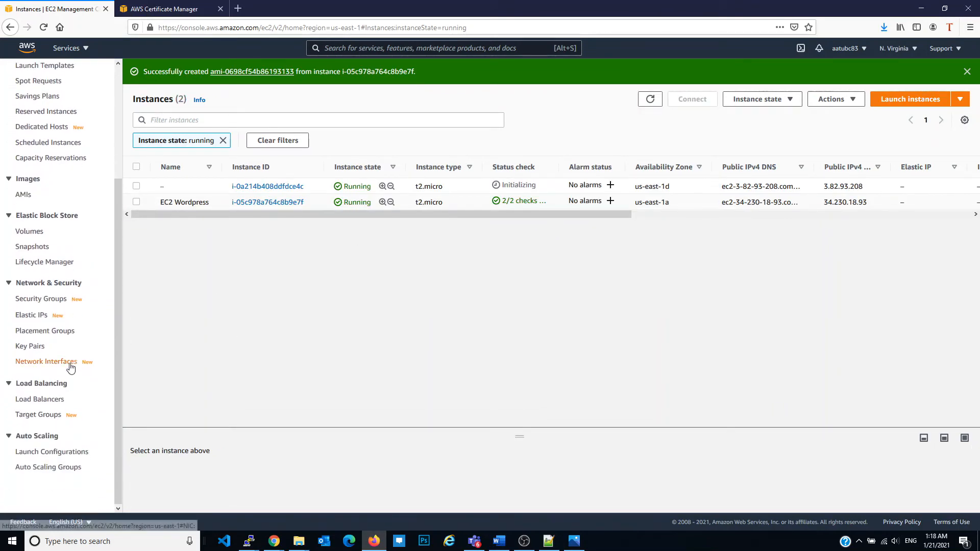
left_click(40, 416)
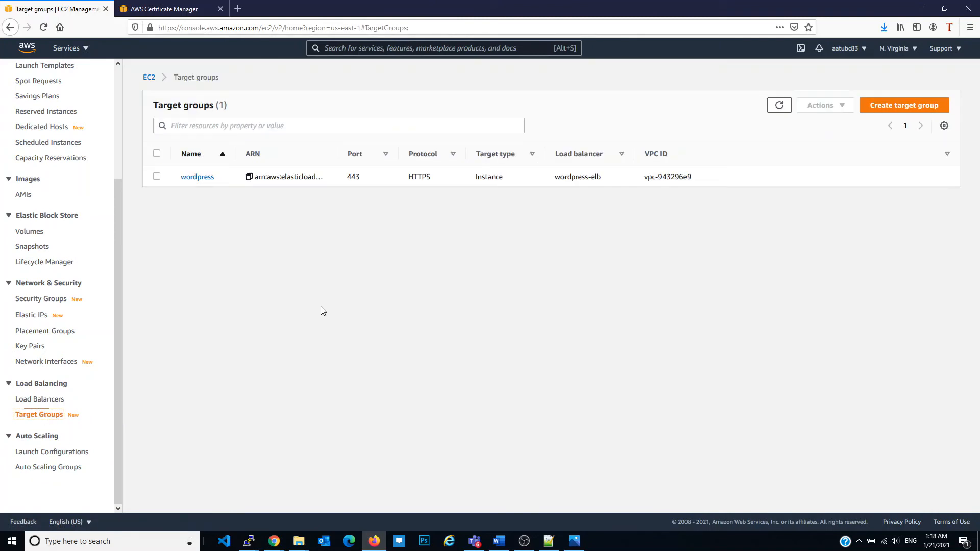
left_click(207, 177)
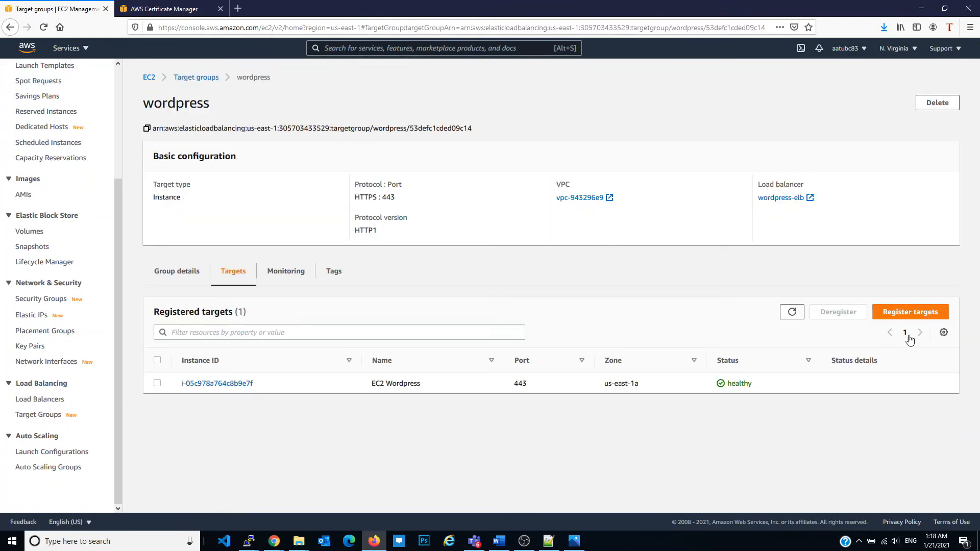
Register the unnamed instance i-0a214b408ddfdce4c on port 443 as a target in the wordpress target group
left_click(910, 312)
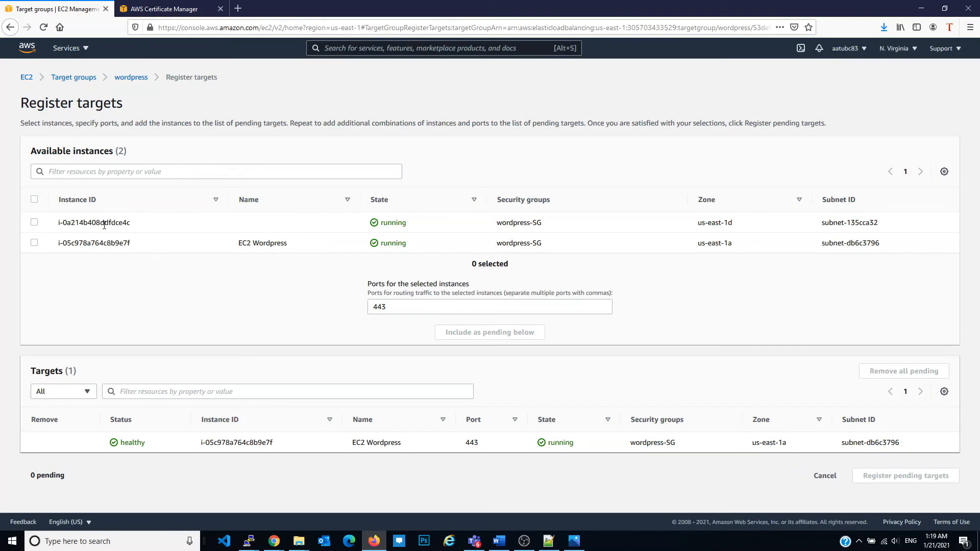
left_click(34, 222)
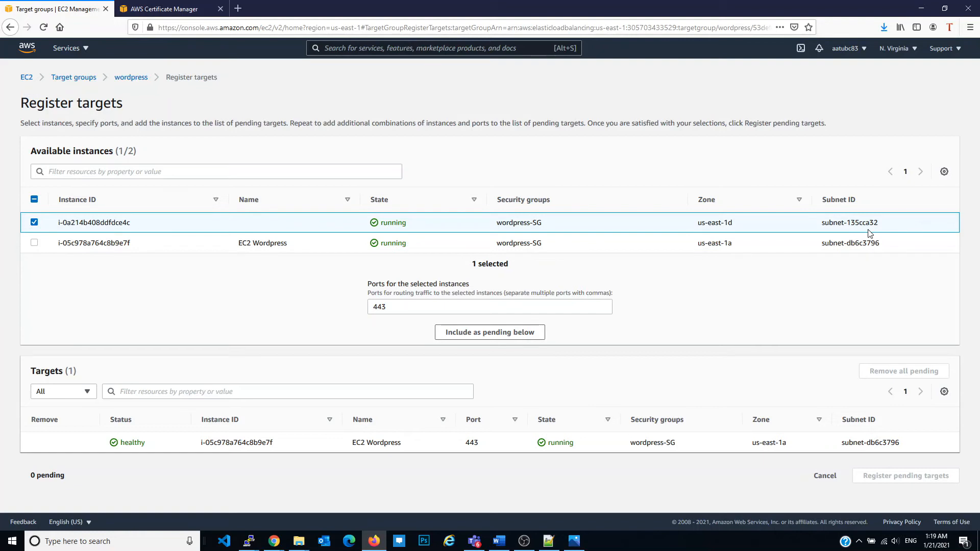
left_click(522, 332)
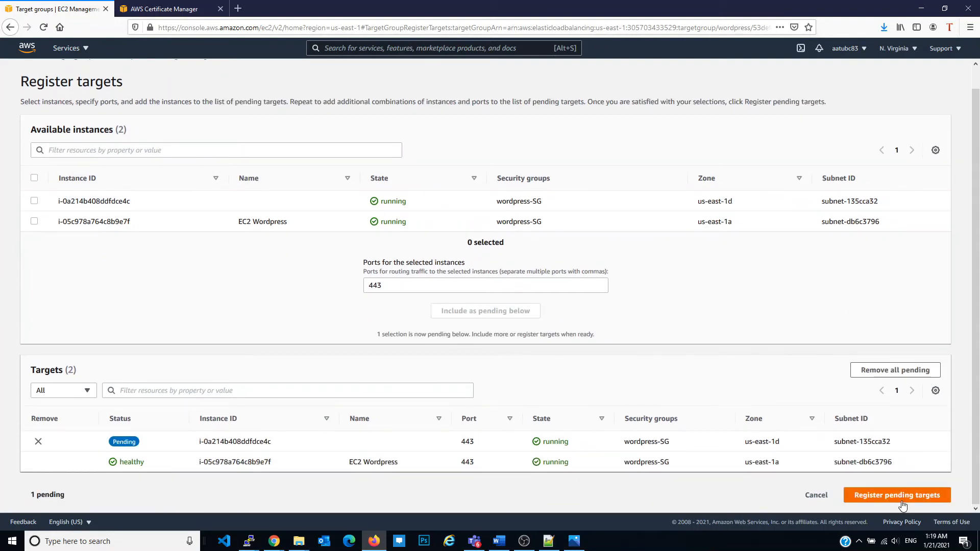
left_click(904, 503)
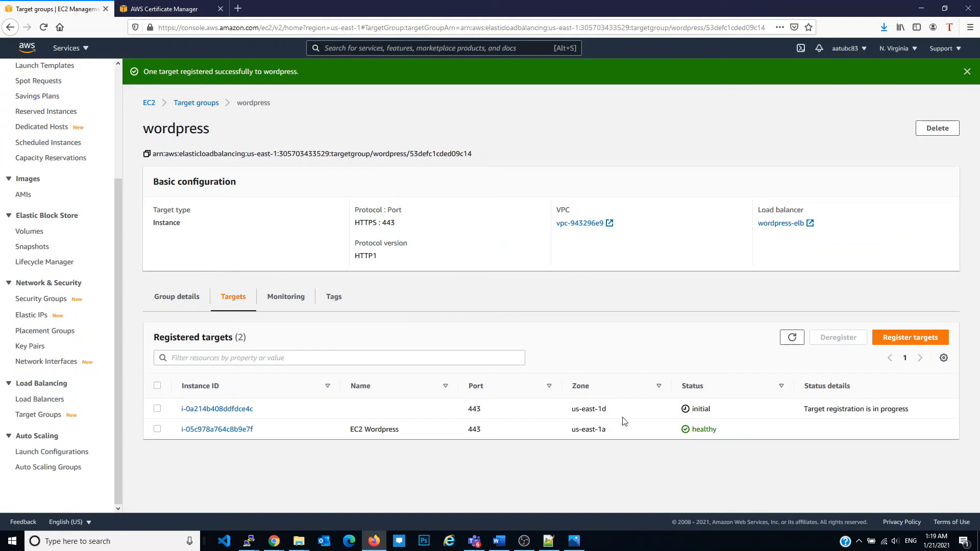
double_click(704, 408)
Open borseclub.com in a new browser tab, and check its connection security and home page
left_click(238, 9)
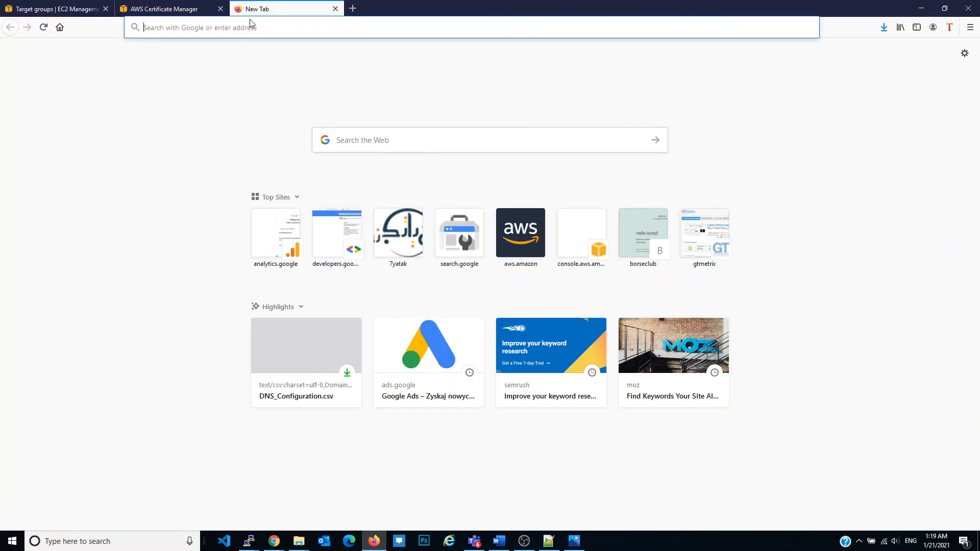
type("borseclub.")
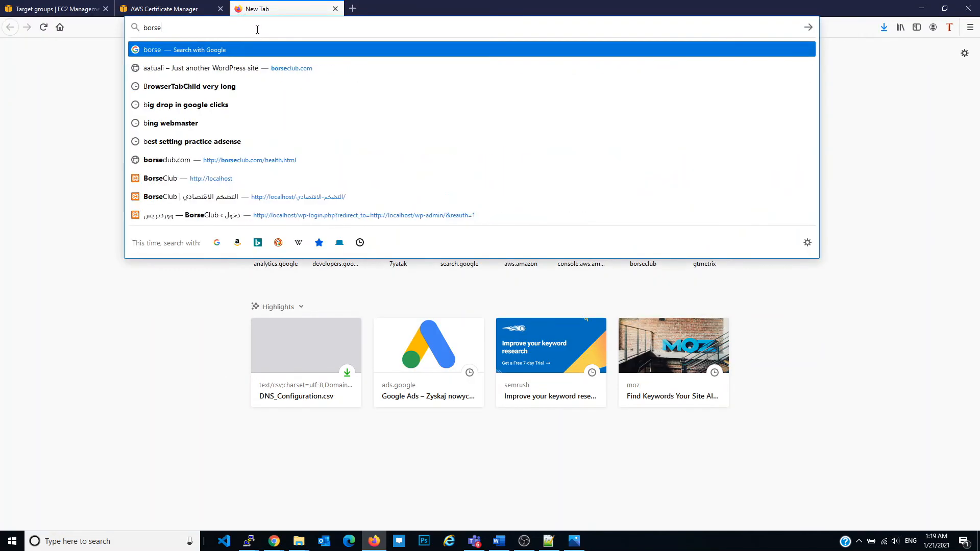
type("com")
key("Return")
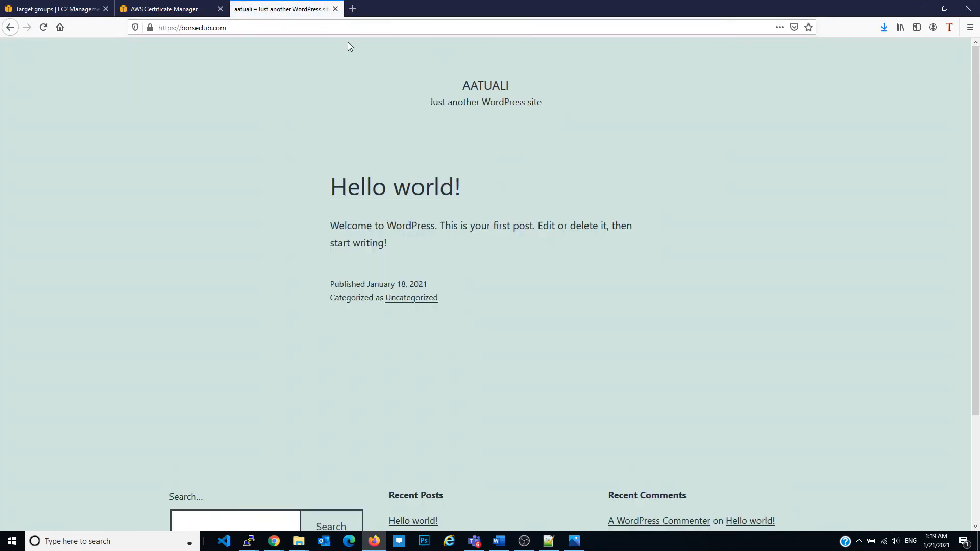
left_click(151, 28)
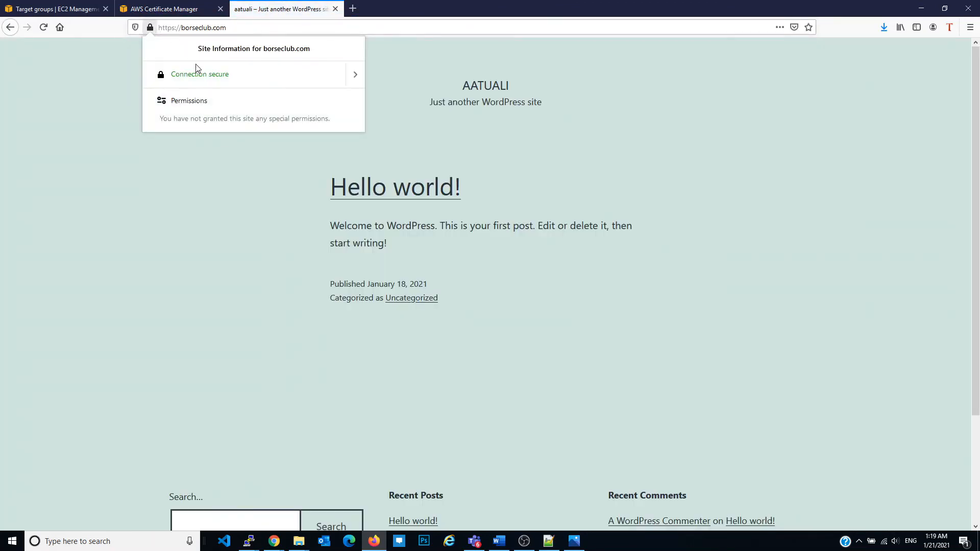
left_click(240, 27)
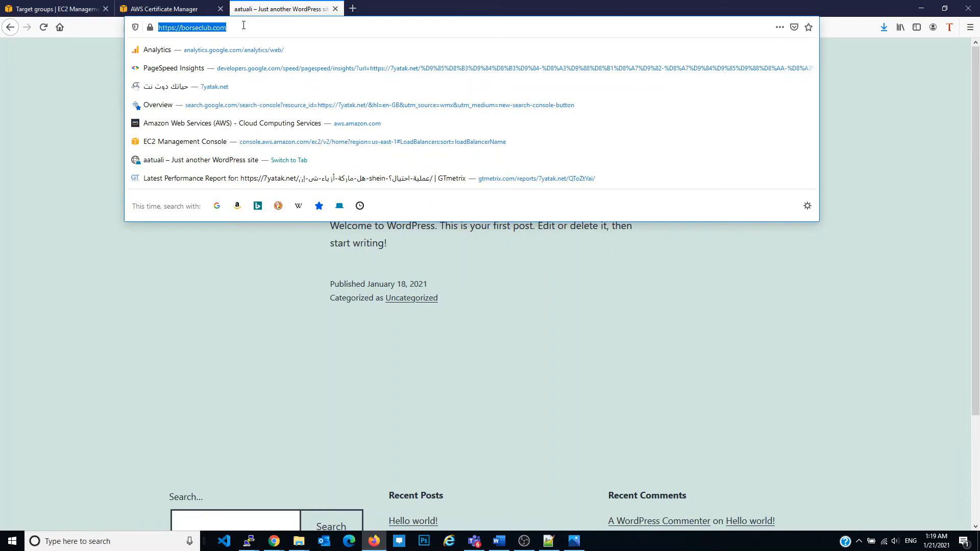
left_click(47, 177)
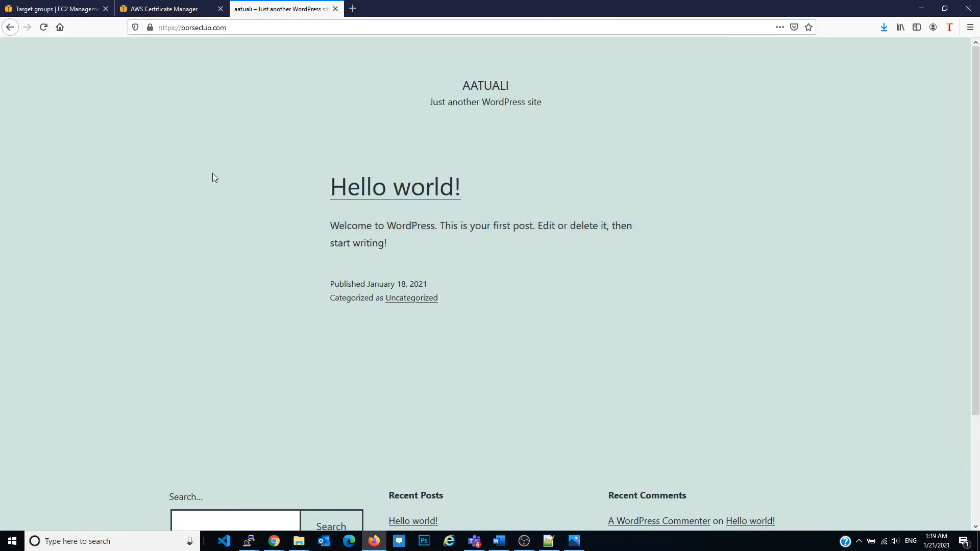
scroll(219, 184, "down", 3)
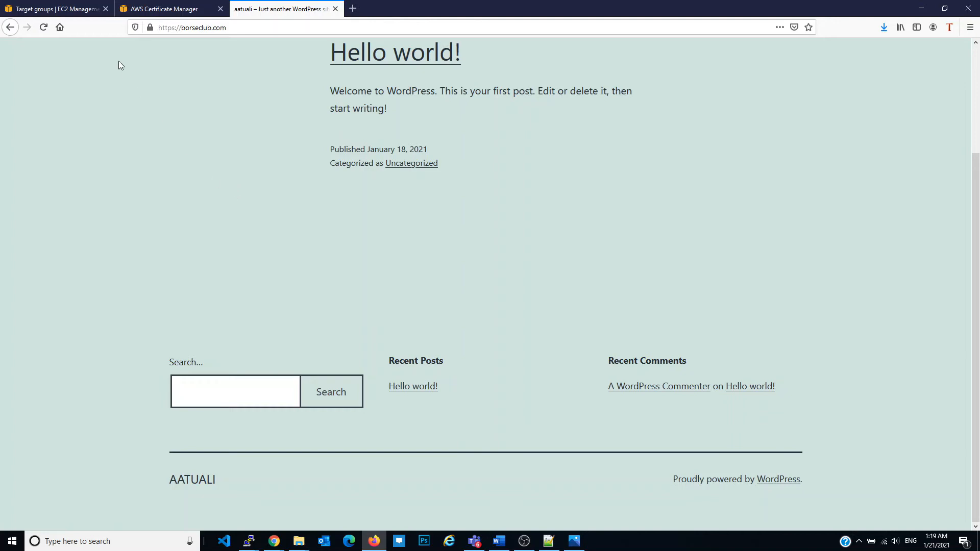
left_click(55, 9)
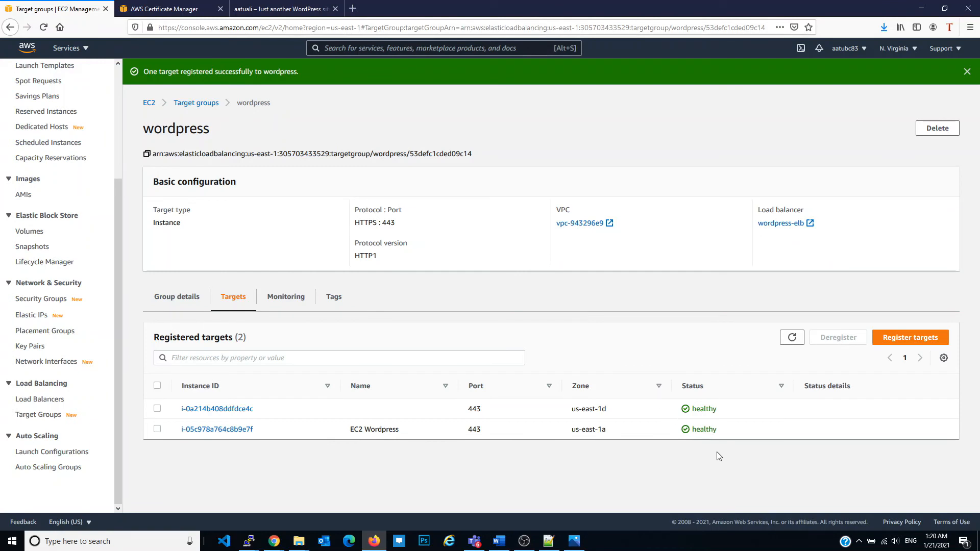
left_click(308, 4)
left_click(253, 27)
left_click(253, 28)
type("/")
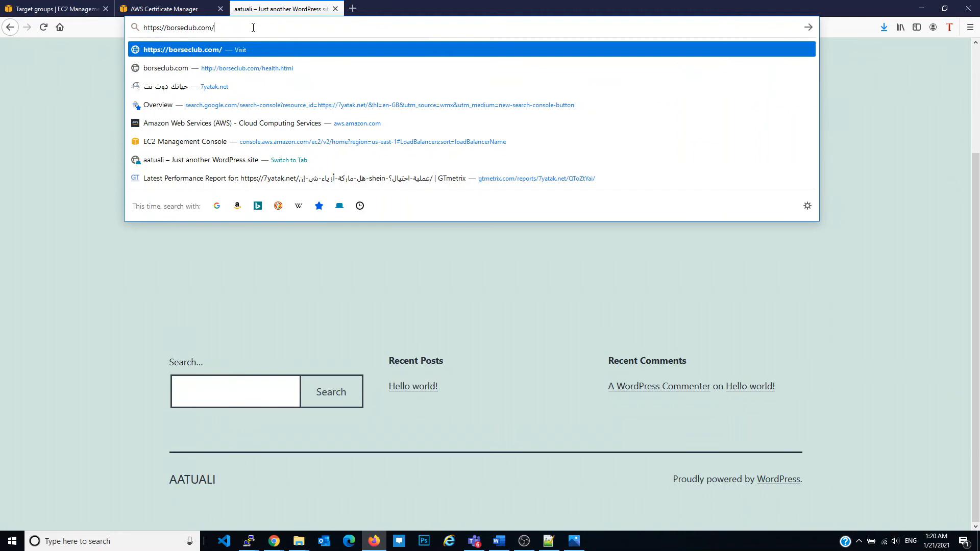
type("health.html")
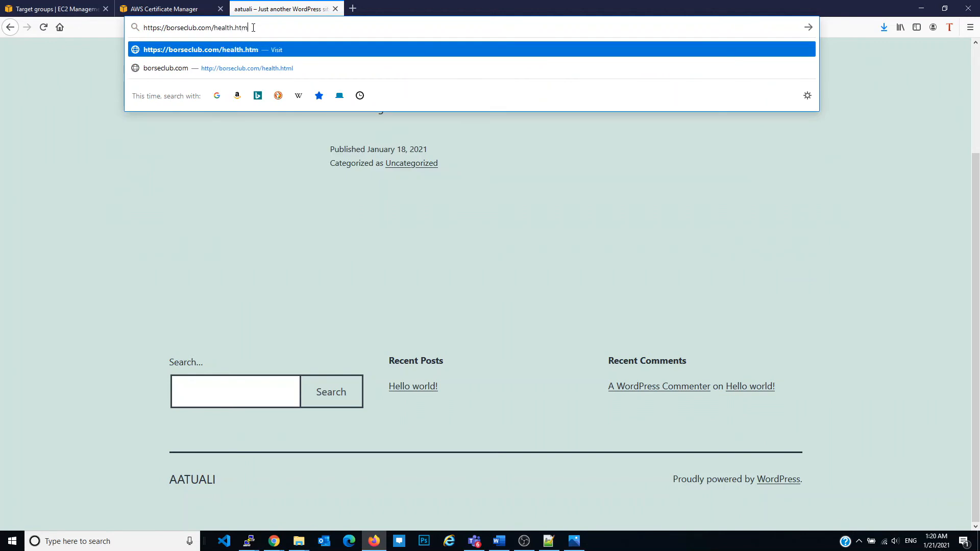
key("Return")
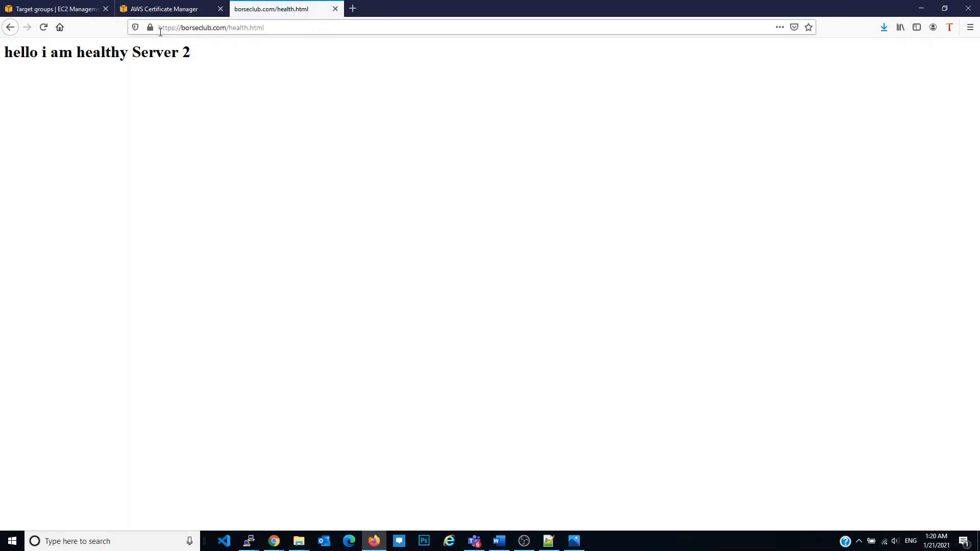
Reload the health.html page repeatedly to check which server the load balancer sends each request to
left_click(43, 28)
left_click(43, 28)
left_click(43, 28)
left_click(43, 28)
left_click(42, 28)
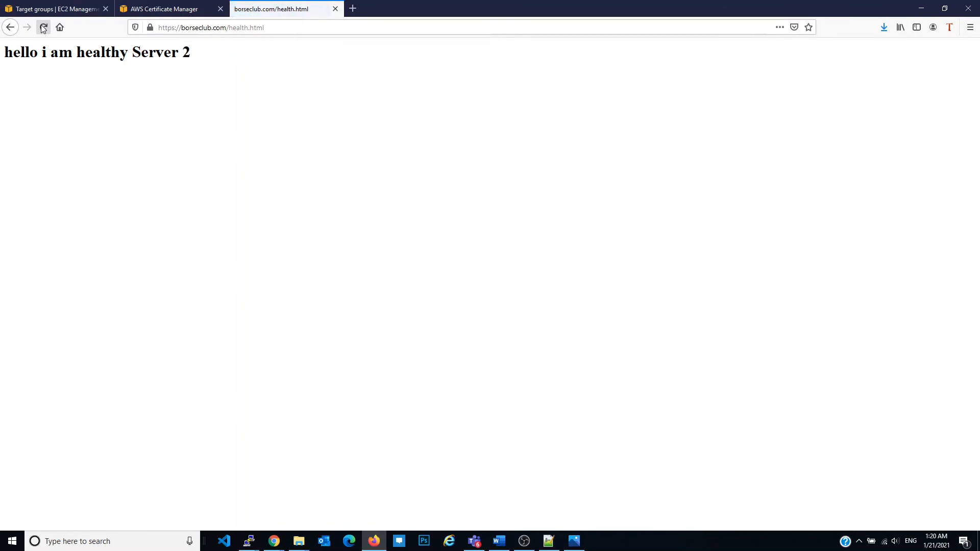
left_click(43, 27)
left_click(43, 28)
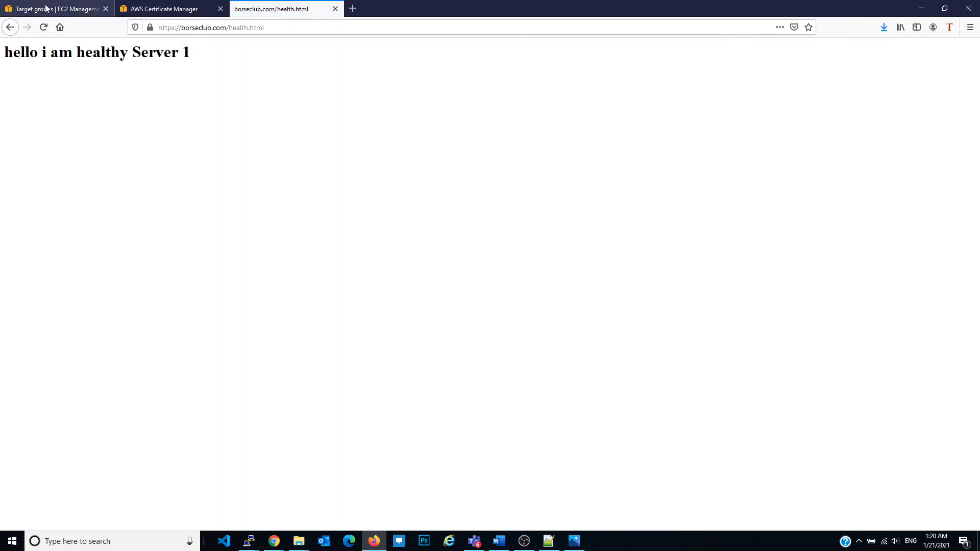
left_click(43, 28)
left_click(43, 28)
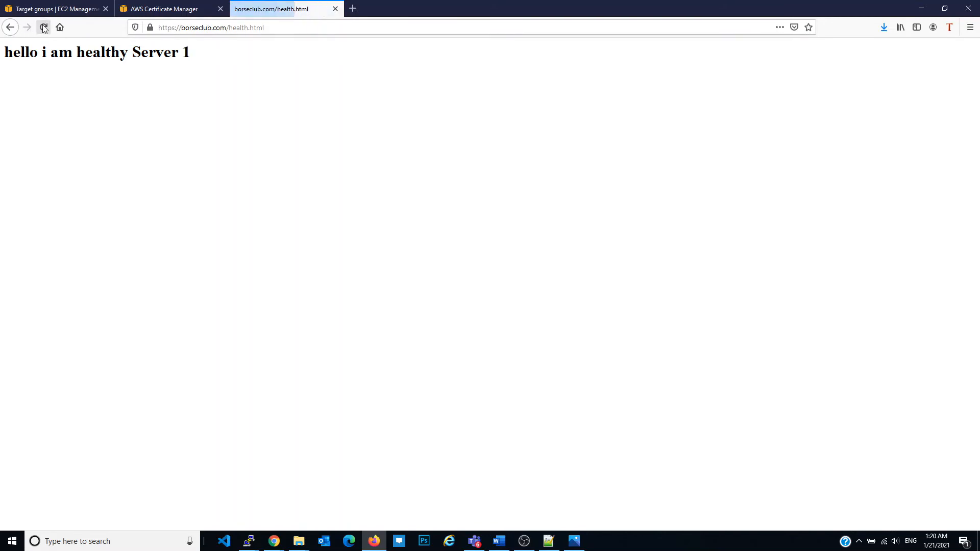
Switch to the first server's terminal and stop its web server with service httpd stop
mouse_move(249, 540)
left_click(225, 491)
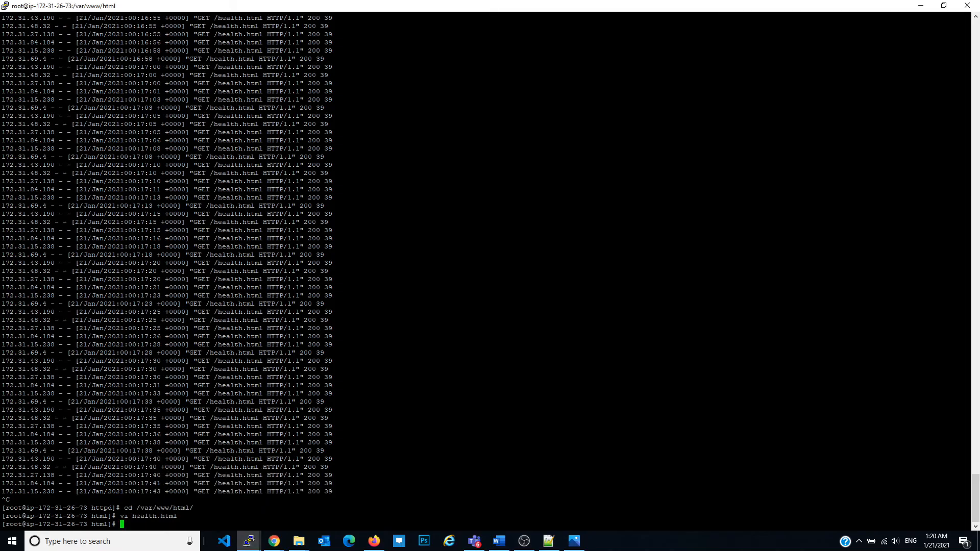
type("service httpd stop")
key("Return")
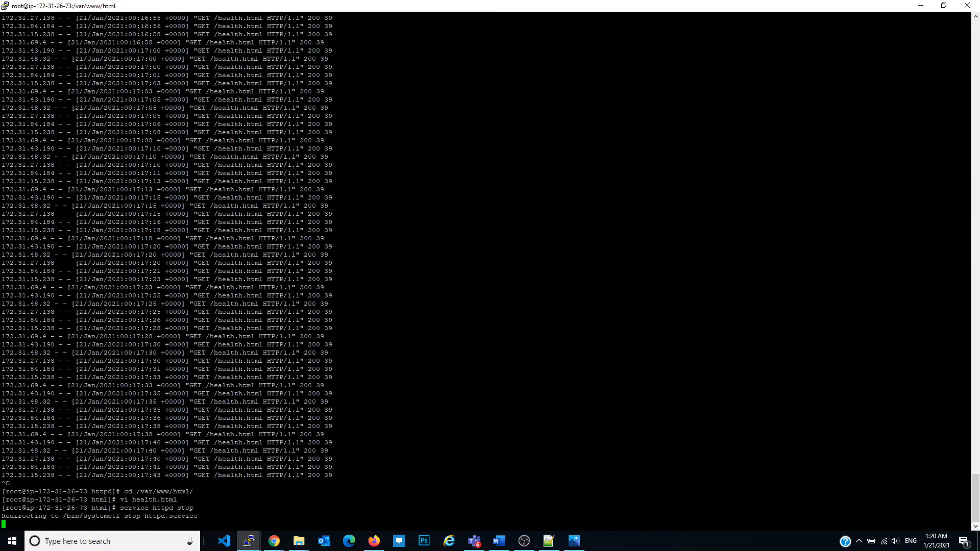
Return to the wordpress target group in Firefox, and refresh the registered targets to check the EC2 Wordpress instance's health status
left_click(374, 540)
left_click(51, 9)
left_click(792, 338)
left_click(793, 338)
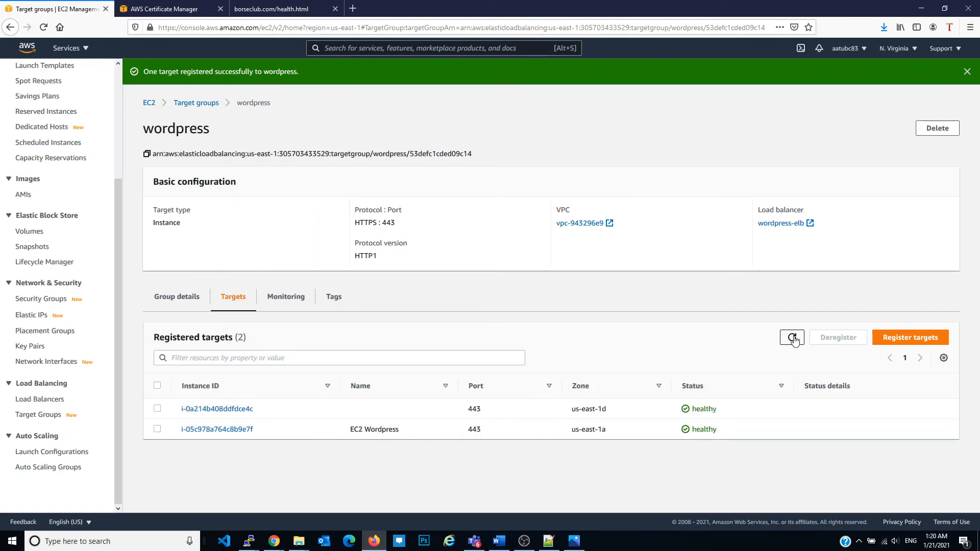
left_click(795, 342)
left_click(796, 344)
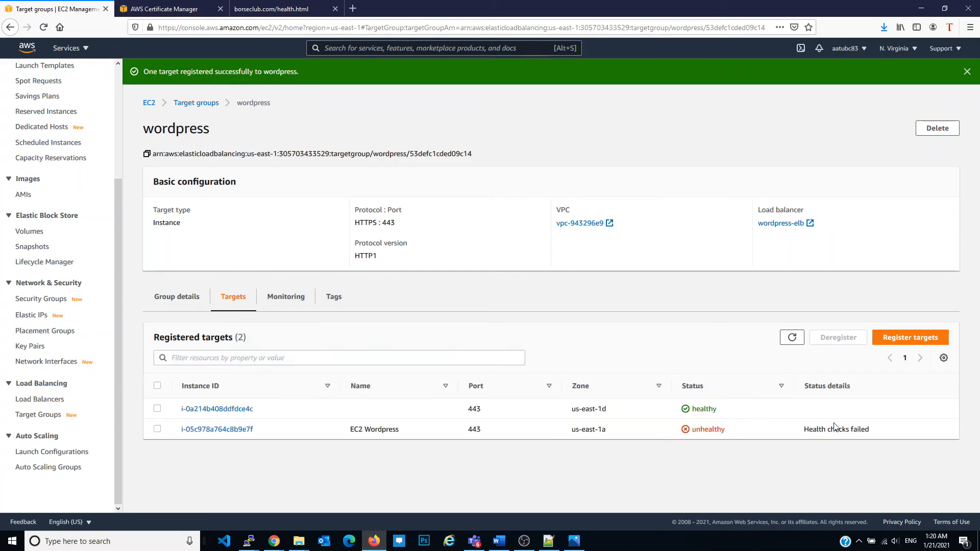
left_click_drag(802, 429, 883, 428)
double_click(719, 429)
Reload borseclub.com/health.html repeatedly to check which server responds while the first server's httpd is stopped
left_click(271, 8)
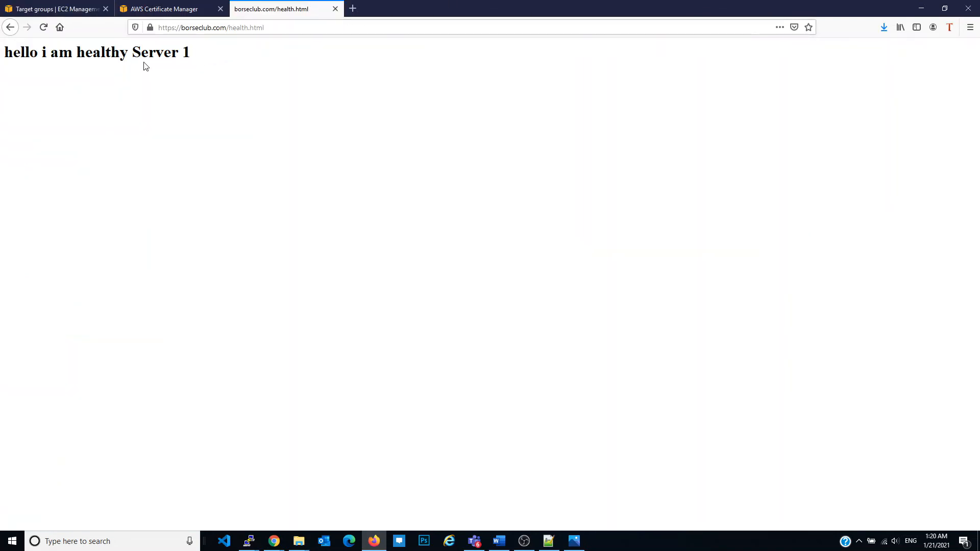
left_click(44, 28)
left_click(44, 28)
left_click(43, 28)
left_click(44, 28)
left_click(44, 28)
left_click(42, 28)
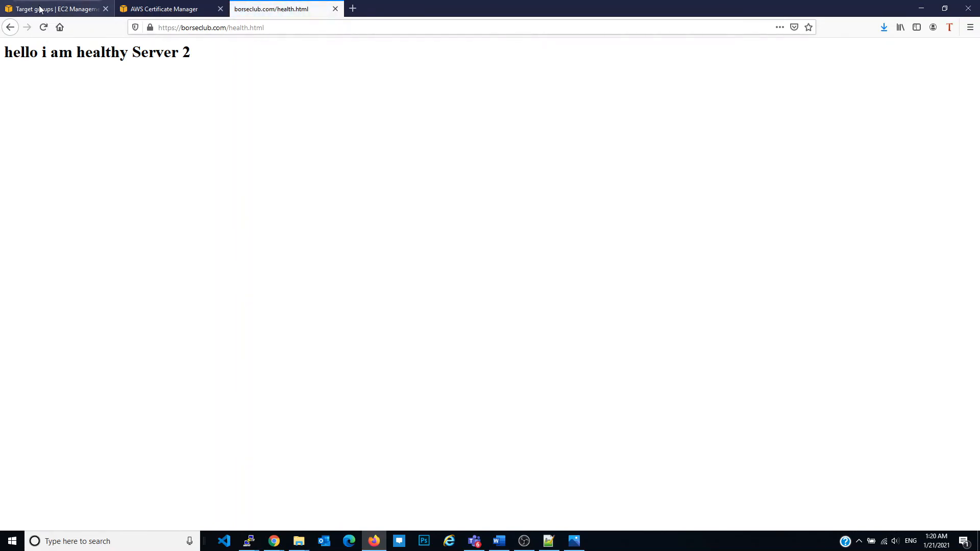
Switch to the first server's terminal and start its web server again with service httpd start
key("alt+Tab")
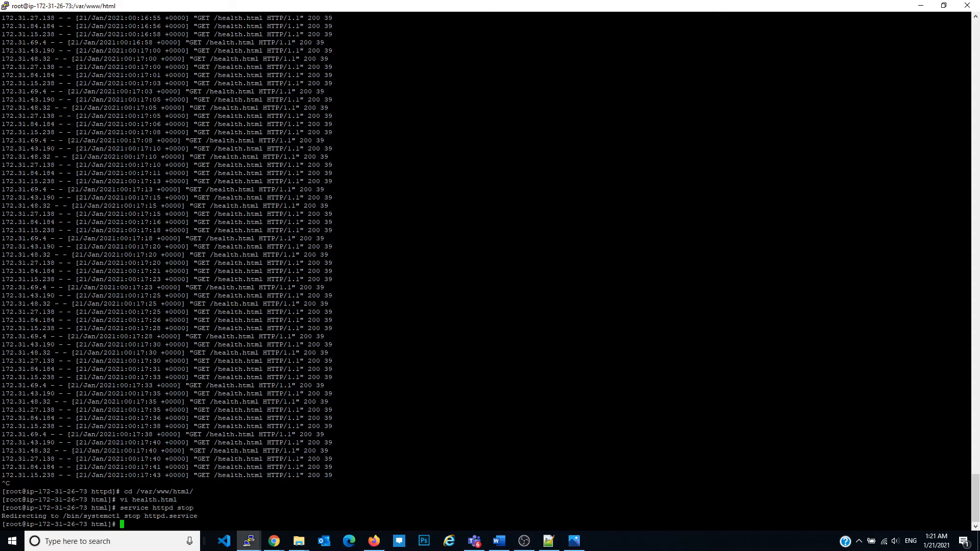
key("Up")
key("BackSpace")
key("BackSpace")
type("art")
key("Return")
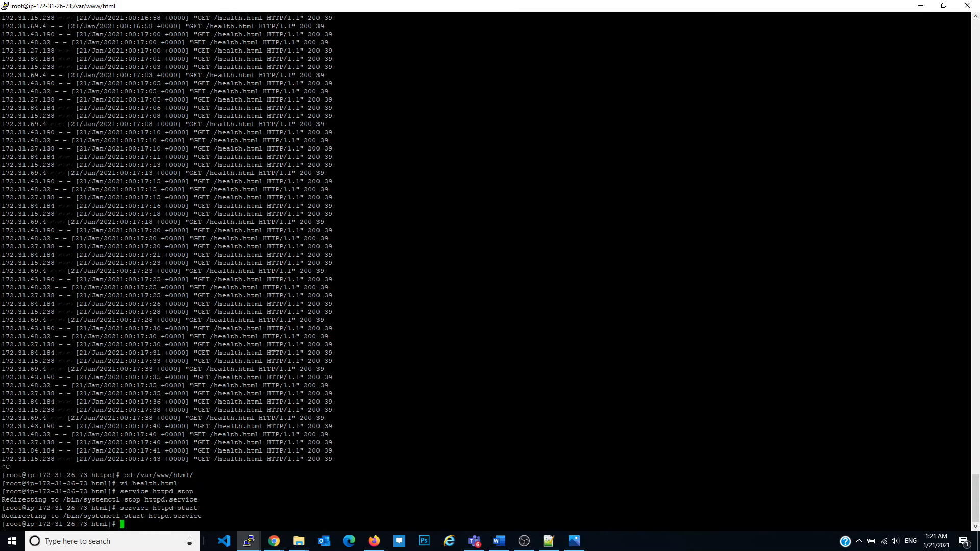
Switch to Firefox, view the wordpress target group, and reload borseclub.com/health.html repeatedly to check which server responds after the httpd restart
key("alt+Tab")
left_click(82, 9)
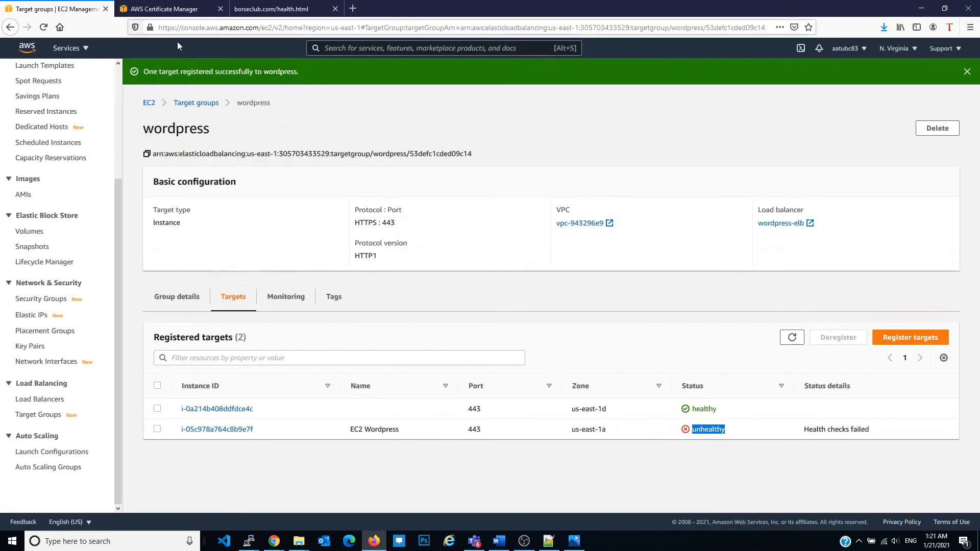
left_click(289, 9)
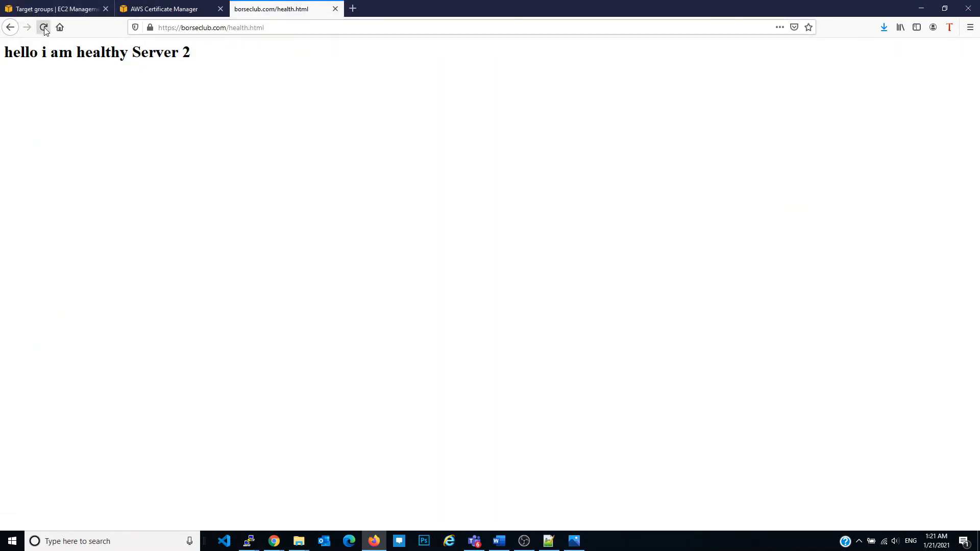
left_click(43, 26)
left_click(44, 27)
left_click(44, 27)
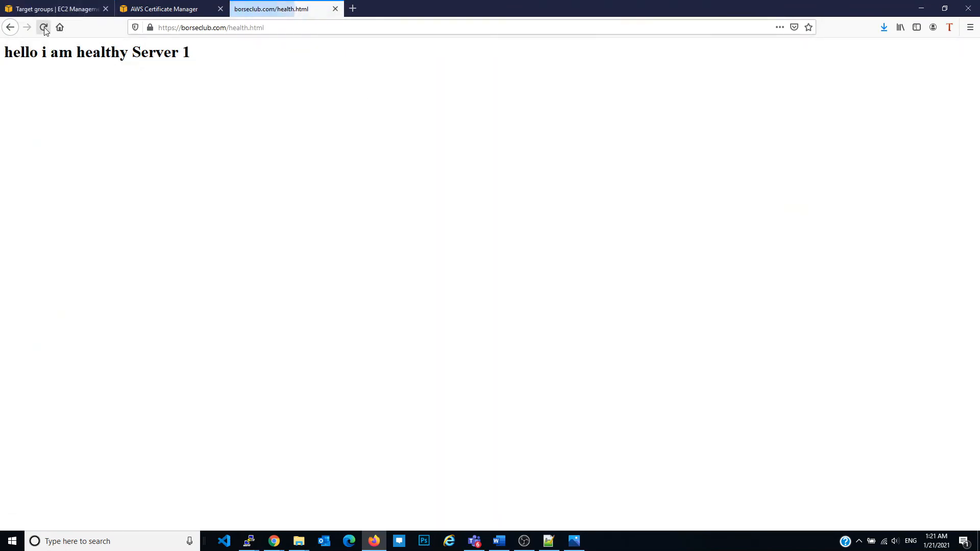
left_click(44, 26)
left_click(44, 27)
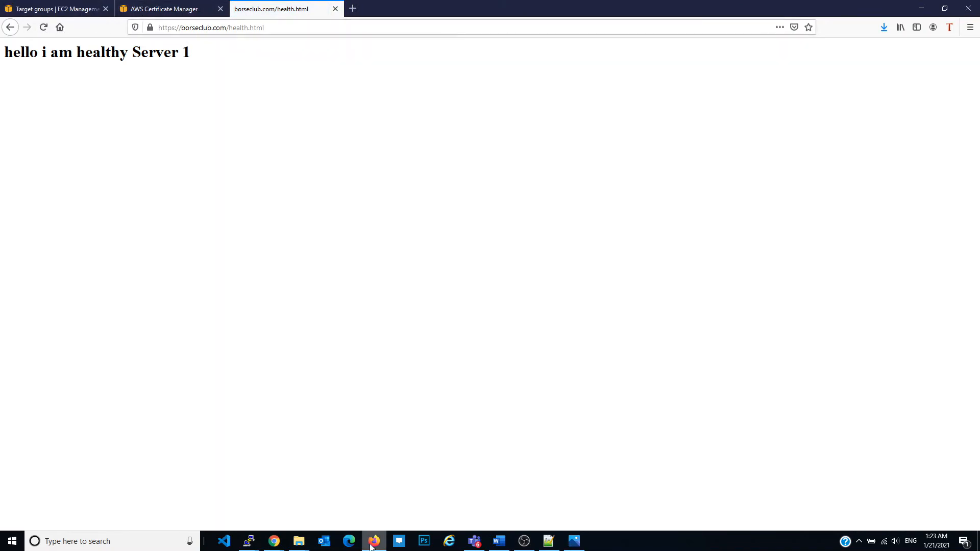
Return to the AWS console, open the CloudFront service, and start creating a web distribution
left_click(63, 5)
scroll(68, 175, "up", 5)
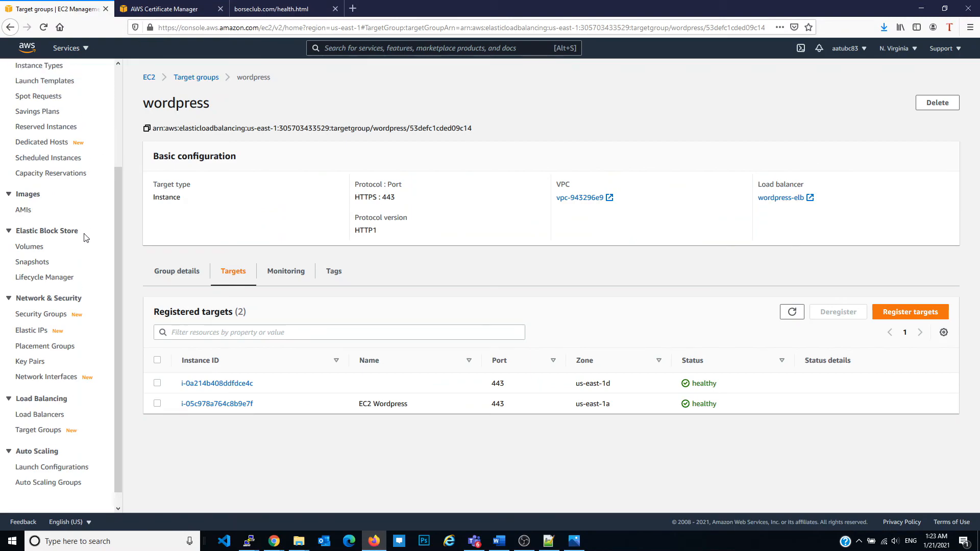
left_click(85, 51)
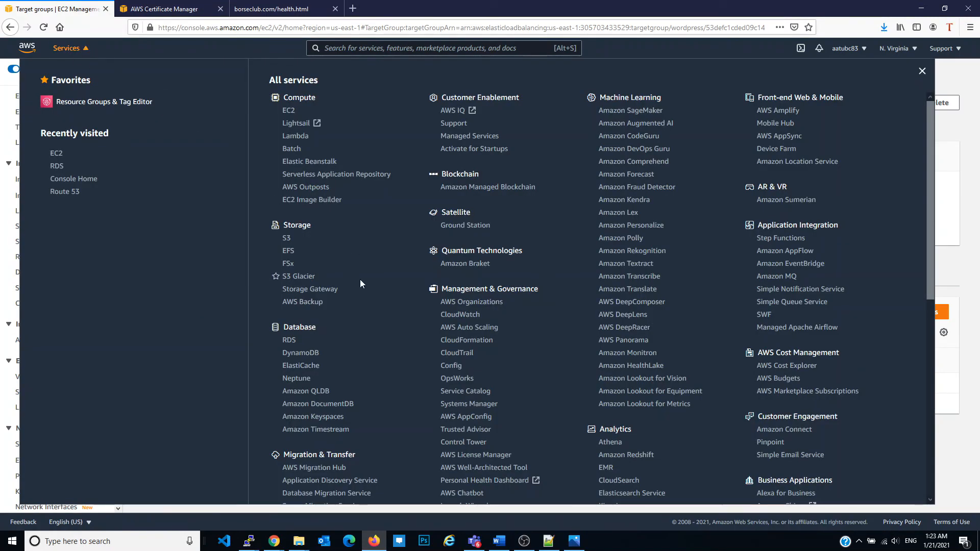
scroll(360, 279, "down", 4)
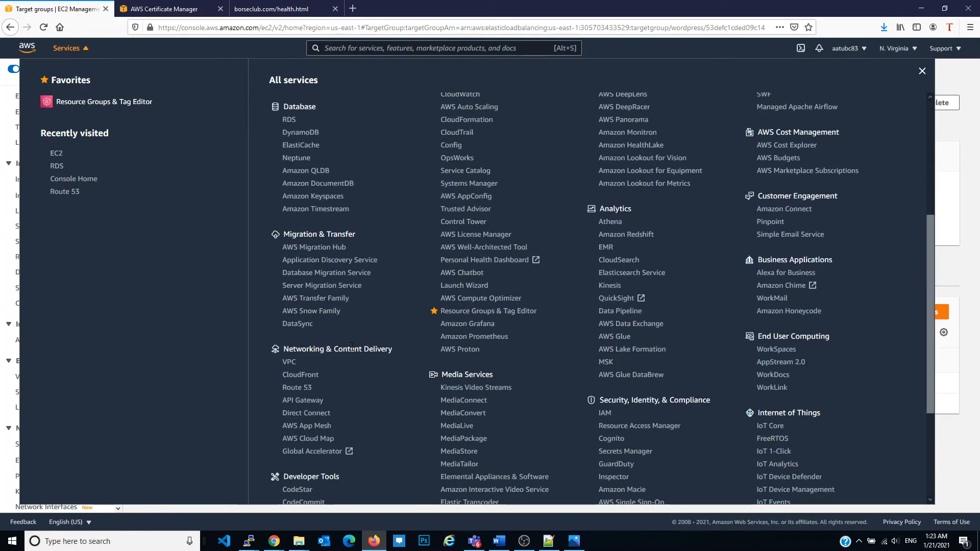
left_click(301, 374)
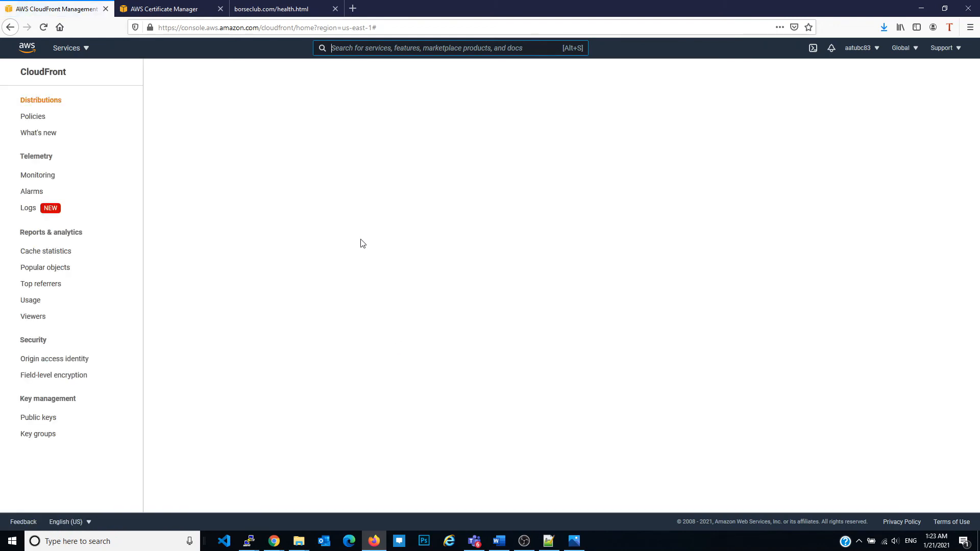
left_click(207, 173)
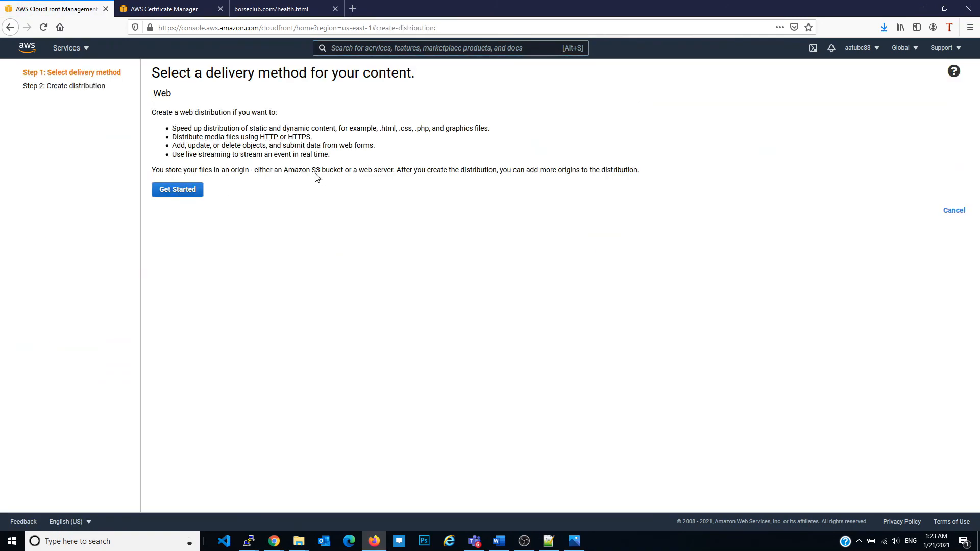
left_click(198, 189)
Set the distribution's origin domain to the wordpress-elb load balancer and its origin protocol policy to HTTPS Only
left_click(322, 116)
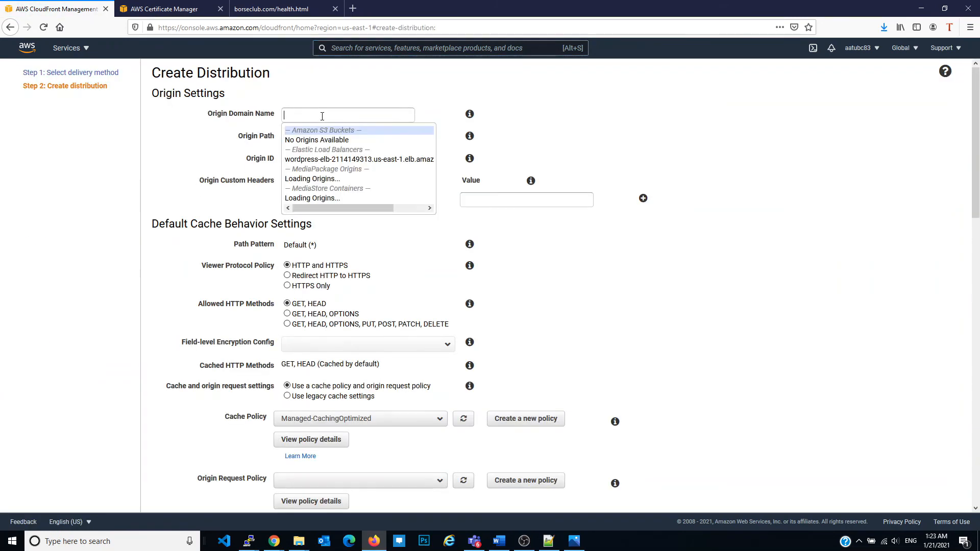
left_click(337, 161)
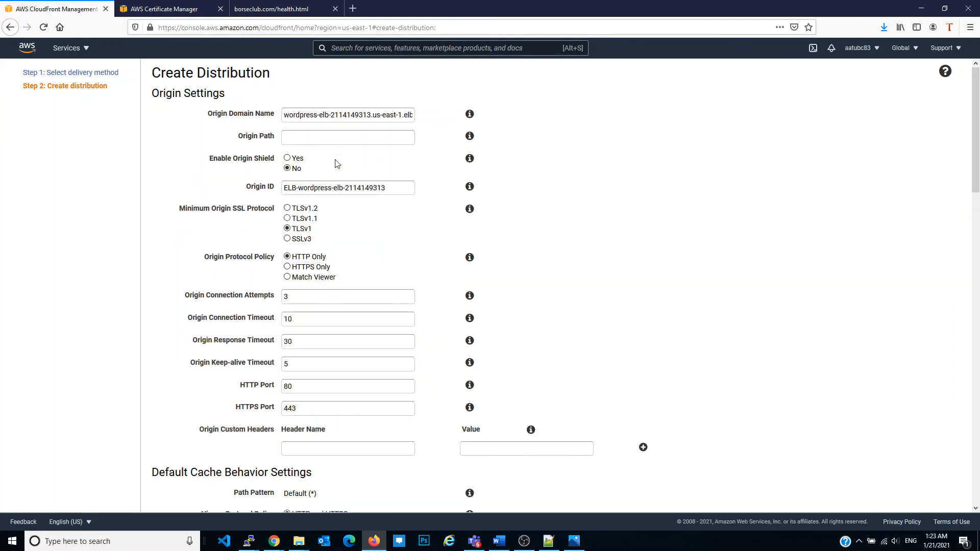
left_click(325, 137)
left_click(287, 267)
In the default cache behavior, redirect HTTP to HTTPS, allow GET, HEAD, OPTIONS, PUT, POST, PATCH and DELETE, and enable caching of OPTIONS
scroll(358, 244, "down", 3)
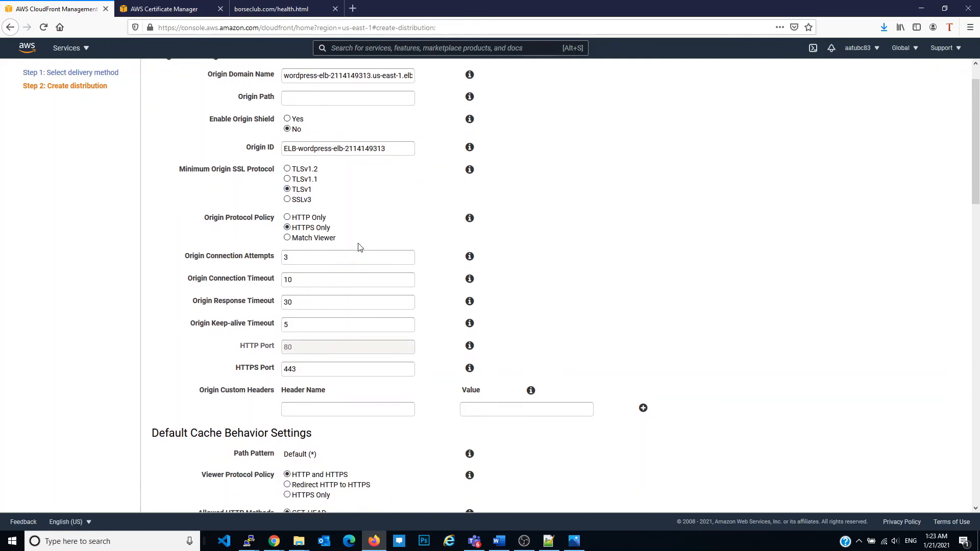
scroll(358, 243, "down", 1)
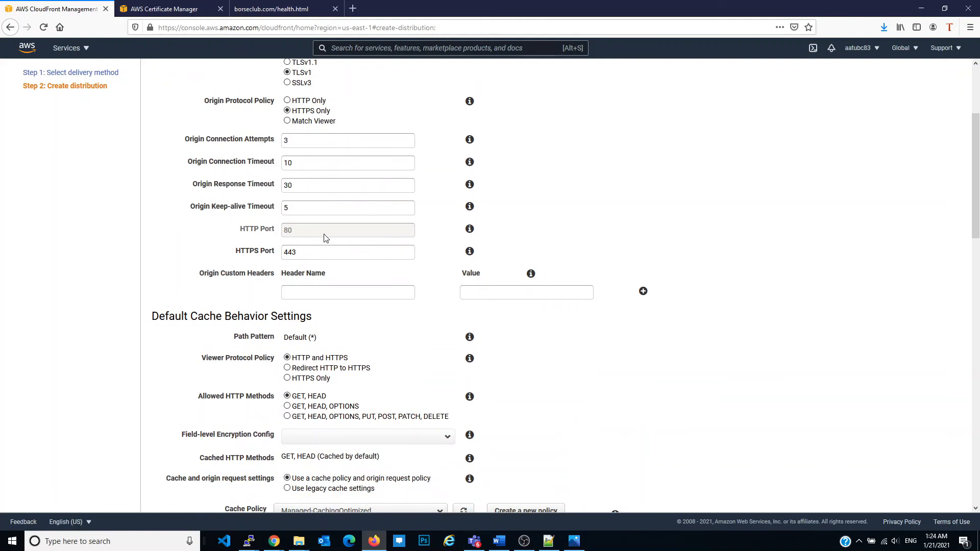
scroll(322, 247, "down", 1)
left_click(288, 317)
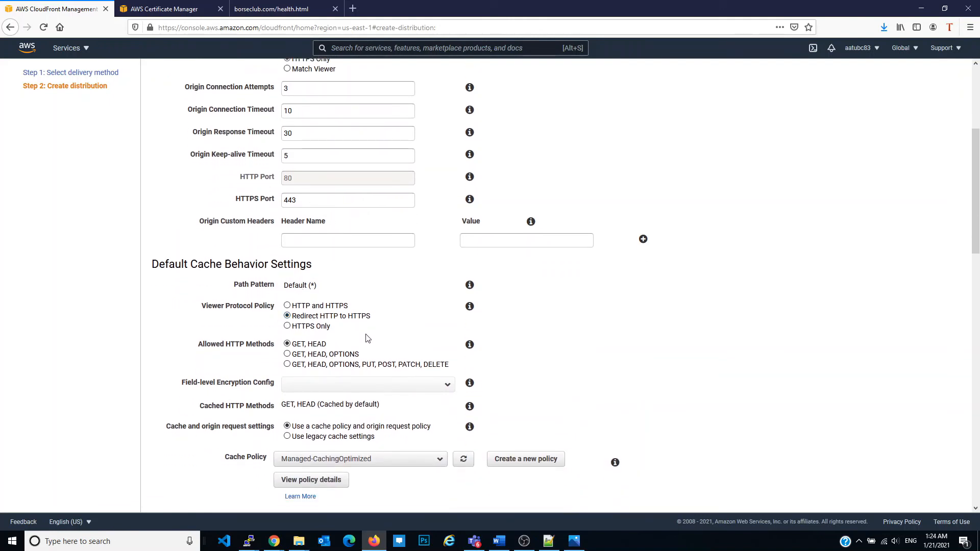
left_click(287, 364)
scroll(347, 306, "down", 3)
left_click(286, 258)
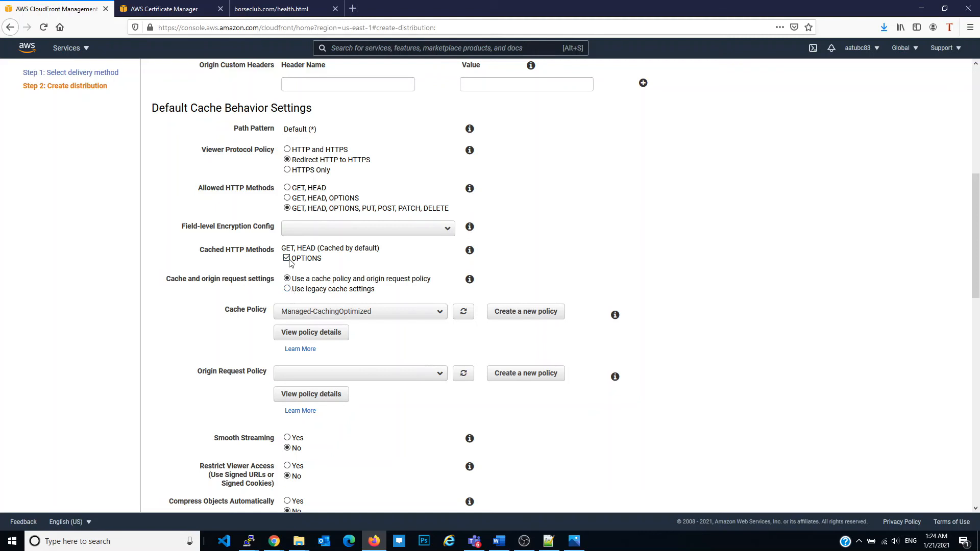
scroll(302, 299, "down", 3)
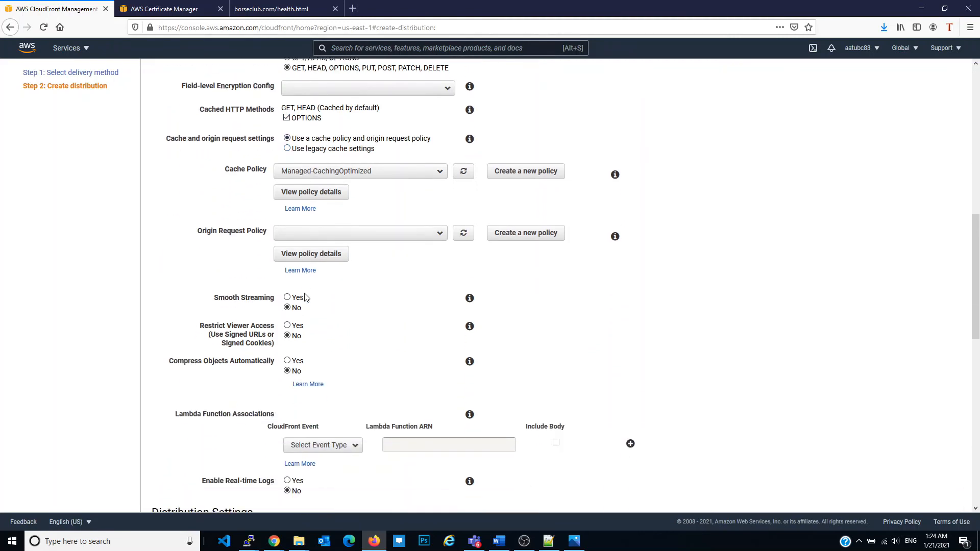
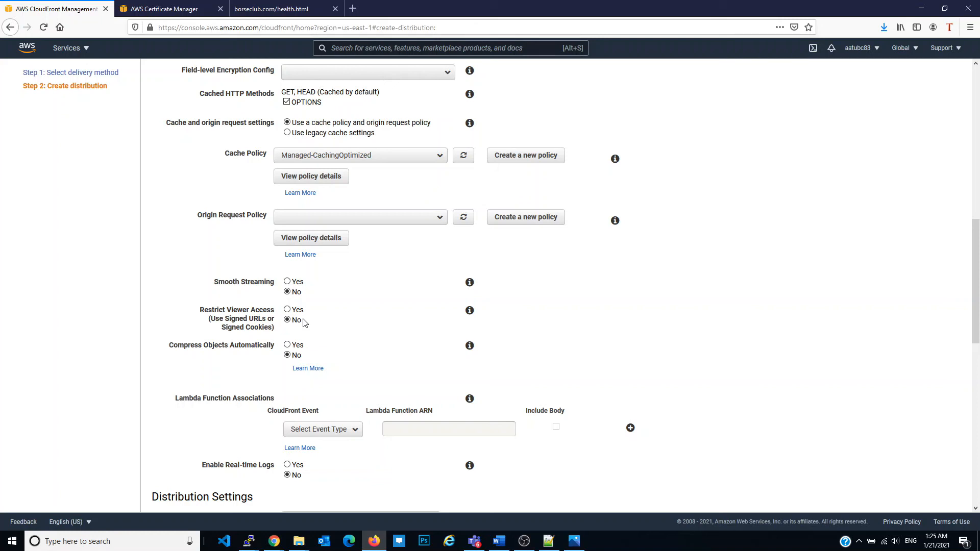
Keep the price class on all edge locations, assign the custom borseclub.com SSL certificate, and create the distribution
scroll(305, 322, "down", 5)
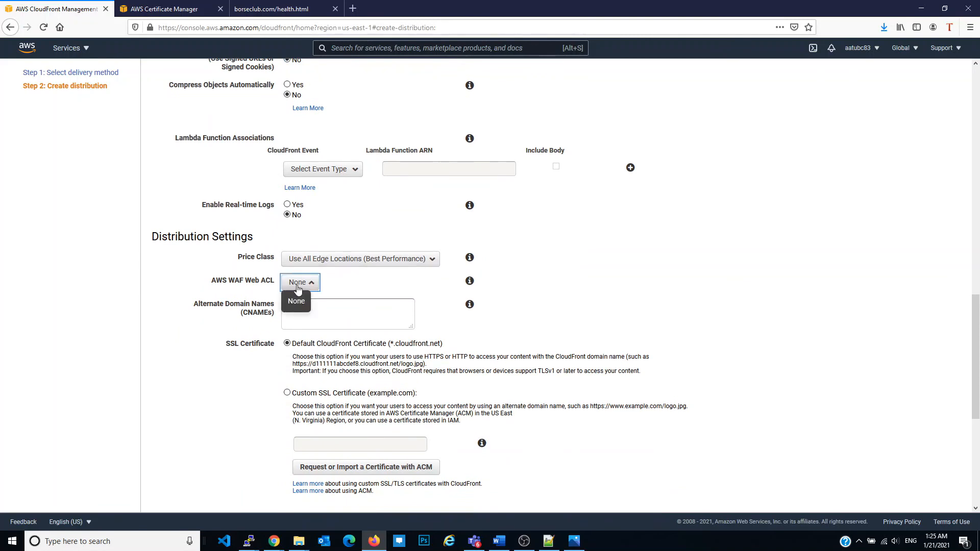
left_click(359, 260)
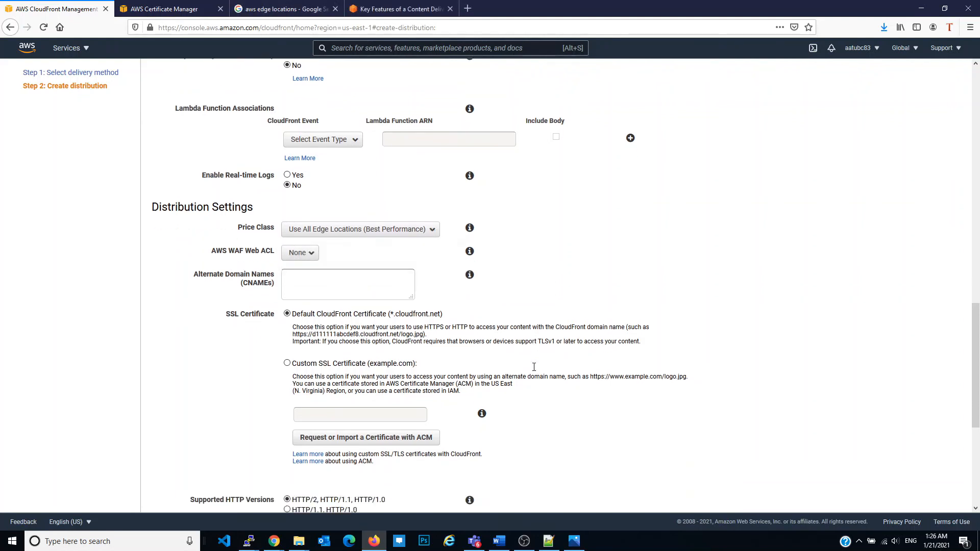
scroll(504, 349, "down", 3)
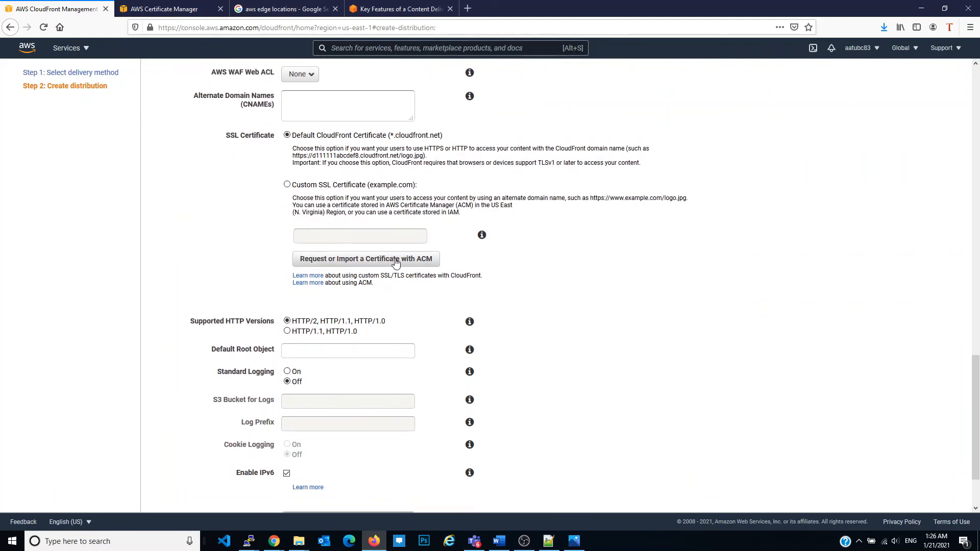
left_click(343, 186)
left_click(339, 235)
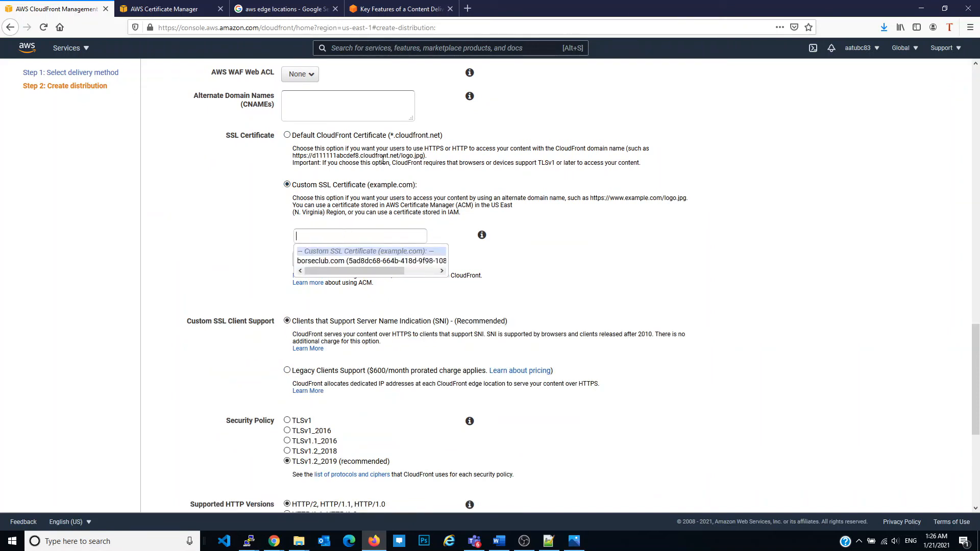
left_click(373, 261)
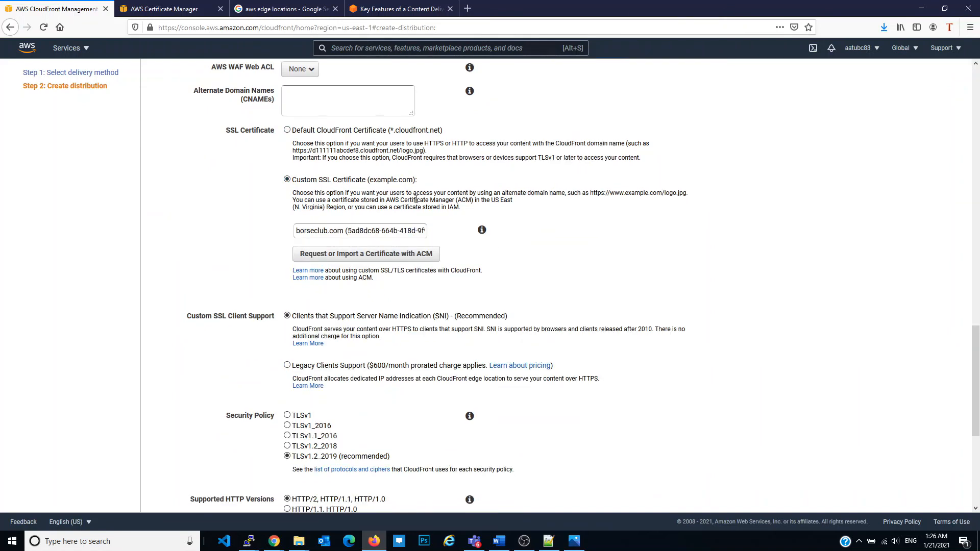
scroll(558, 276, "down", 5)
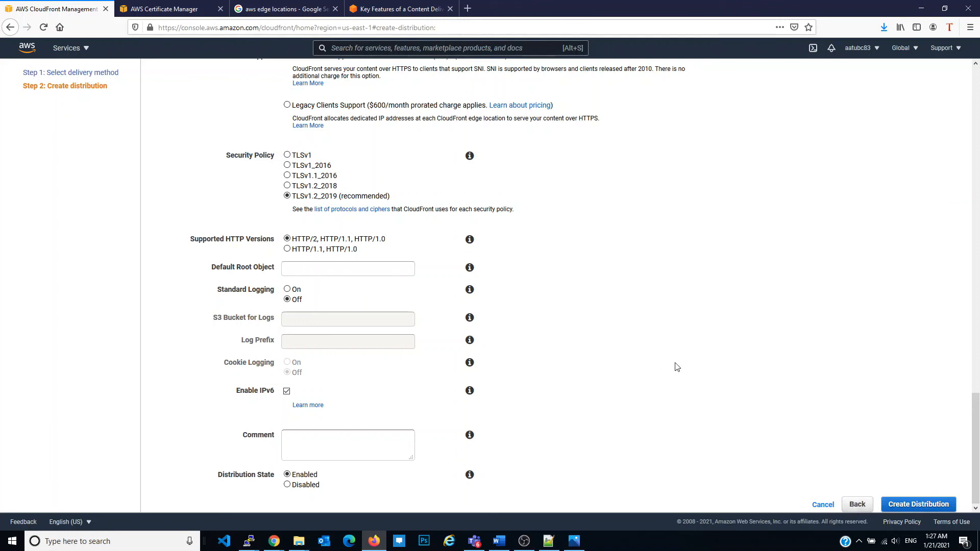
left_click(915, 505)
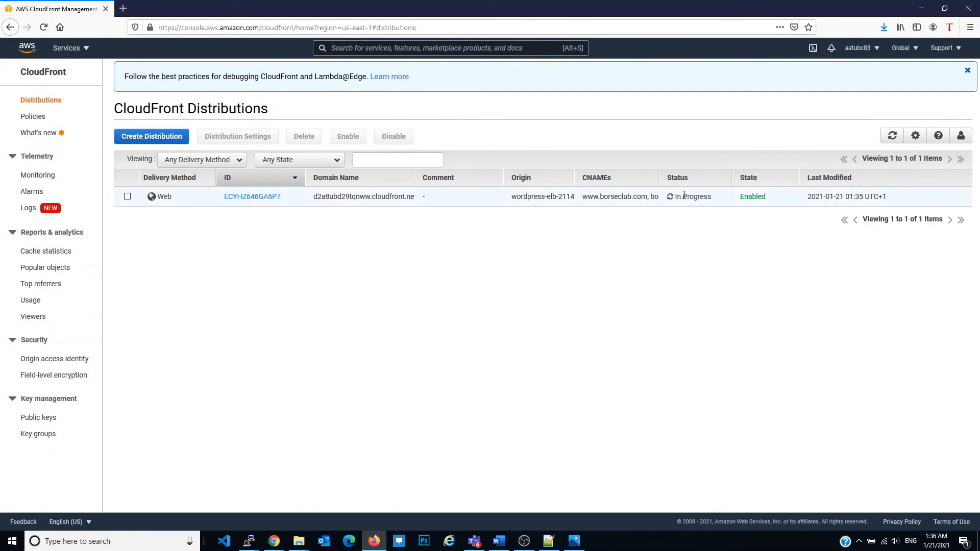
Open the new distribution's general details and copy its CloudFront domain name
double_click(375, 197)
left_click(238, 199)
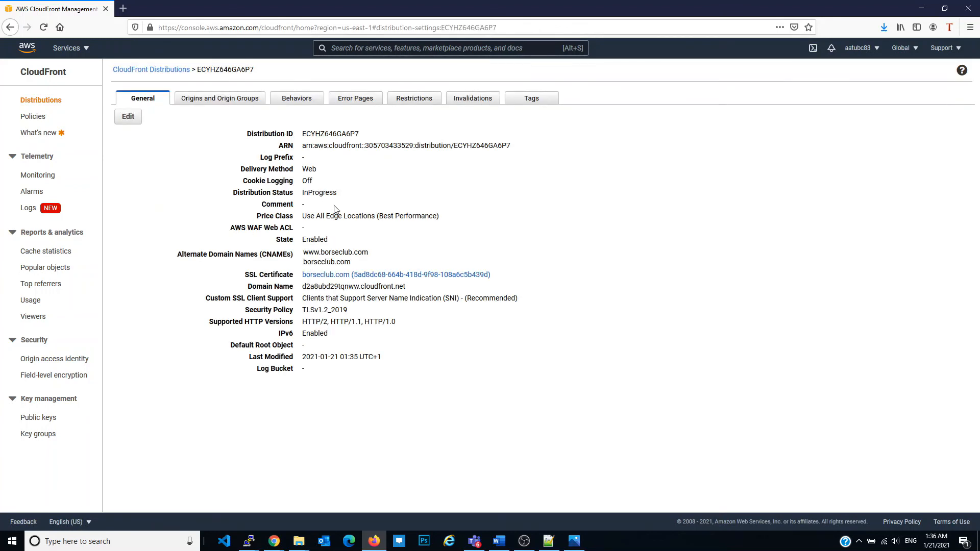
triple_click(304, 287)
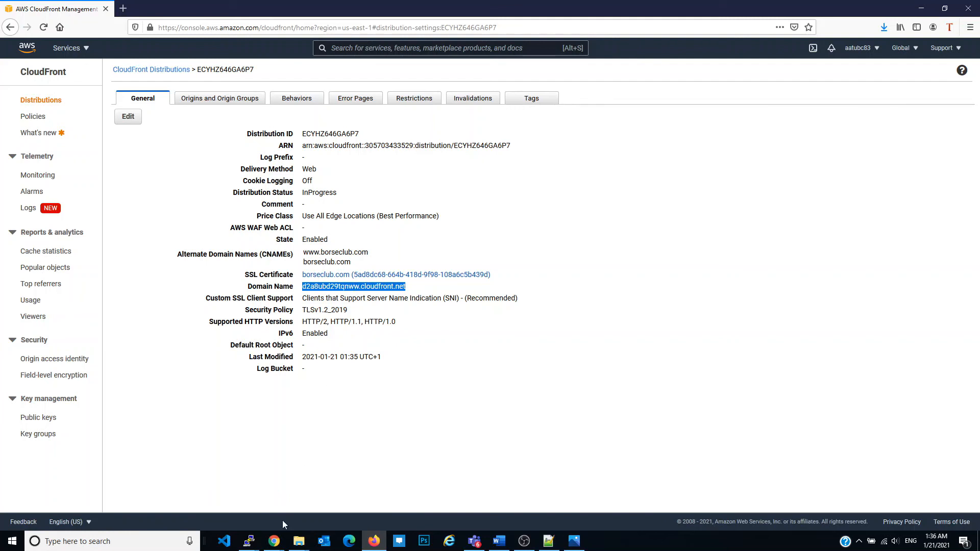
Switch to the AWS console in Chrome and open the borseclub.com hosted zone in Route 53
mouse_move(276, 541)
left_click(305, 485)
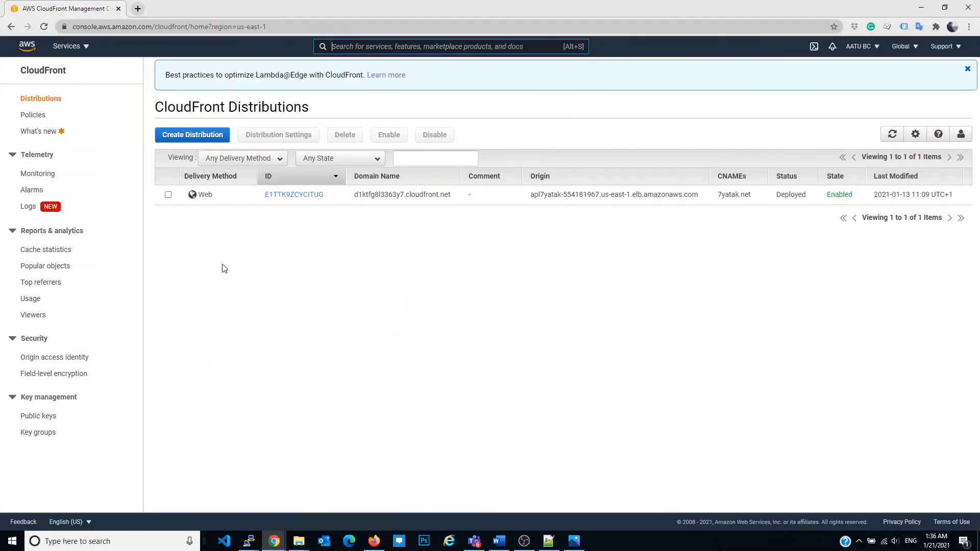
left_click(67, 46)
left_click(71, 169)
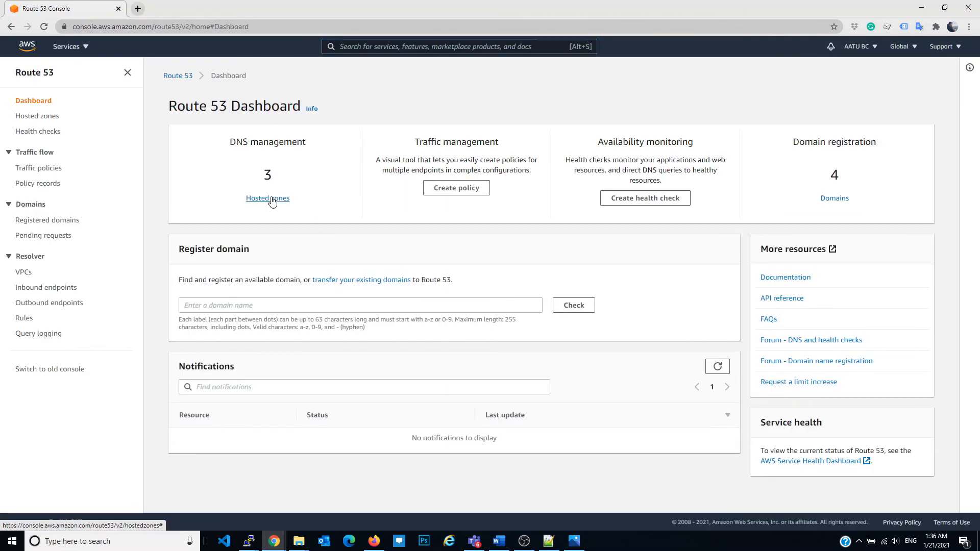
left_click(271, 199)
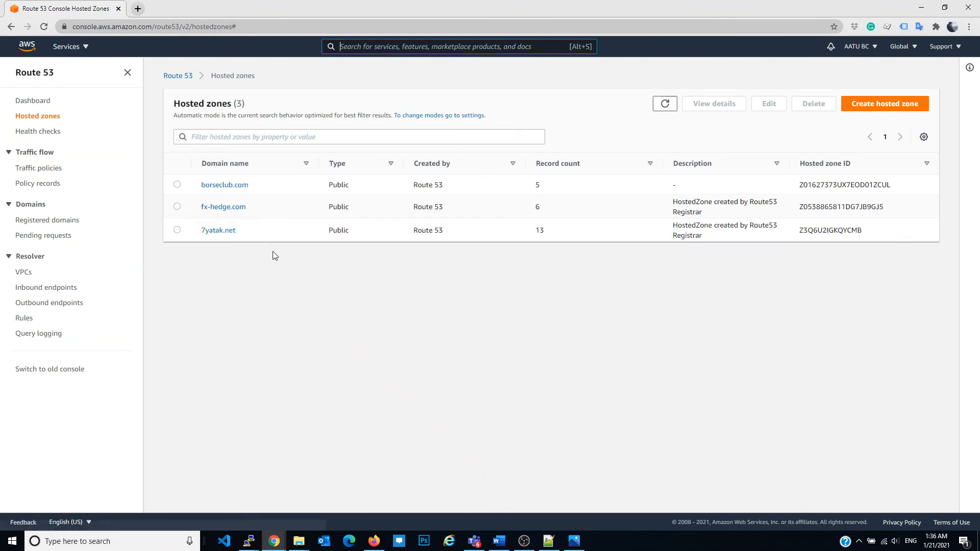
left_click(227, 186)
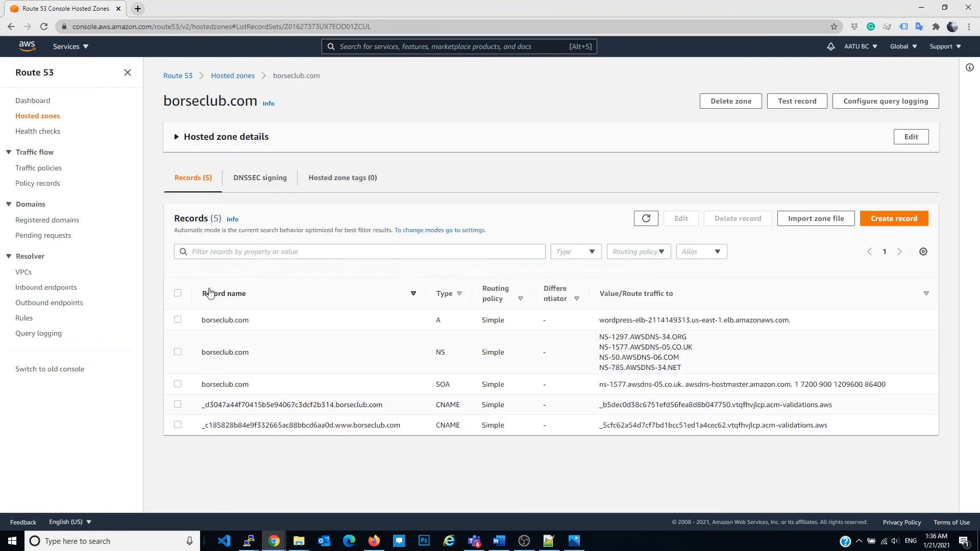
Edit the borseclub.com A record to be an alias to the CloudFront distribution d2a8ubd29tqnww.cloudfront.net and save it
left_click(179, 320)
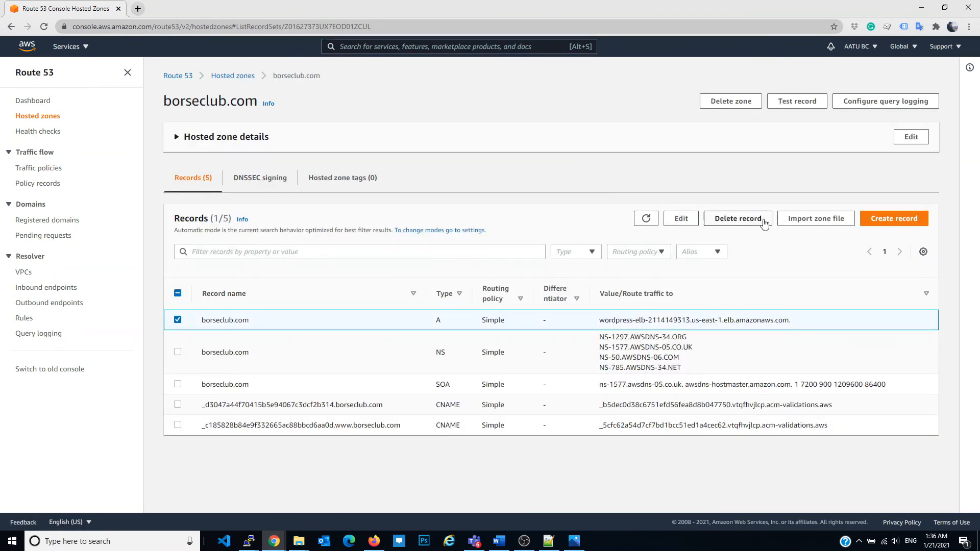
left_click(682, 218)
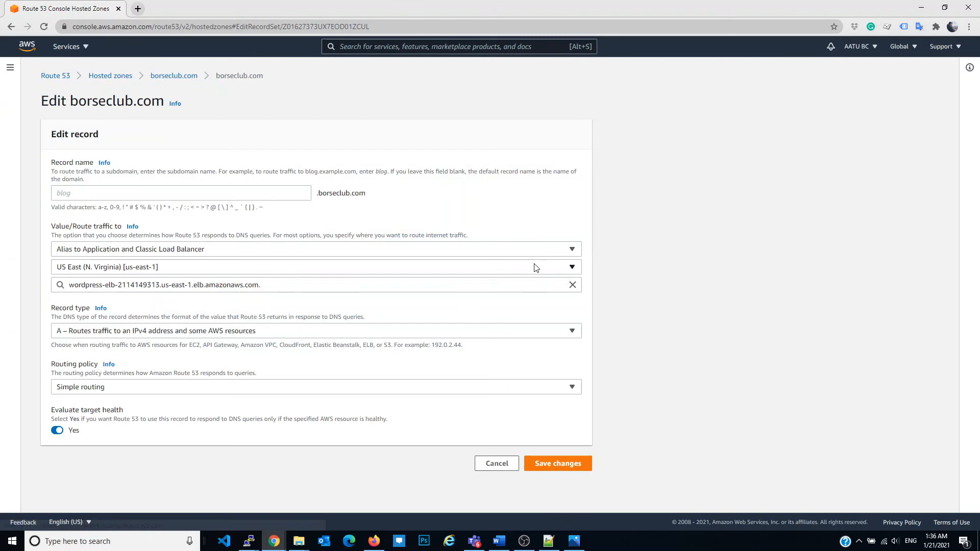
left_click(156, 251)
left_click(200, 346)
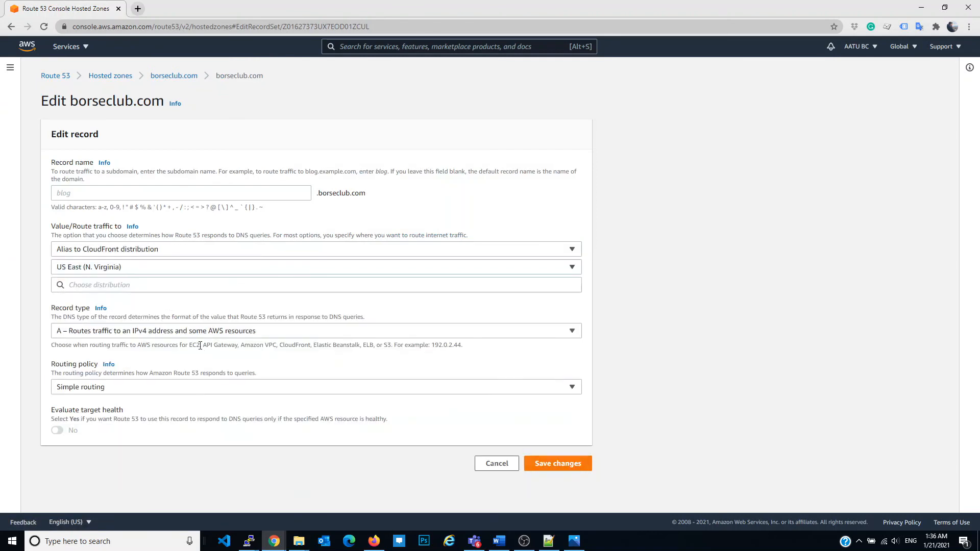
left_click(173, 284)
type("d2a8ubd29tqnww.cloudfront.net")
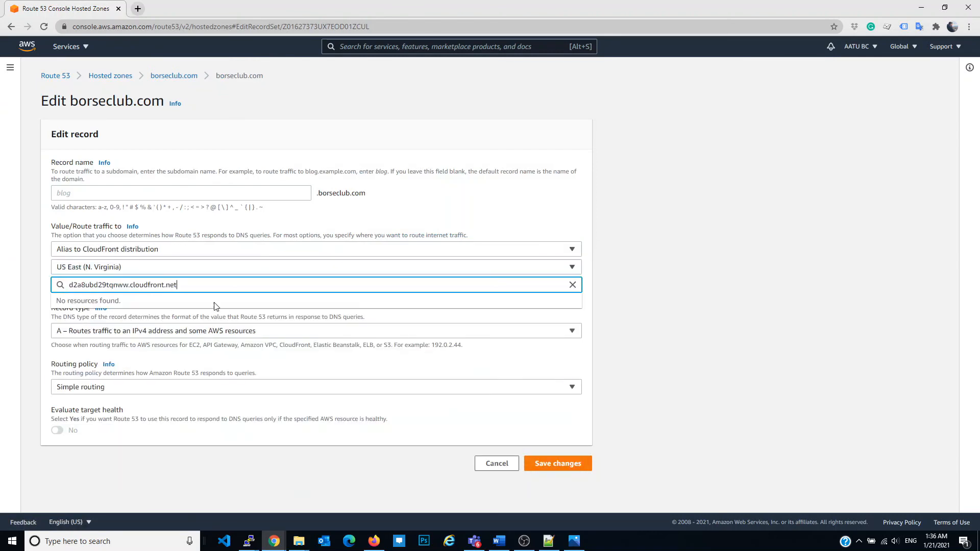
left_click(548, 463)
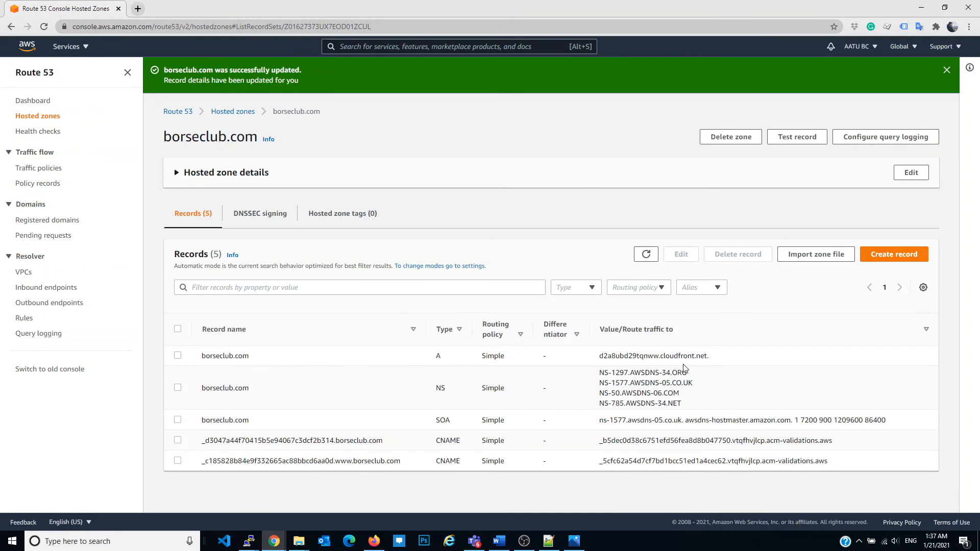
Switch back to Firefox and refresh the CloudFront distributions list to check the deployment status
left_click(374, 541)
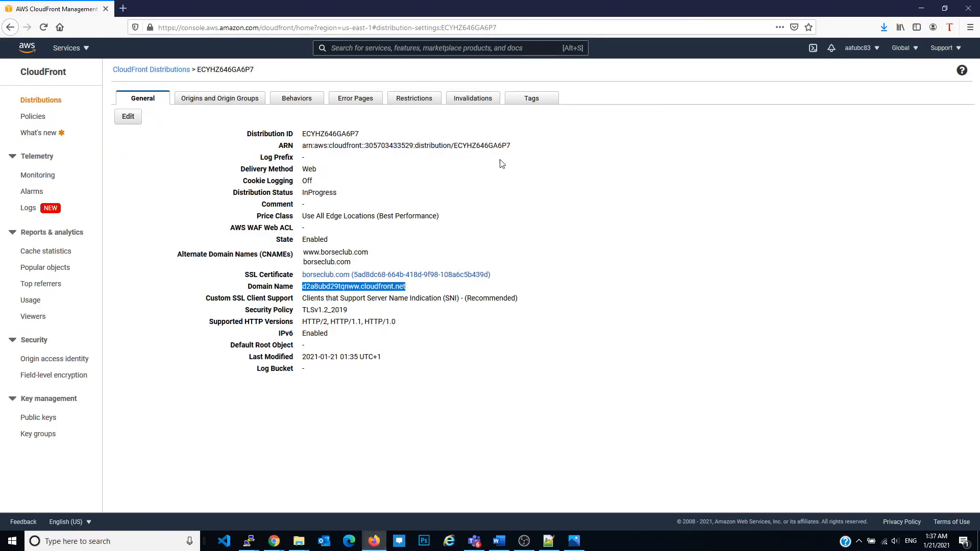
left_click(43, 100)
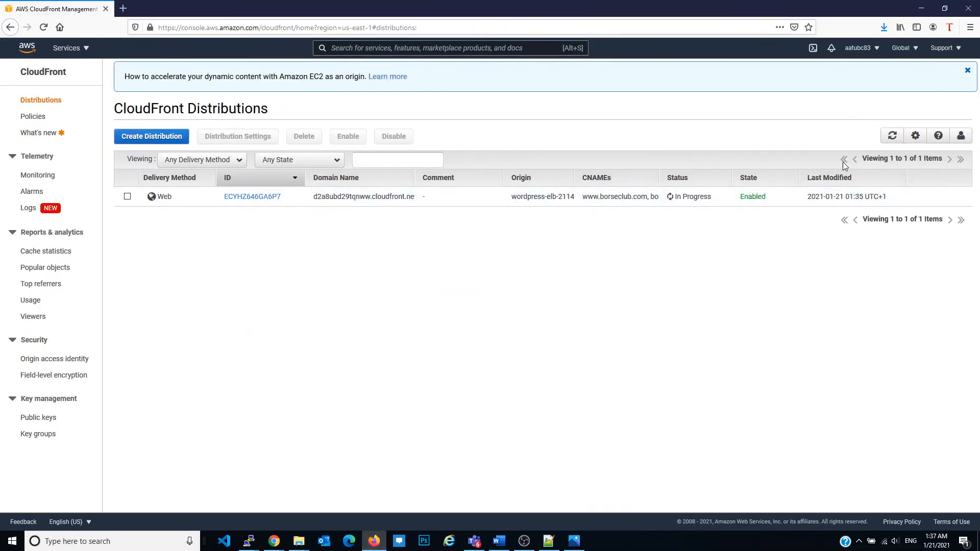
left_click(892, 136)
Load borseclub.com in a new browser tab to check that the WordPress site opens
left_click(123, 8)
type("borseclub.com/")
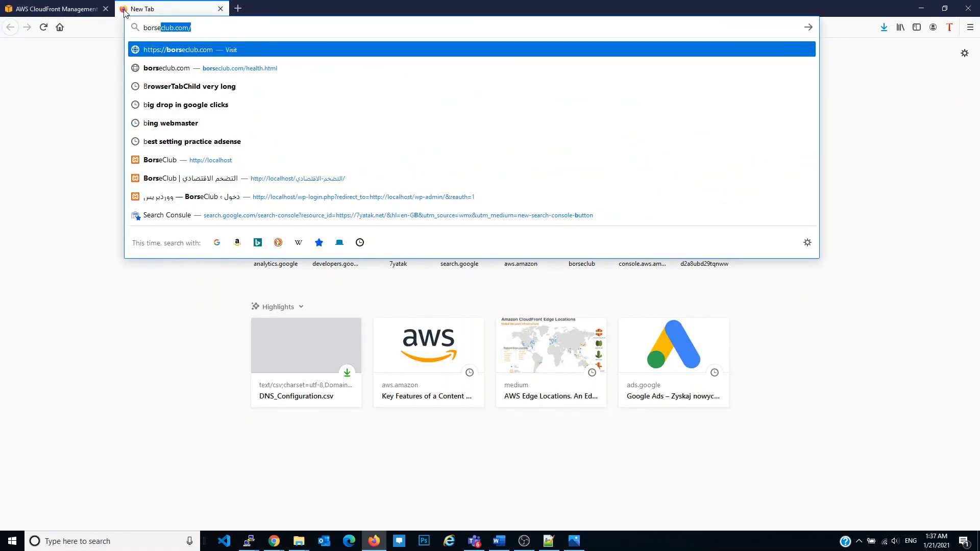
key("Return")
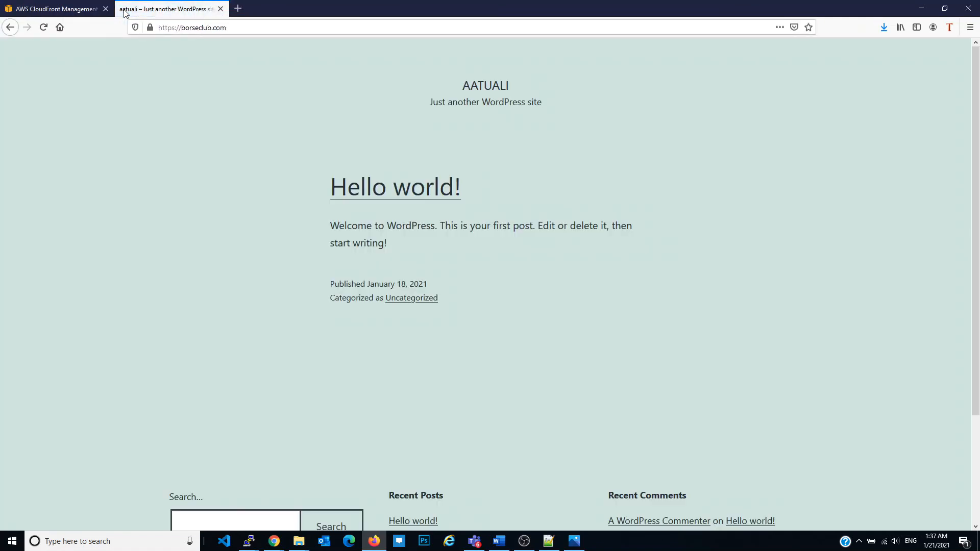